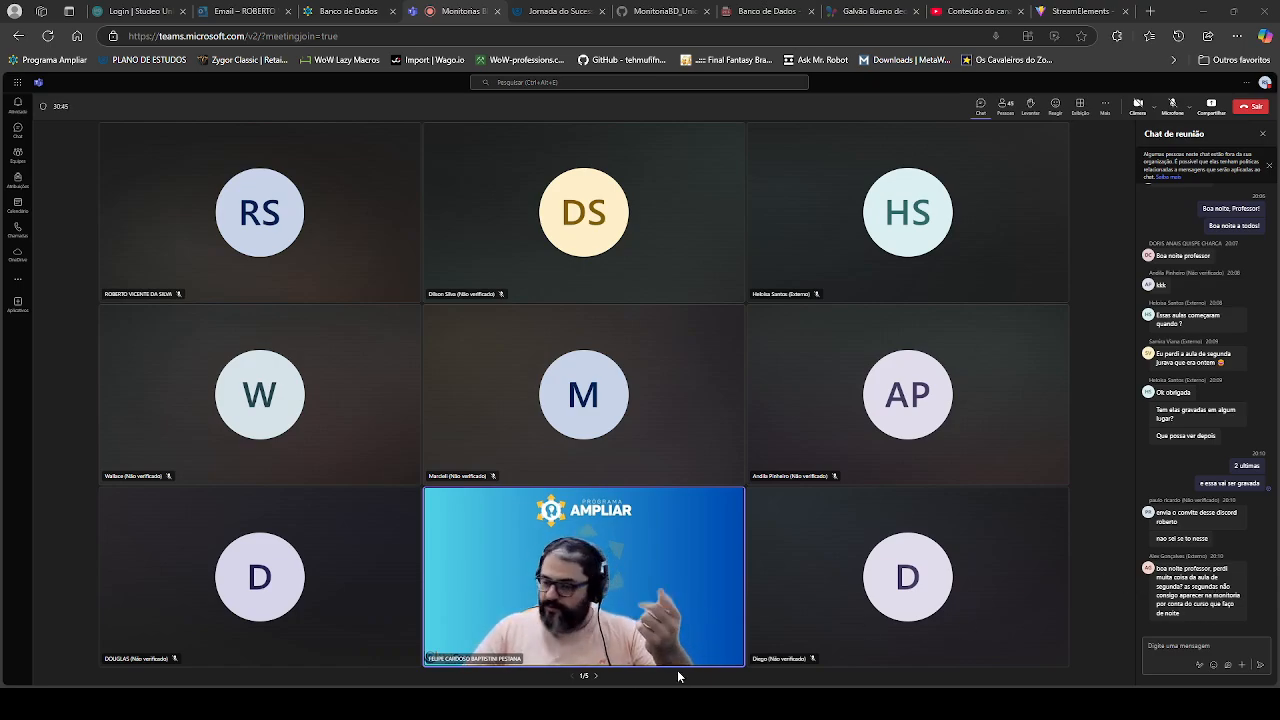
Step: Send a meeting chat message that calls out to a participant by first name
{"action": "left_click", "coordinate": [1180, 646]}
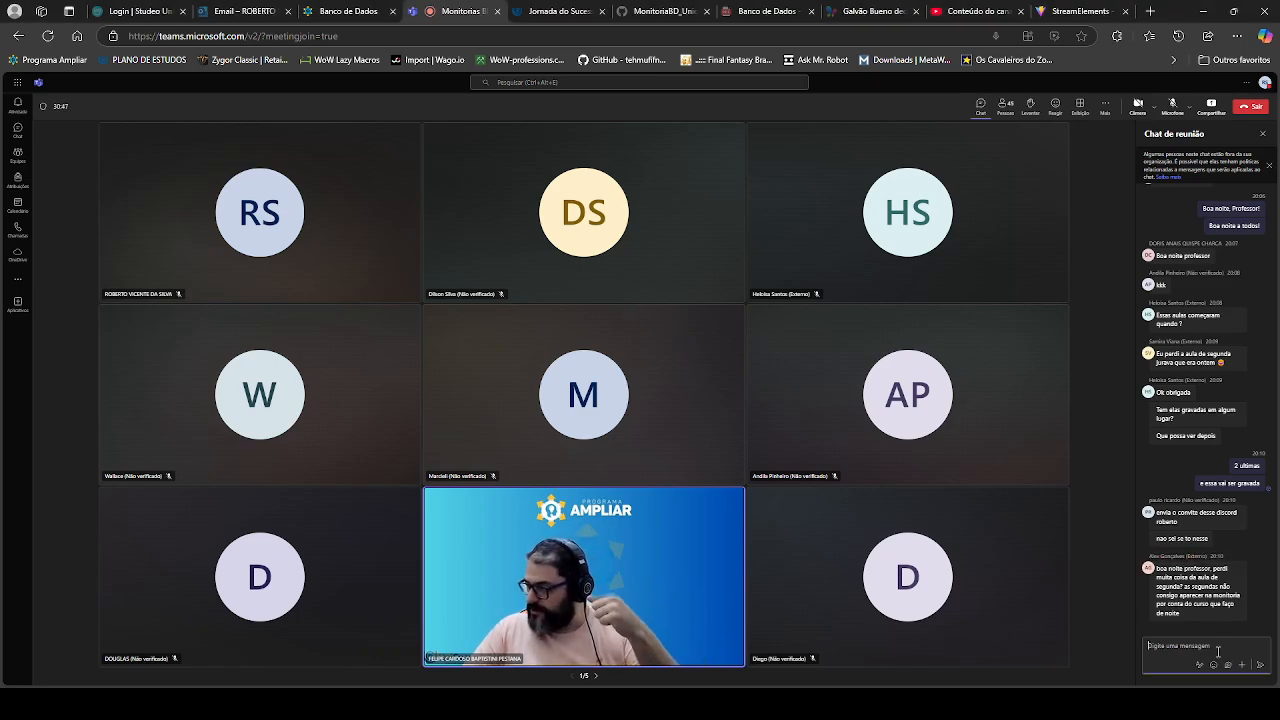
{"action": "type", "text": "oi Bruno"}
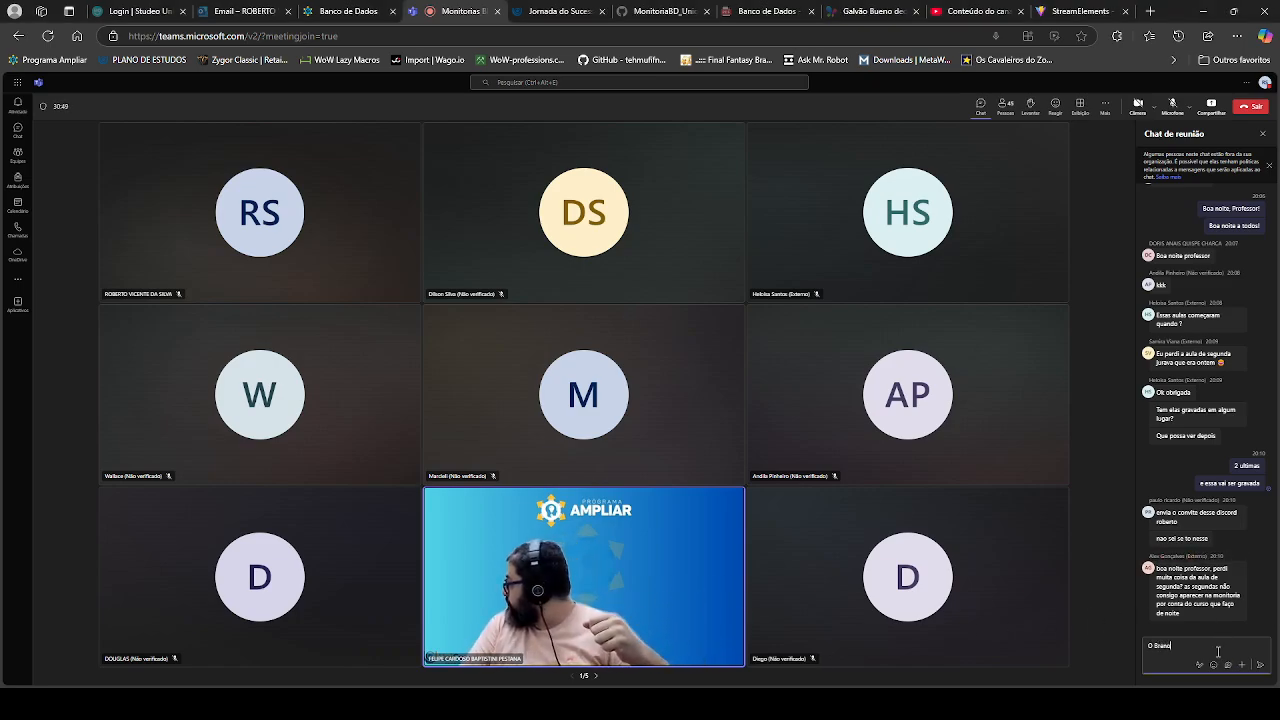
{"action": "key", "text": "Return"}
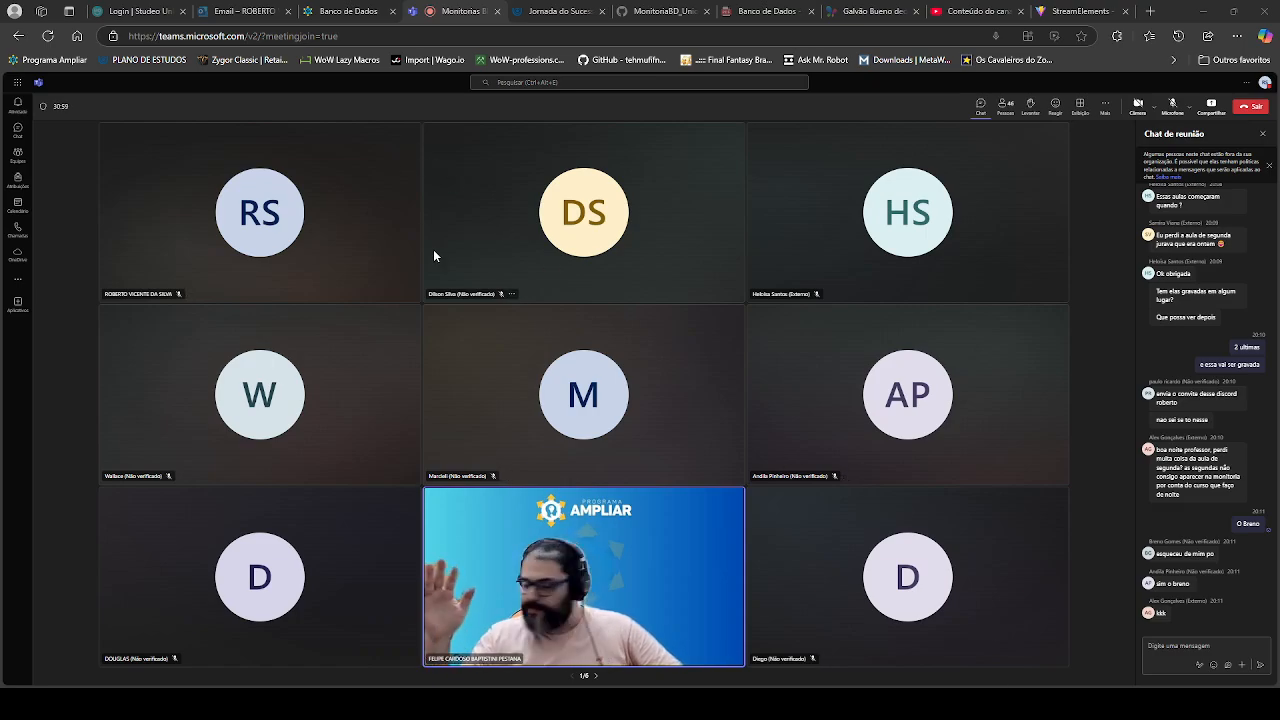
Step: Send the message "Normal de professor" in the meeting chat
{"action": "left_click", "coordinate": [1211, 646]}
{"action": "type", "text": "Normal da"}
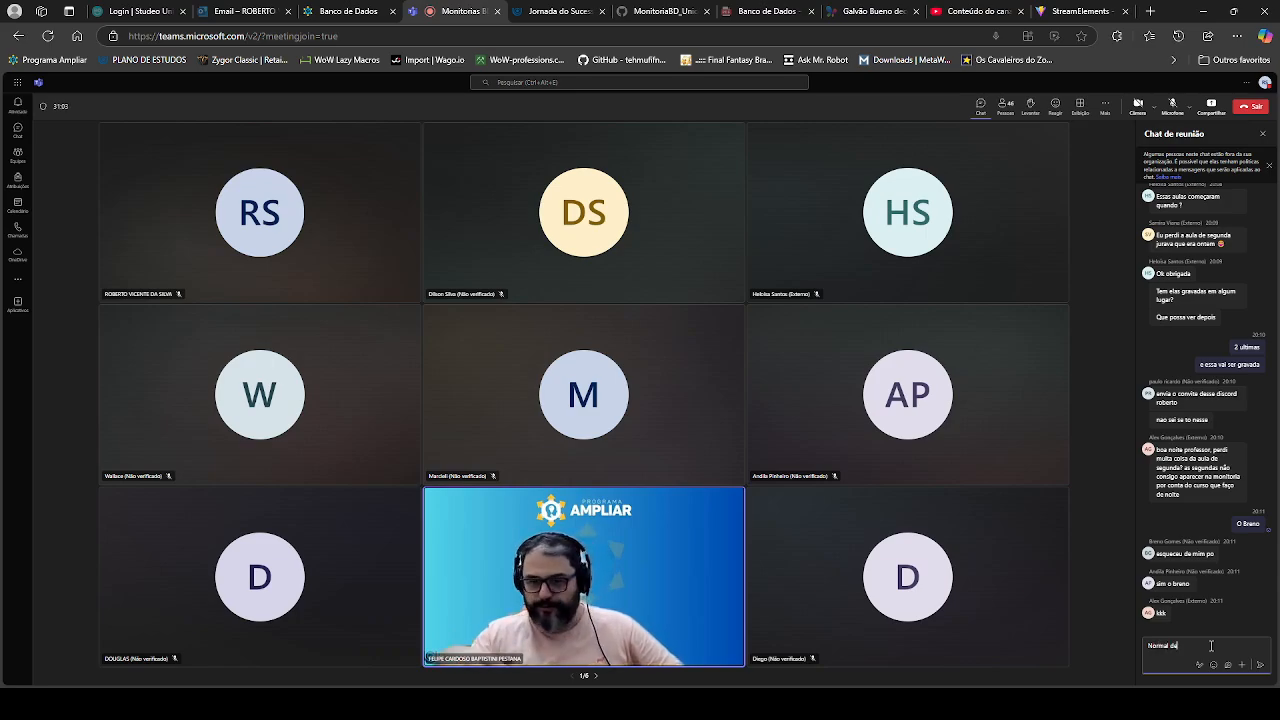
{"action": "type", "text": " professor"}
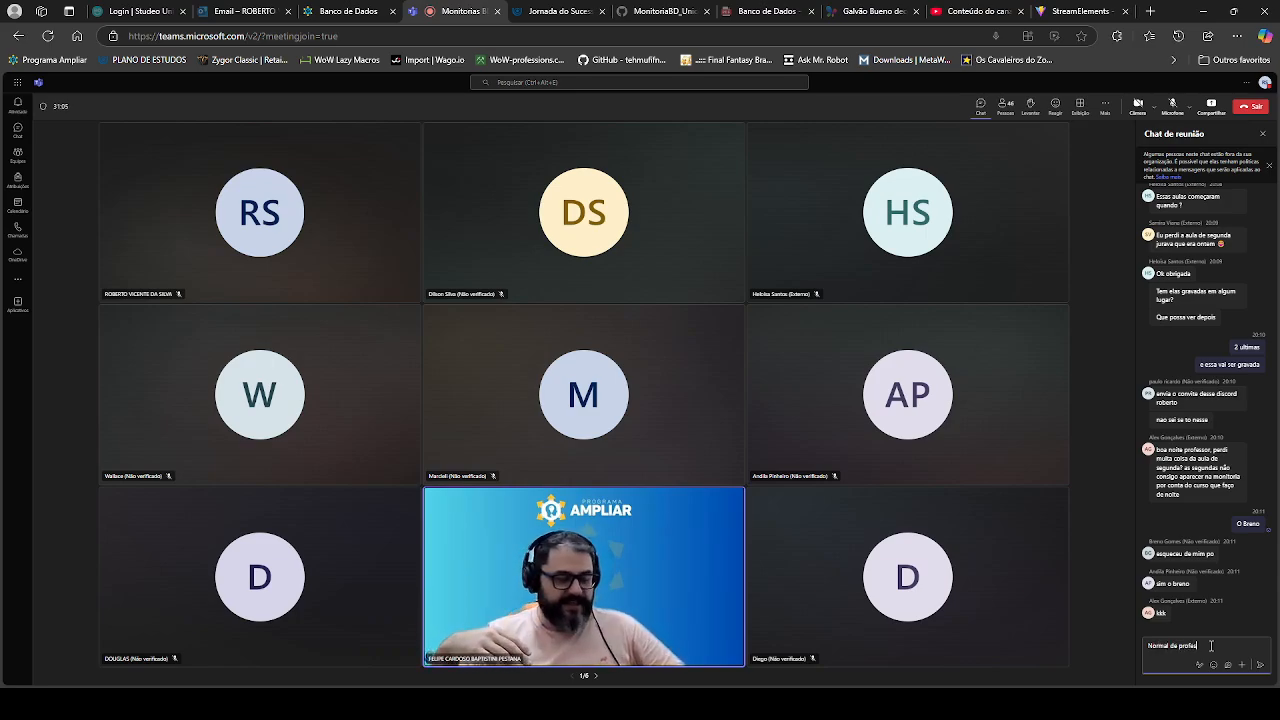
{"action": "key", "text": "Return"}
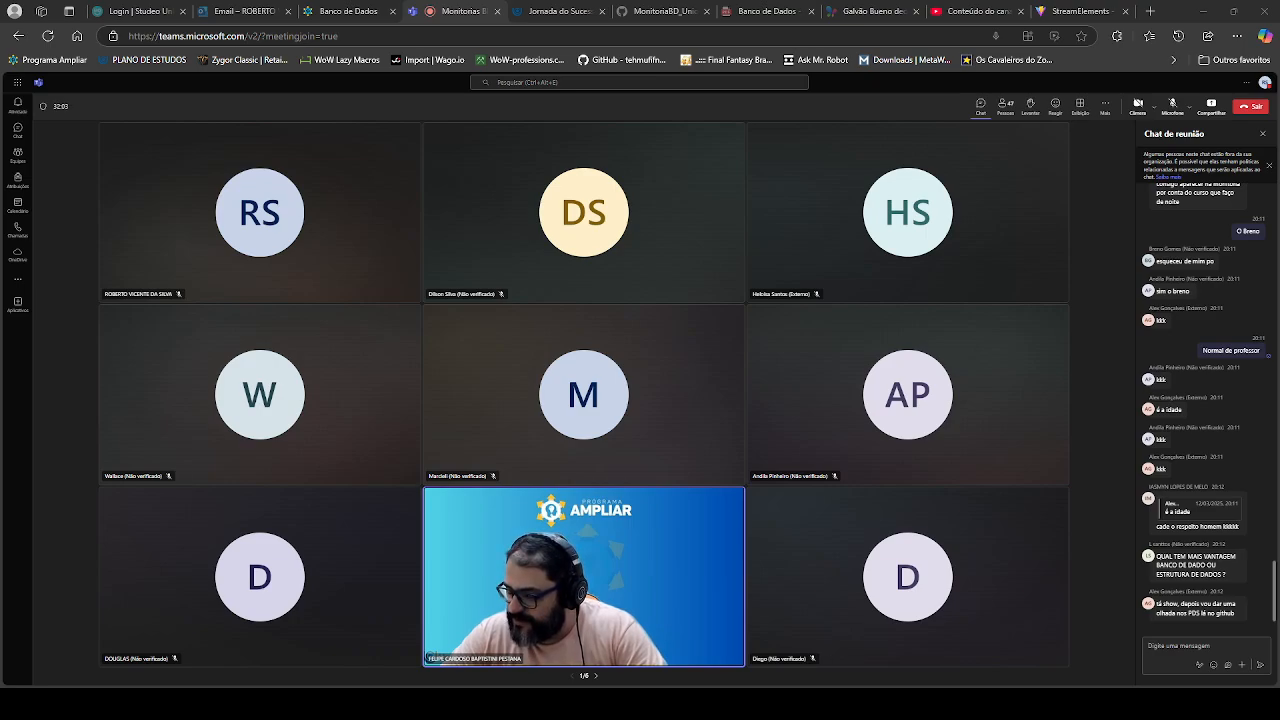
Step: Send the meeting chat message "graças a Deus que o professor é tranquilo, porque tem uns seres complicados nesses grupos!"
{"action": "left_click", "coordinate": [1213, 651]}
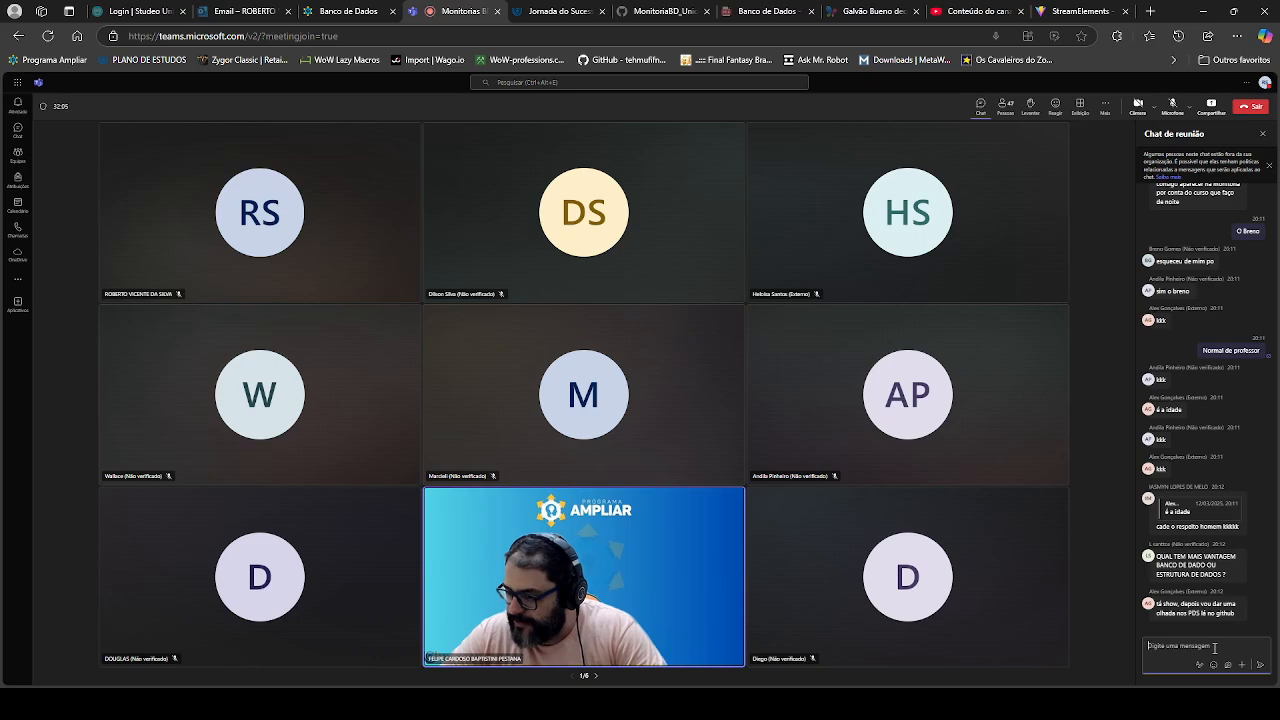
{"action": "type", "text": "graças a Deus"}
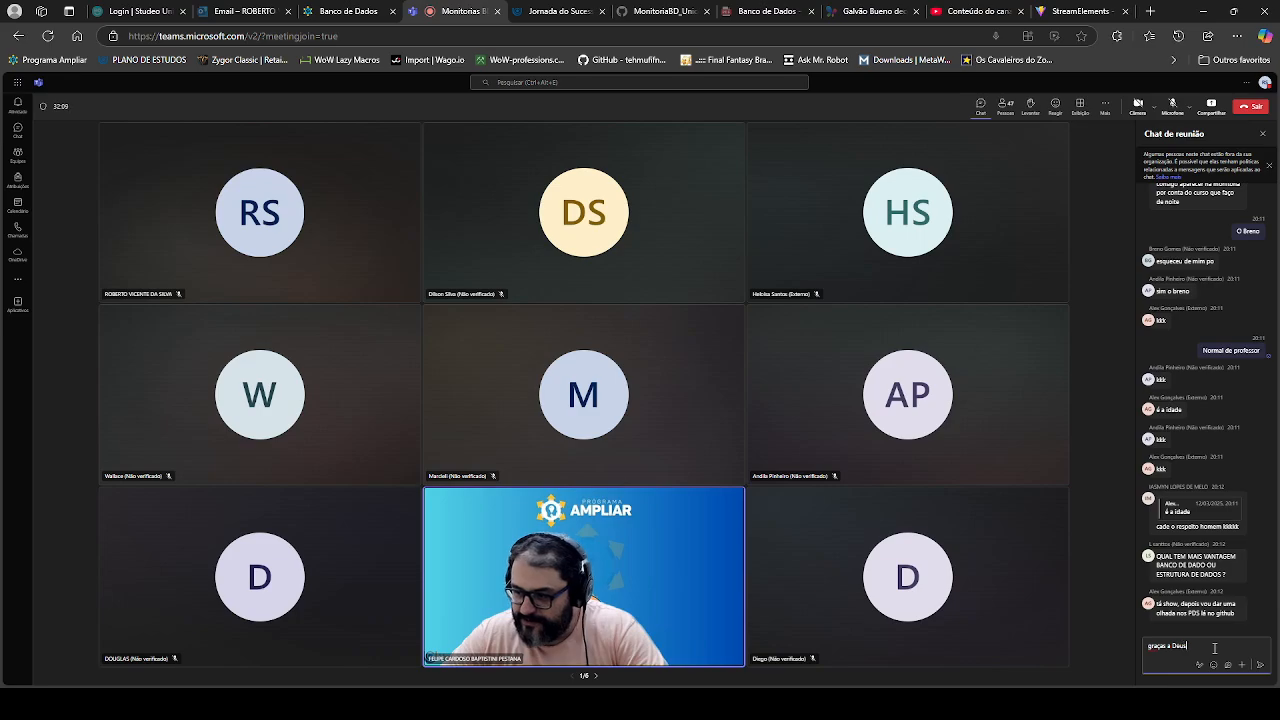
{"action": "type", "text": " que o pro"}
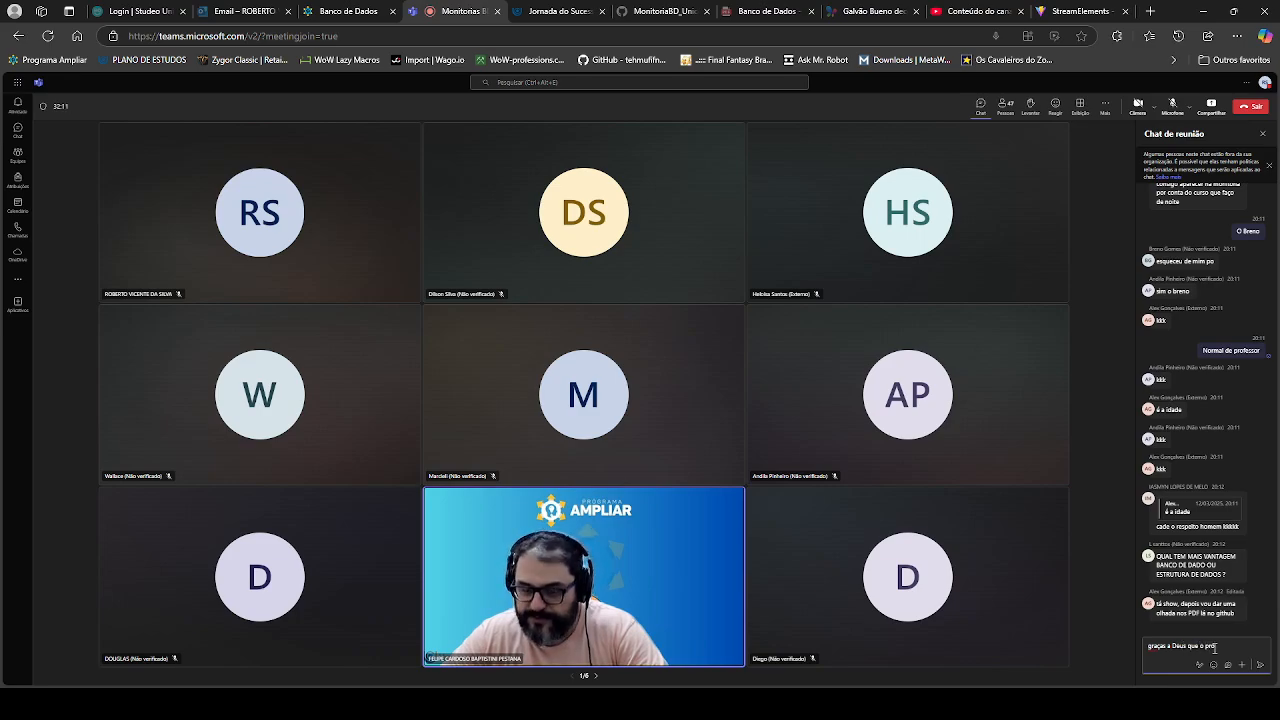
{"action": "type", "text": "fessor é tranquilo"}
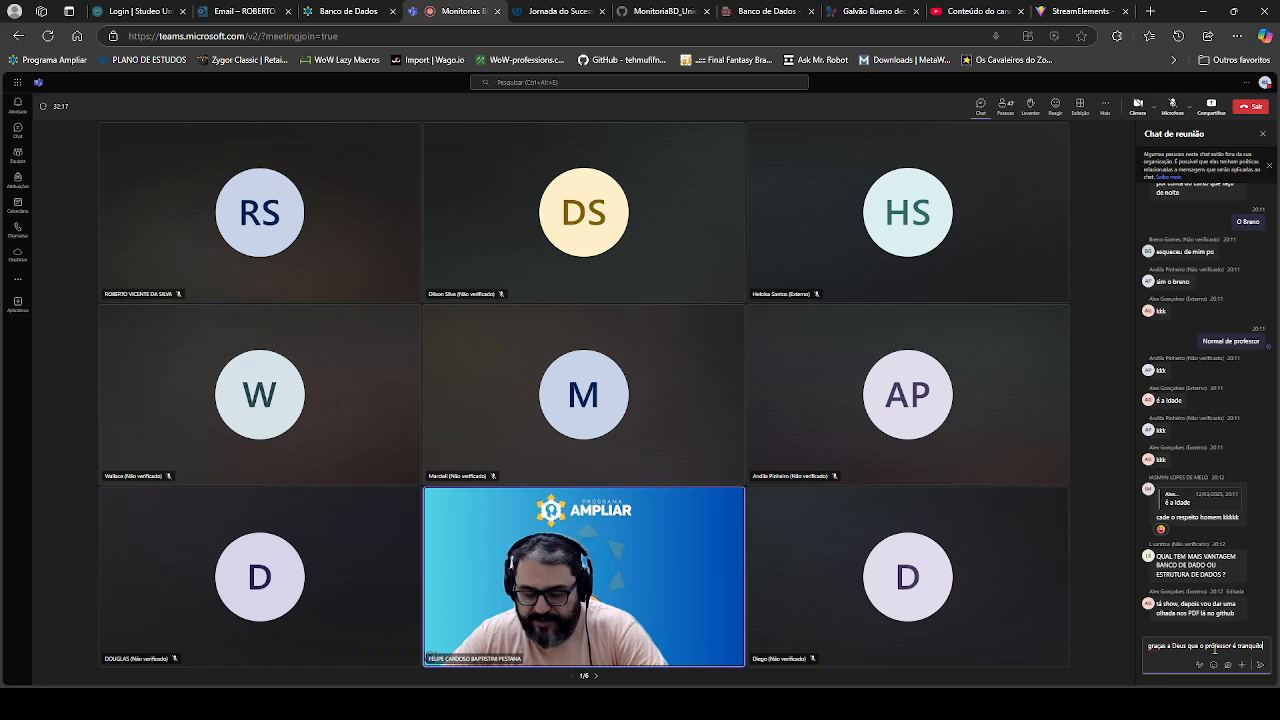
{"action": "type", "text": ", porque tem uns seres v"}
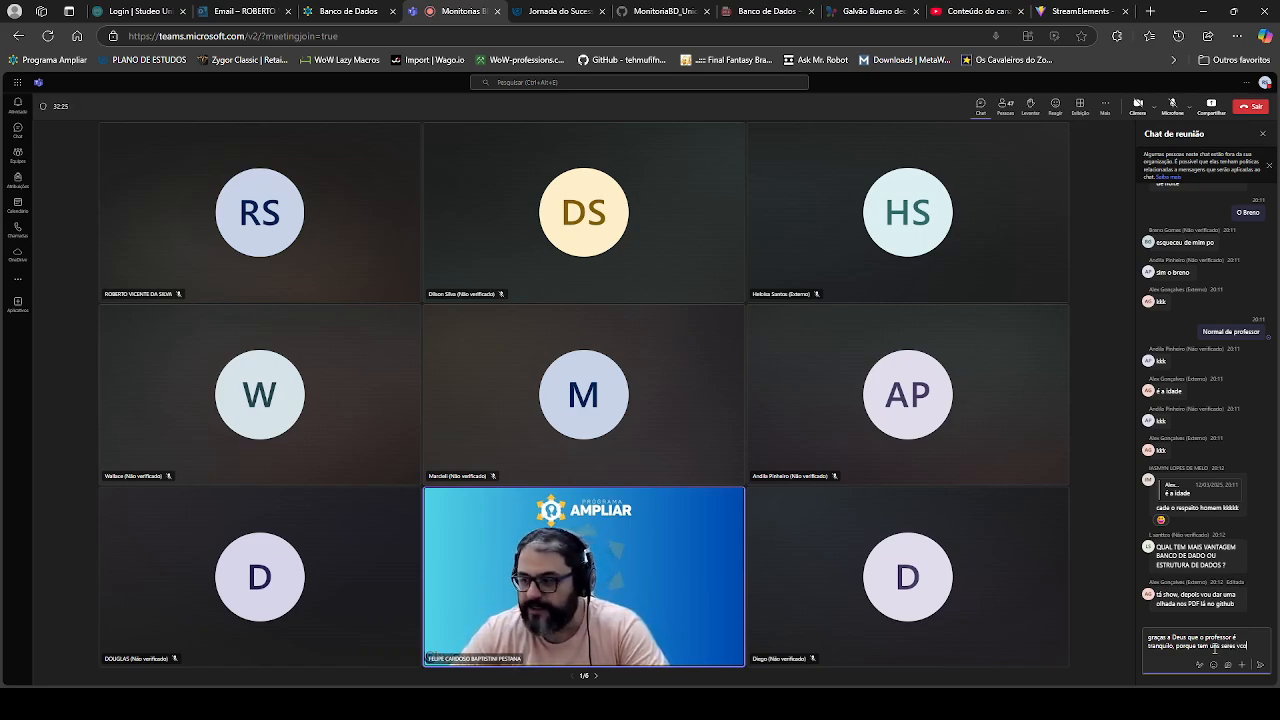
{"action": "key", "text": "BackSpace"}
{"action": "type", "text": "c"}
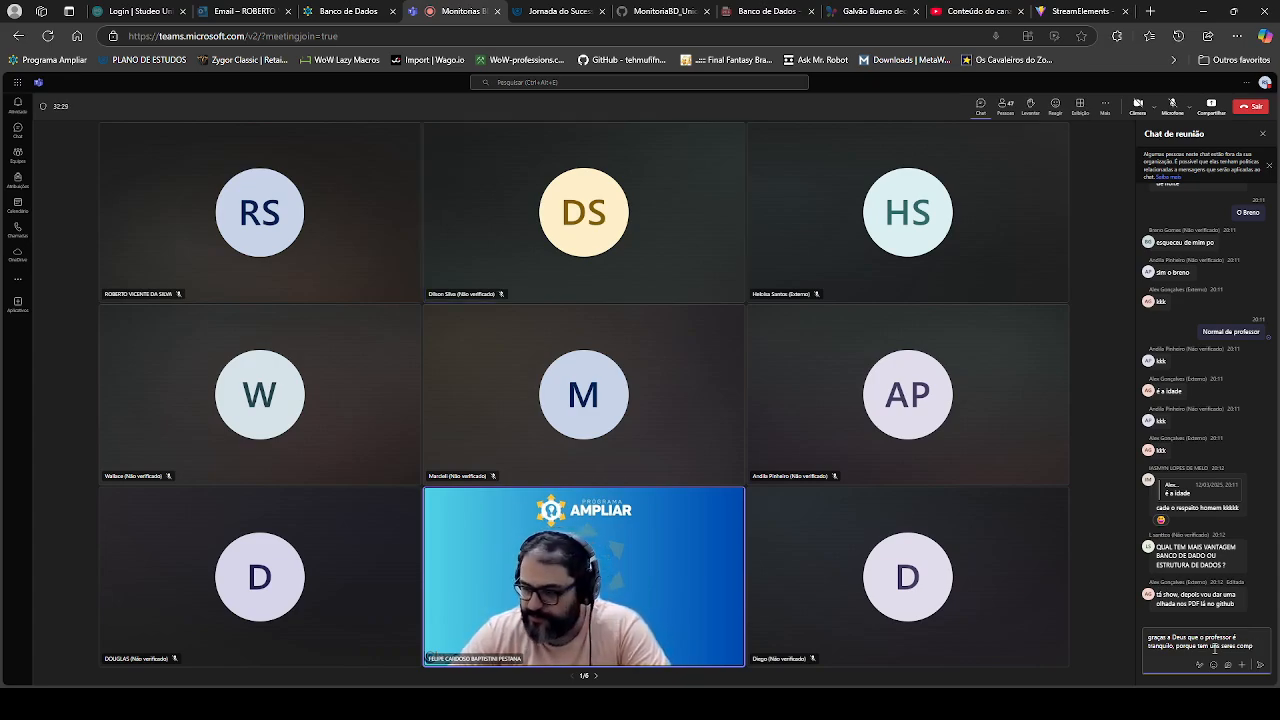
{"action": "type", "text": "omplicados nesses grupos!"}
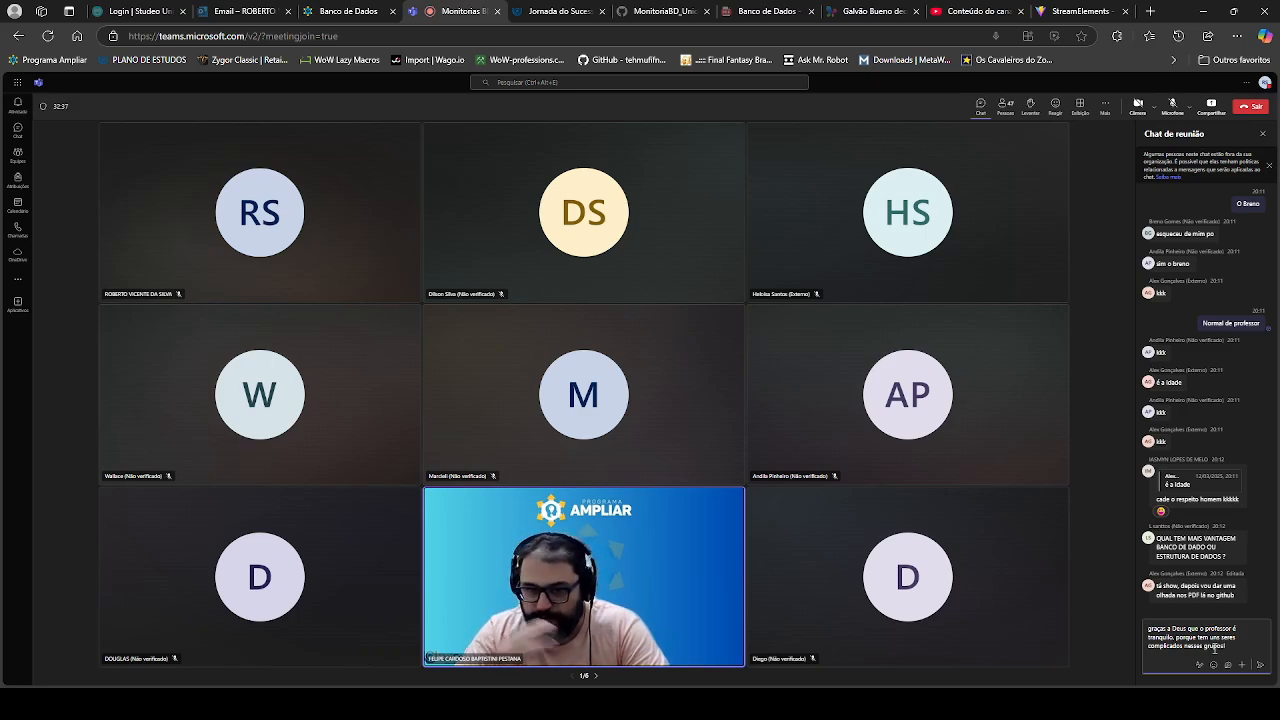
{"action": "key", "text": "Return"}
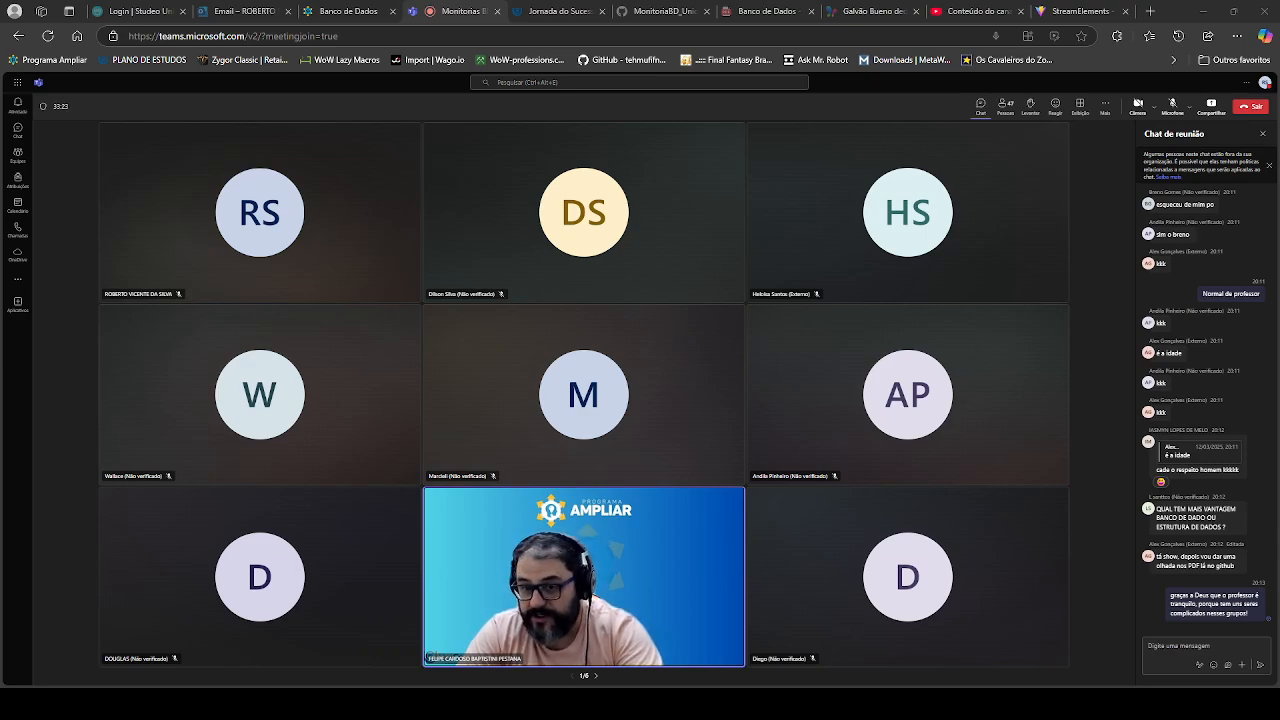
Step: Send "já está sendo gravada" in the meeting chat, followed by a separate "kkkkkkkkk" laughter message
{"action": "left_click", "coordinate": [1196, 651]}
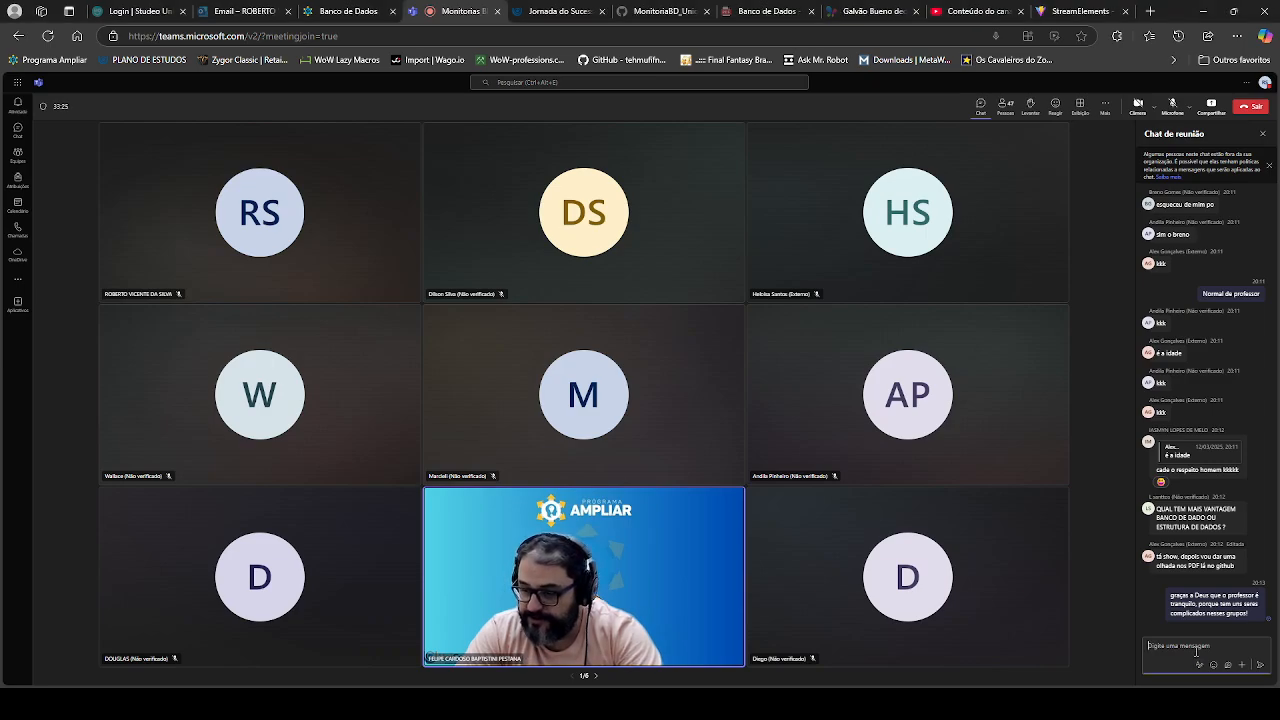
{"action": "type", "text": "j"}
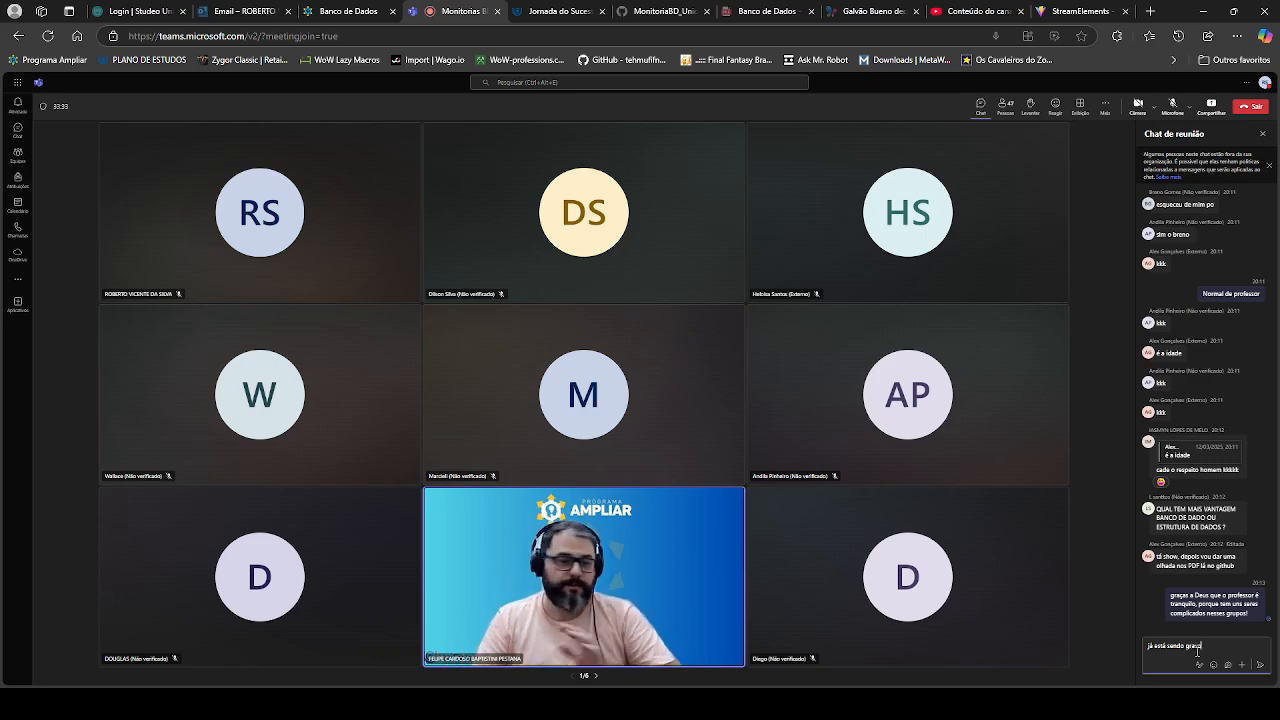
{"action": "type", "text": "á está sendo gravada"}
{"action": "key", "text": "Return"}
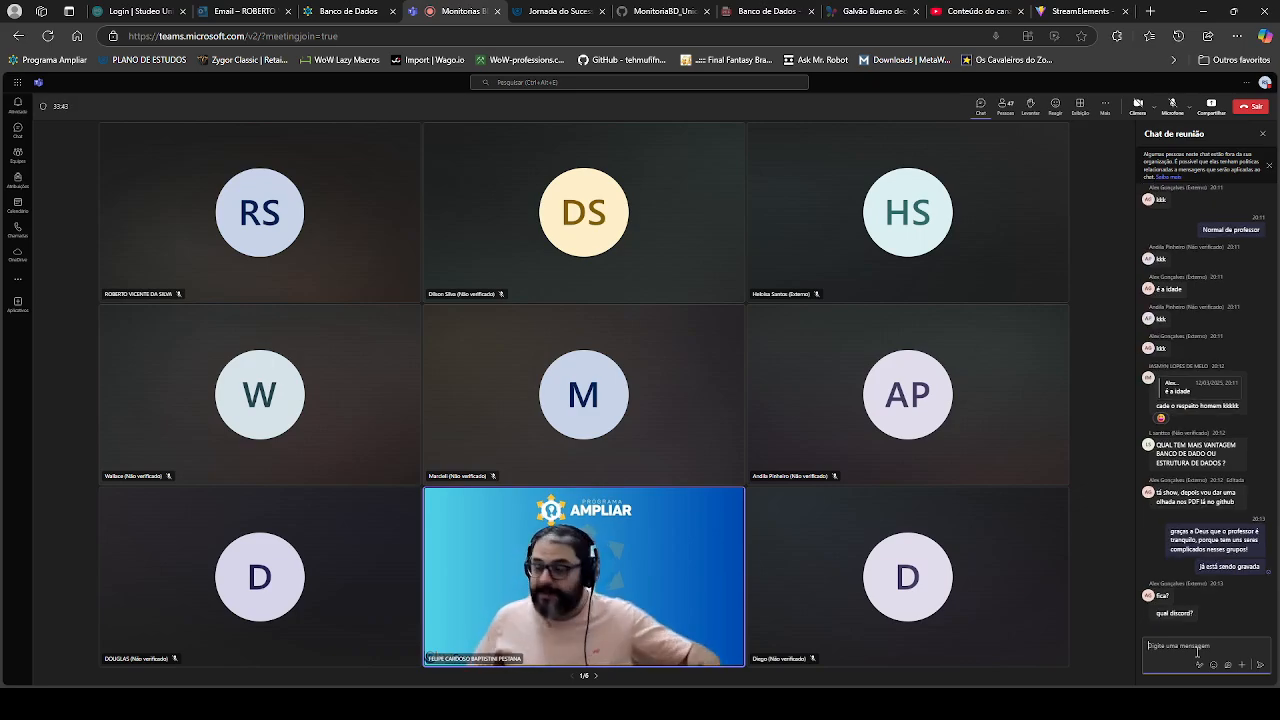
{"action": "type", "text": "kkkkkkkk"}
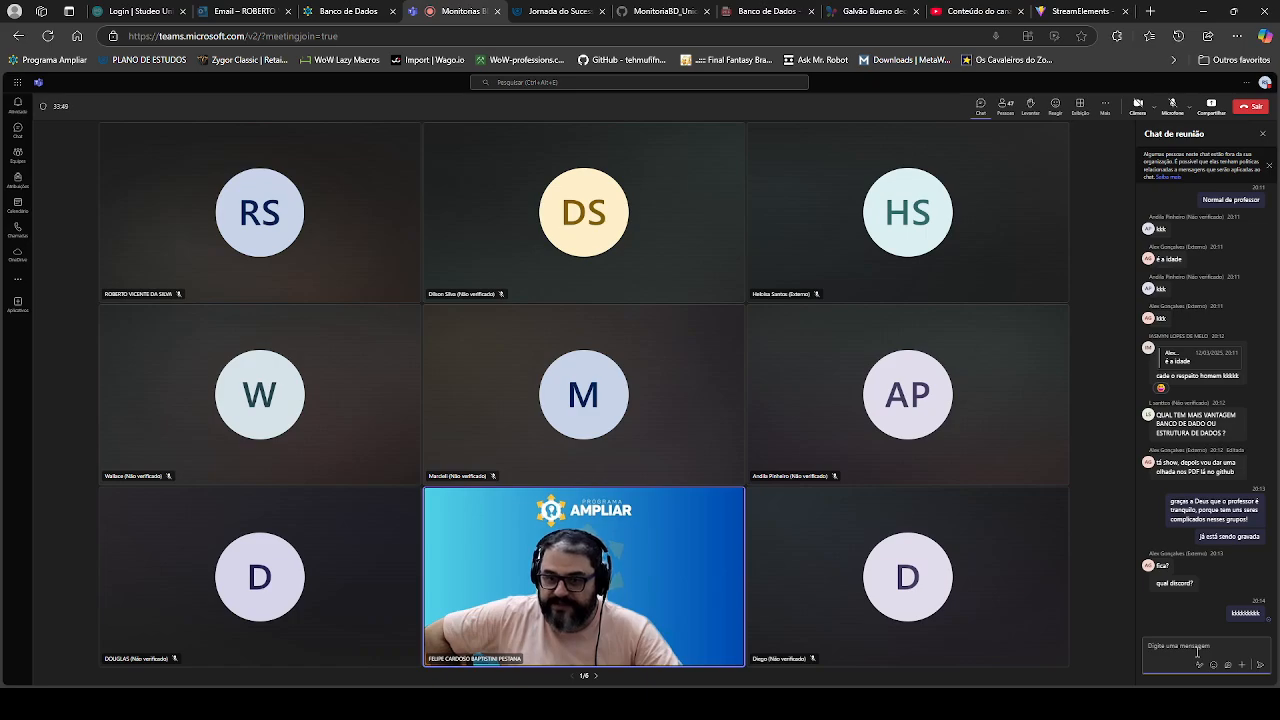
Step: Send the message "Sou bem sincero em falar que não fiz" in the meeting chat
{"action": "left_click", "coordinate": [1197, 651]}
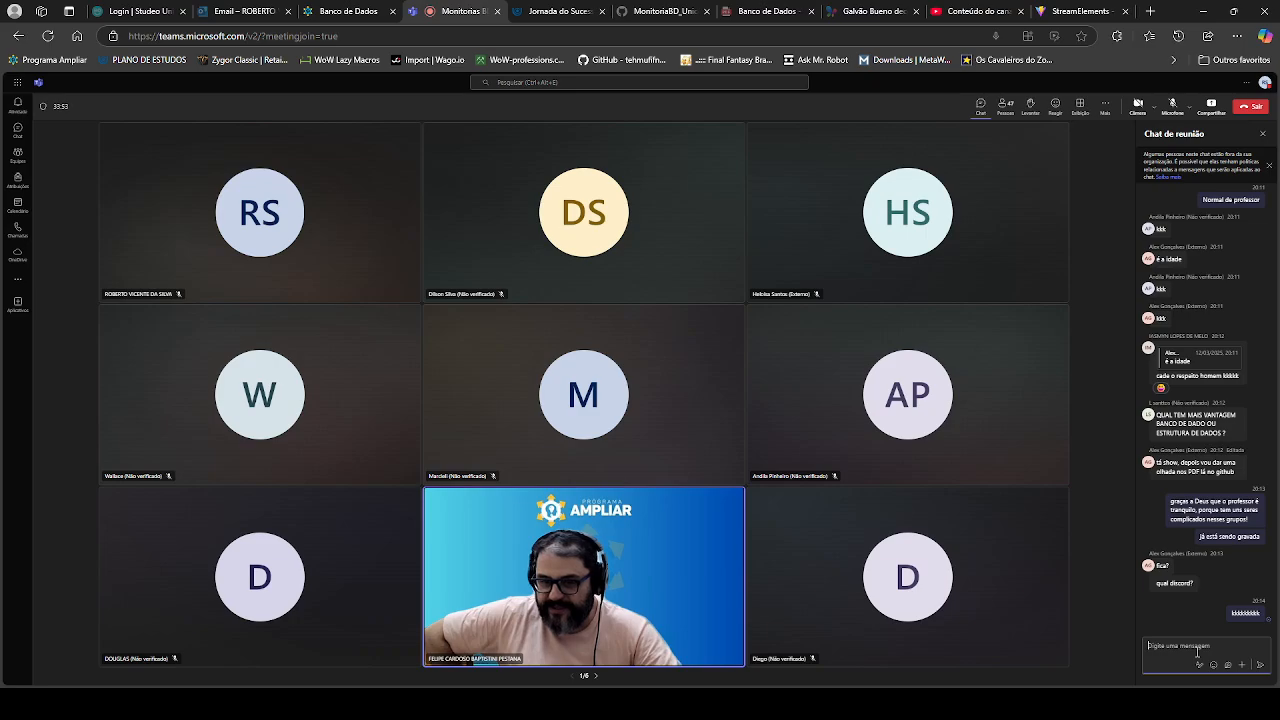
{"action": "type", "text": "Sou bem"}
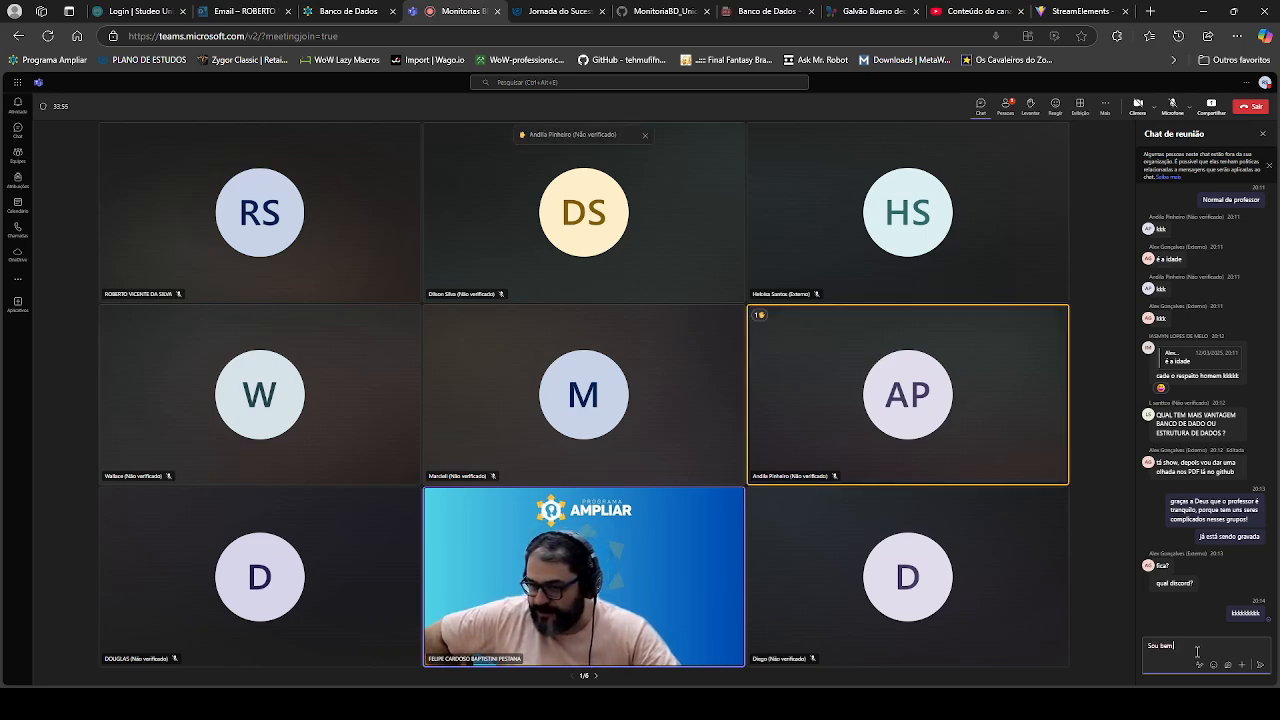
{"action": "type", "text": " sinc"}
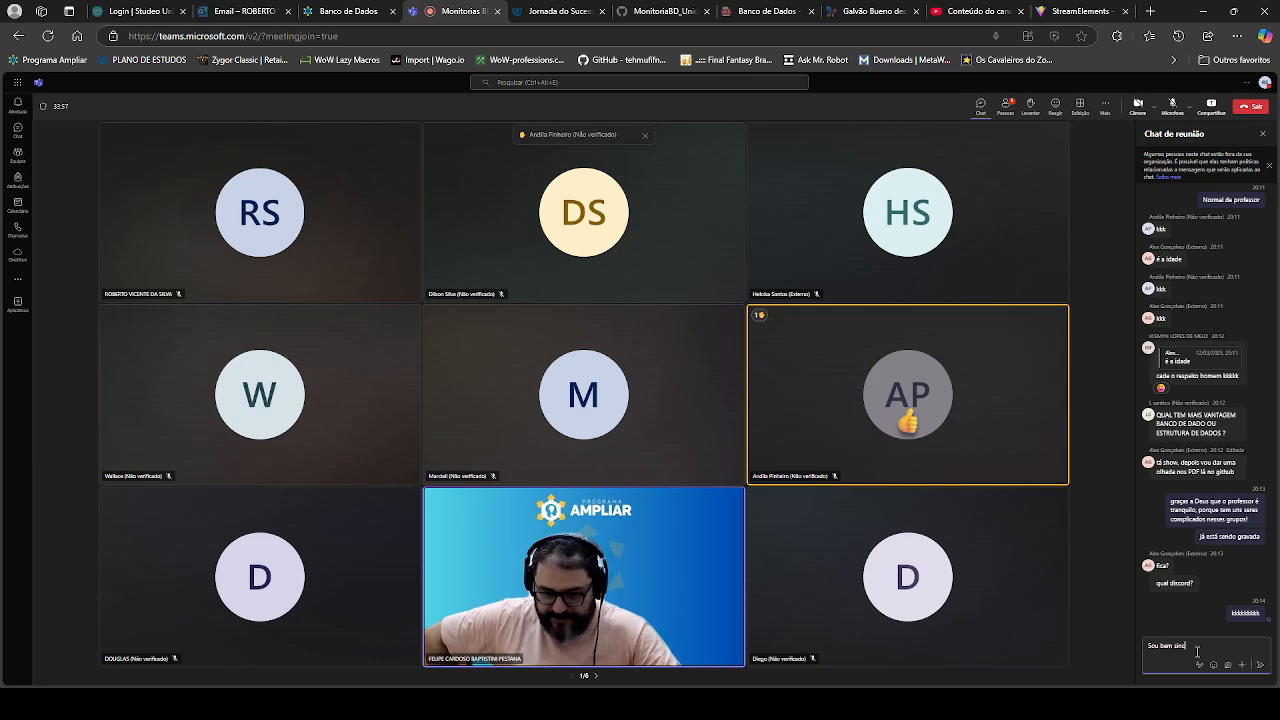
{"action": "type", "text": "ero em fala"}
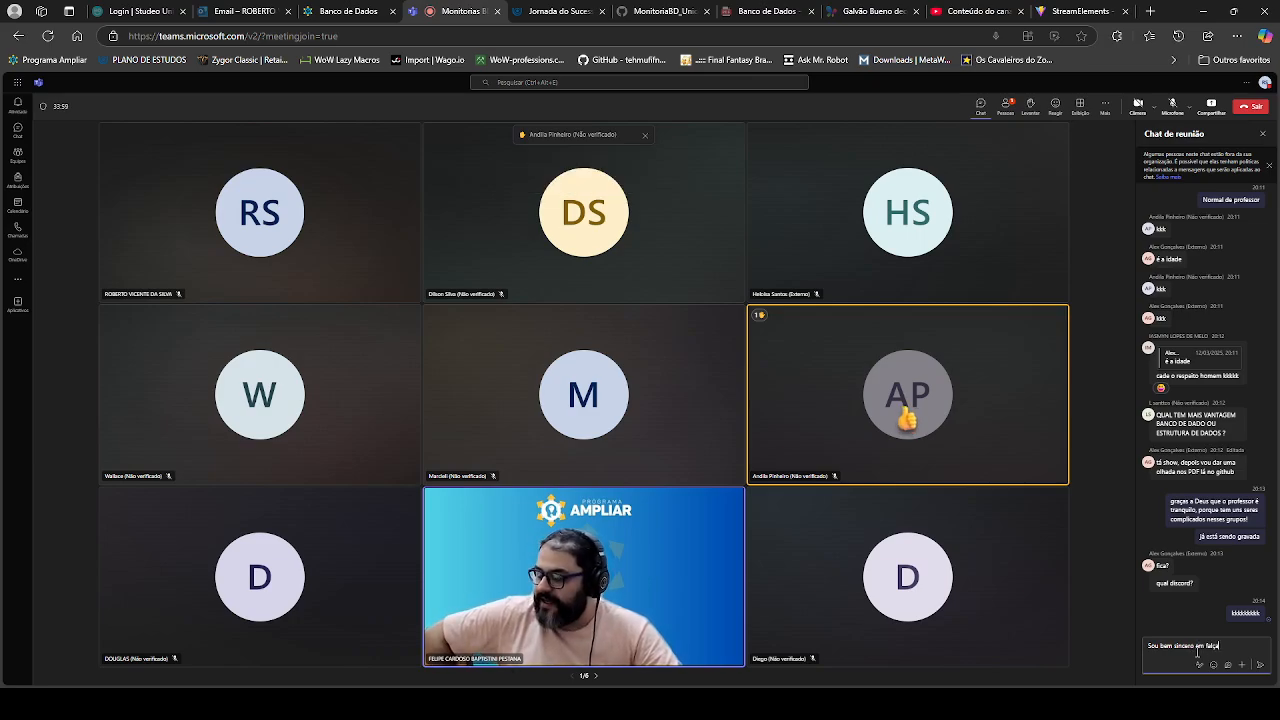
{"action": "type", "text": "r qu"}
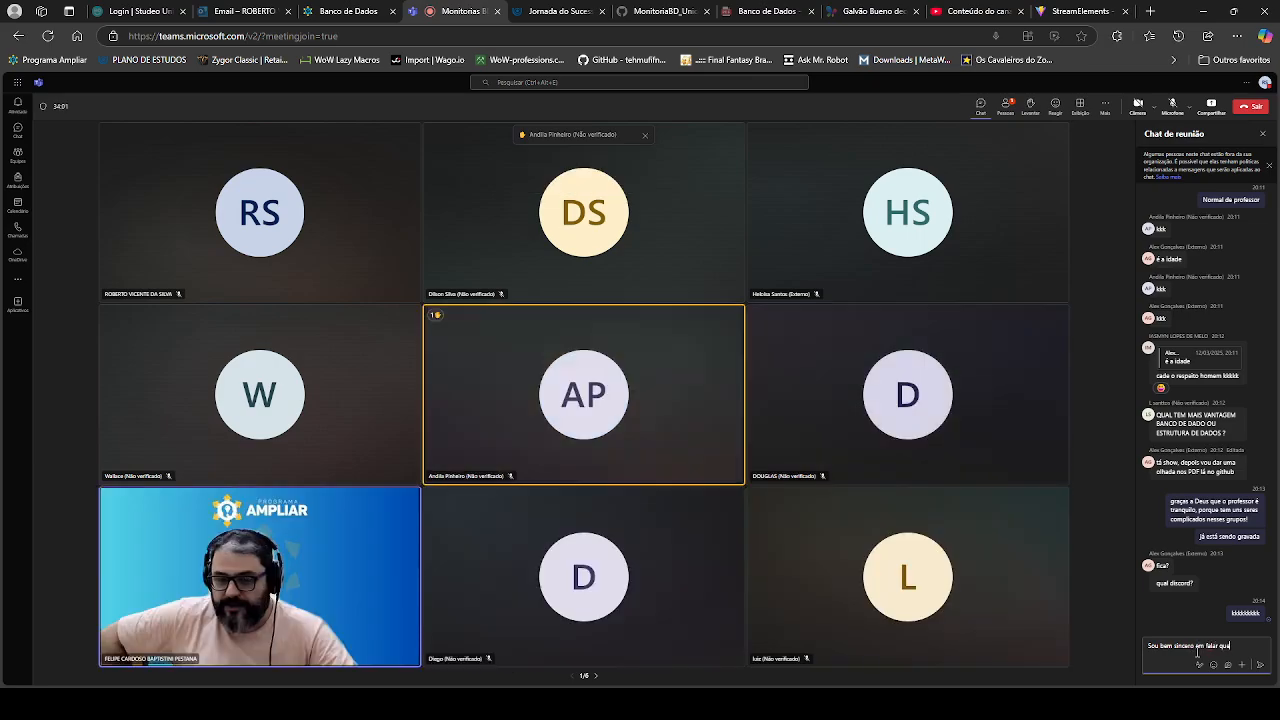
{"action": "type", "text": "e não fiz"}
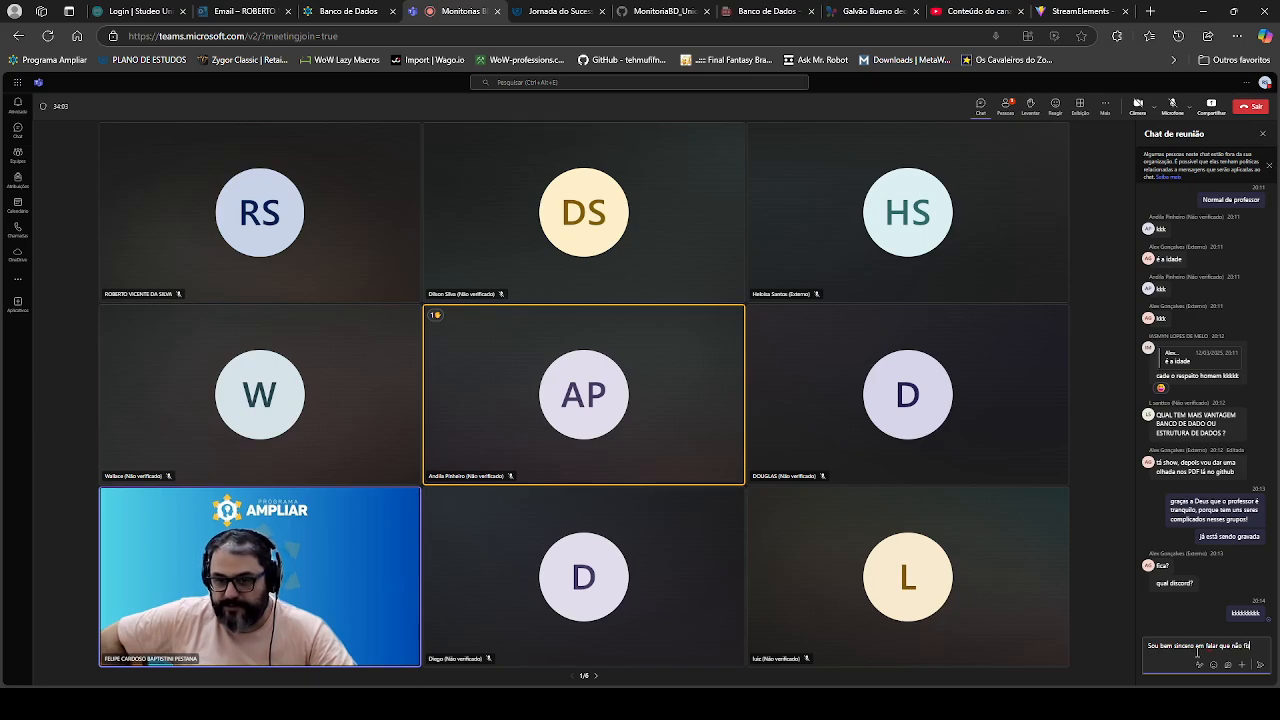
{"action": "key", "text": "Return"}
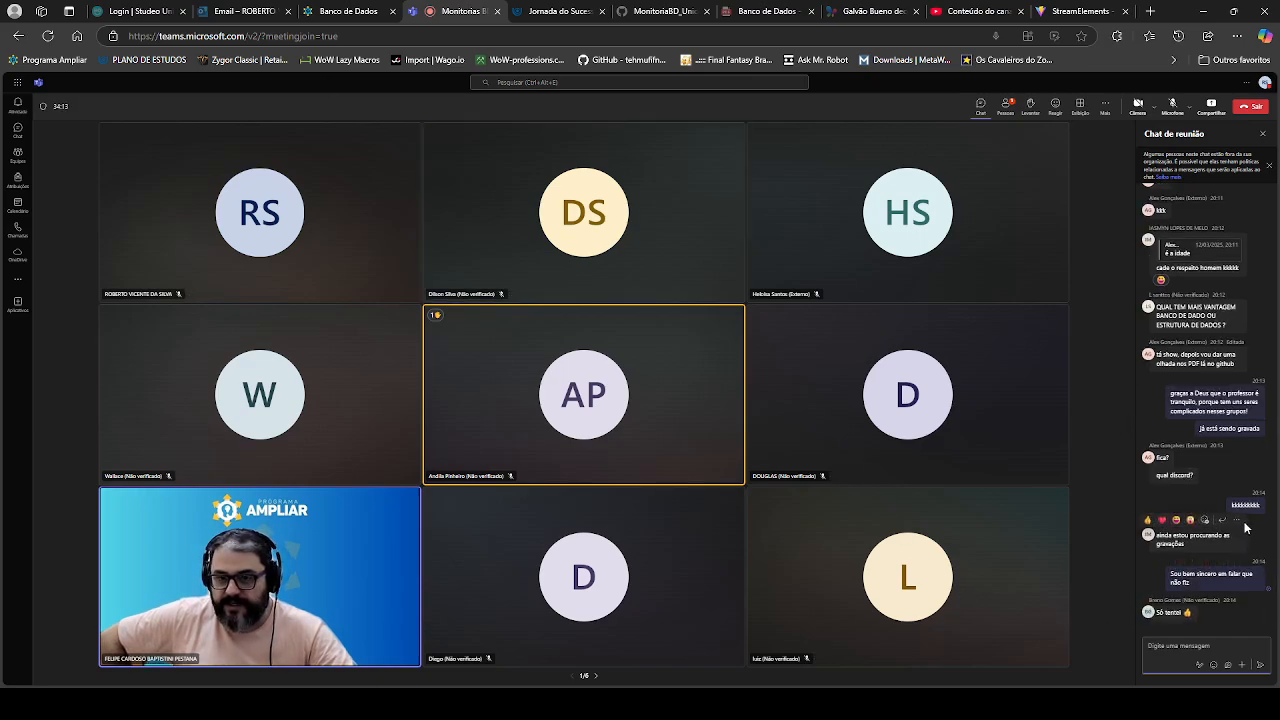
Step: Reply to the chat message "ainda estou procurando as gravações" with "tá na aba Banco de dados no discord"
{"action": "left_click", "coordinate": [1224, 520]}
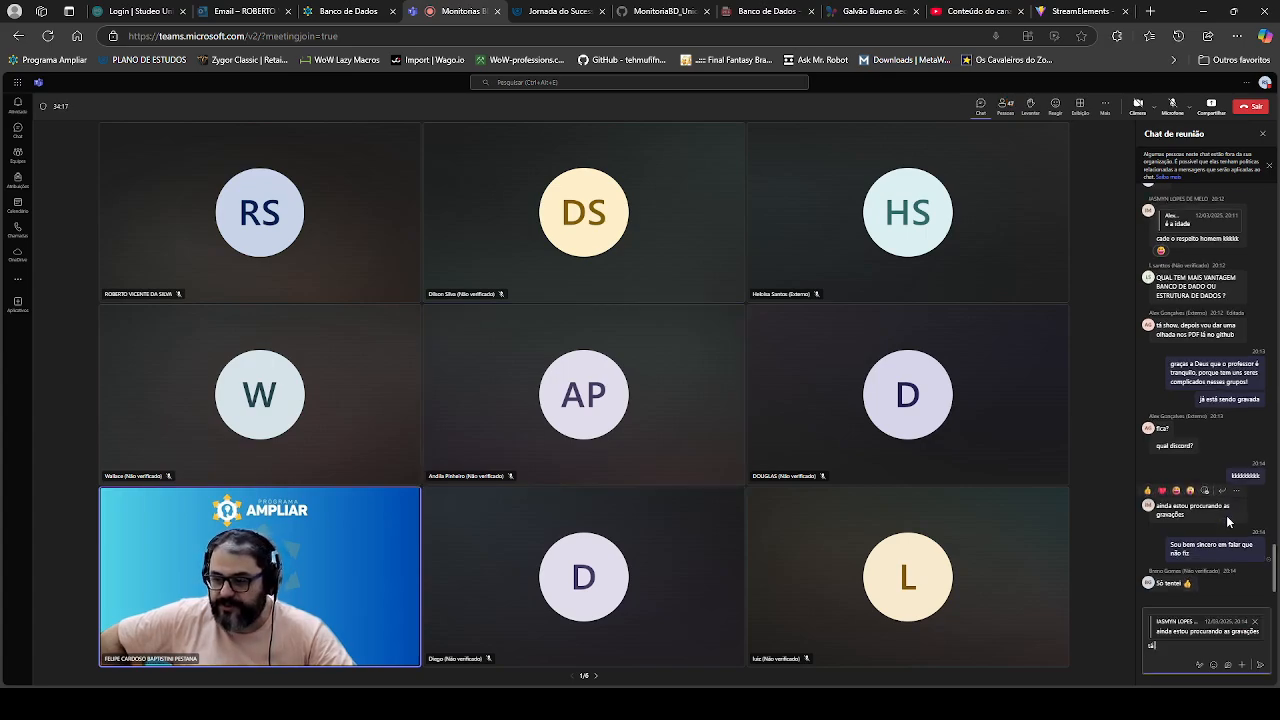
{"action": "type", "text": "só na aba"}
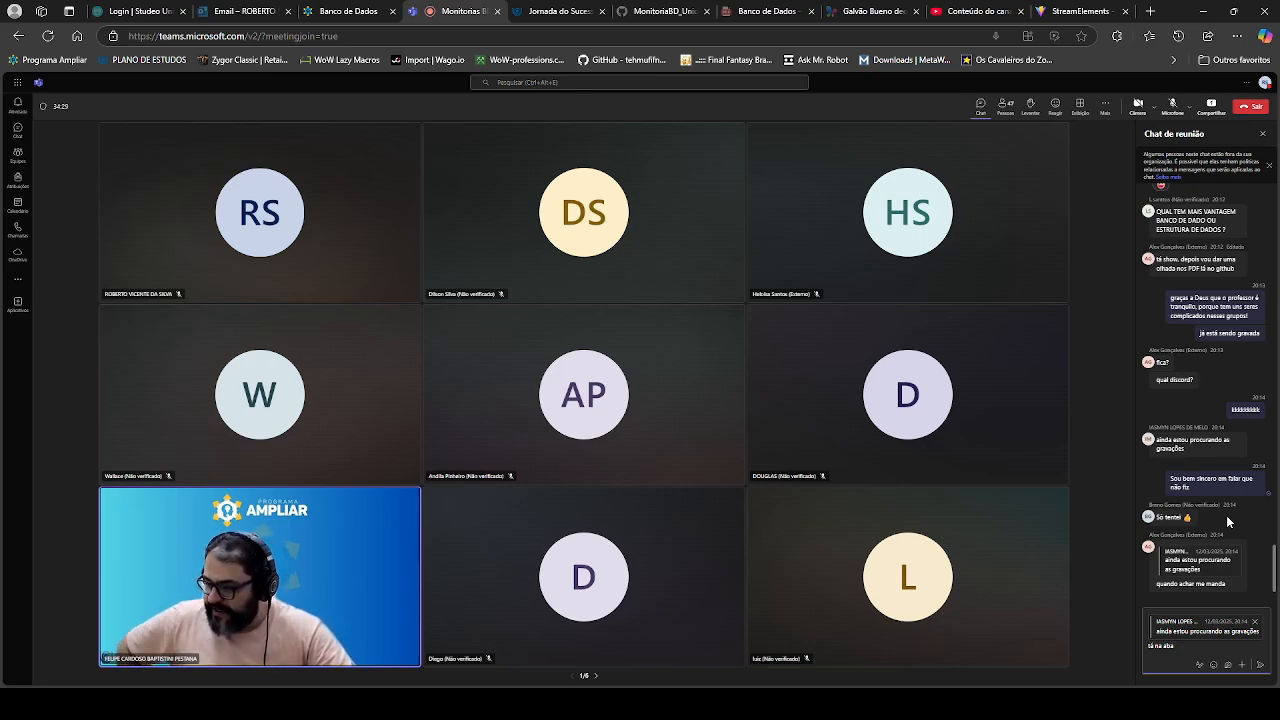
{"action": "type", "text": "Na"}
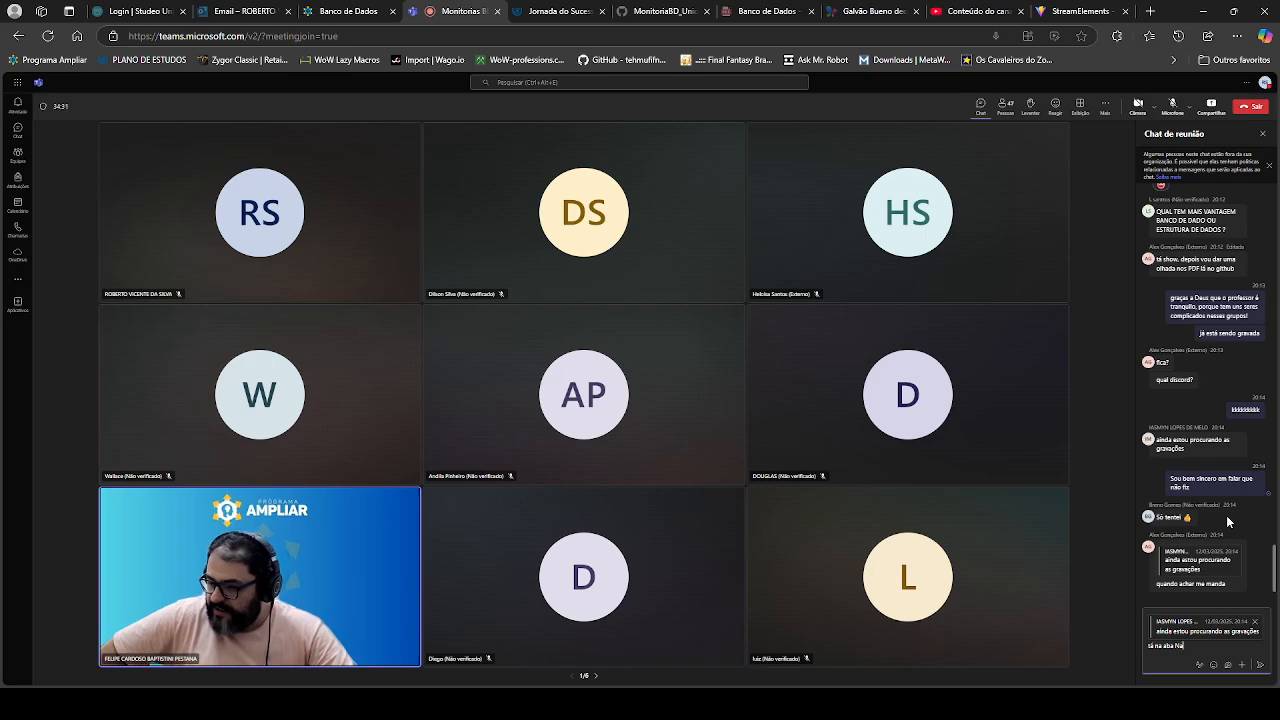
{"action": "type", "text": "n"}
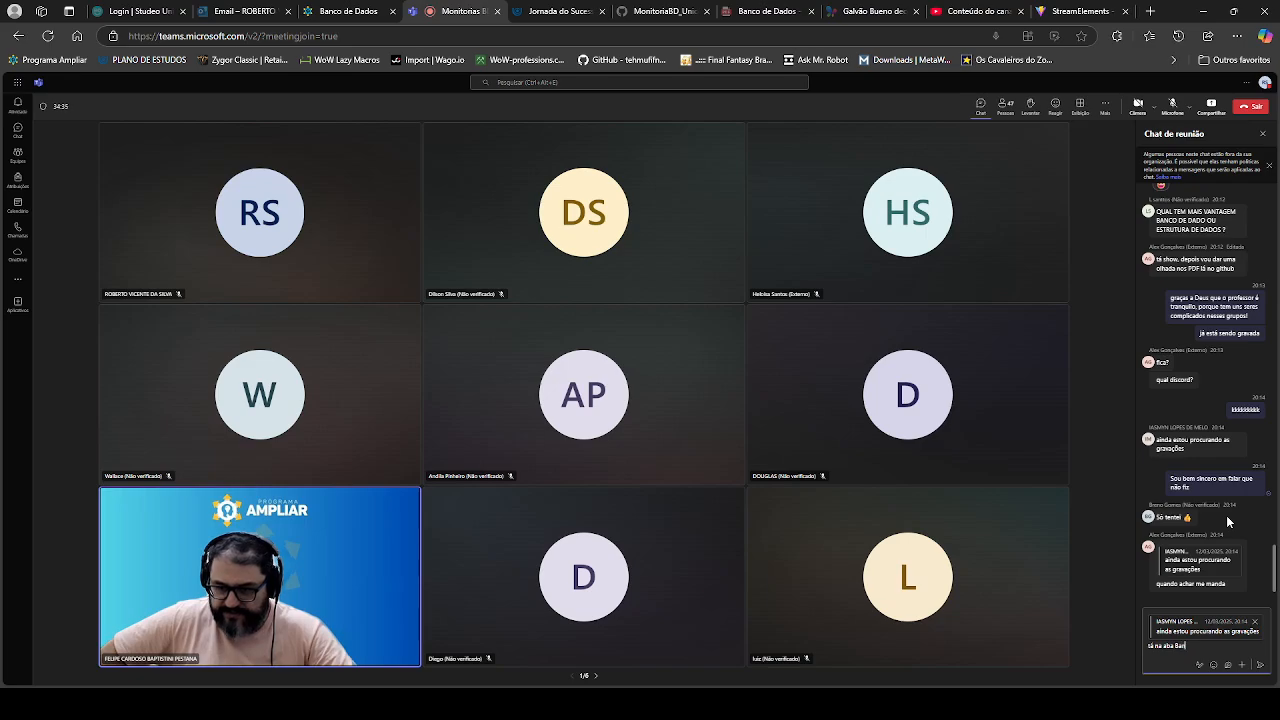
{"action": "type", "text": "co de da"}
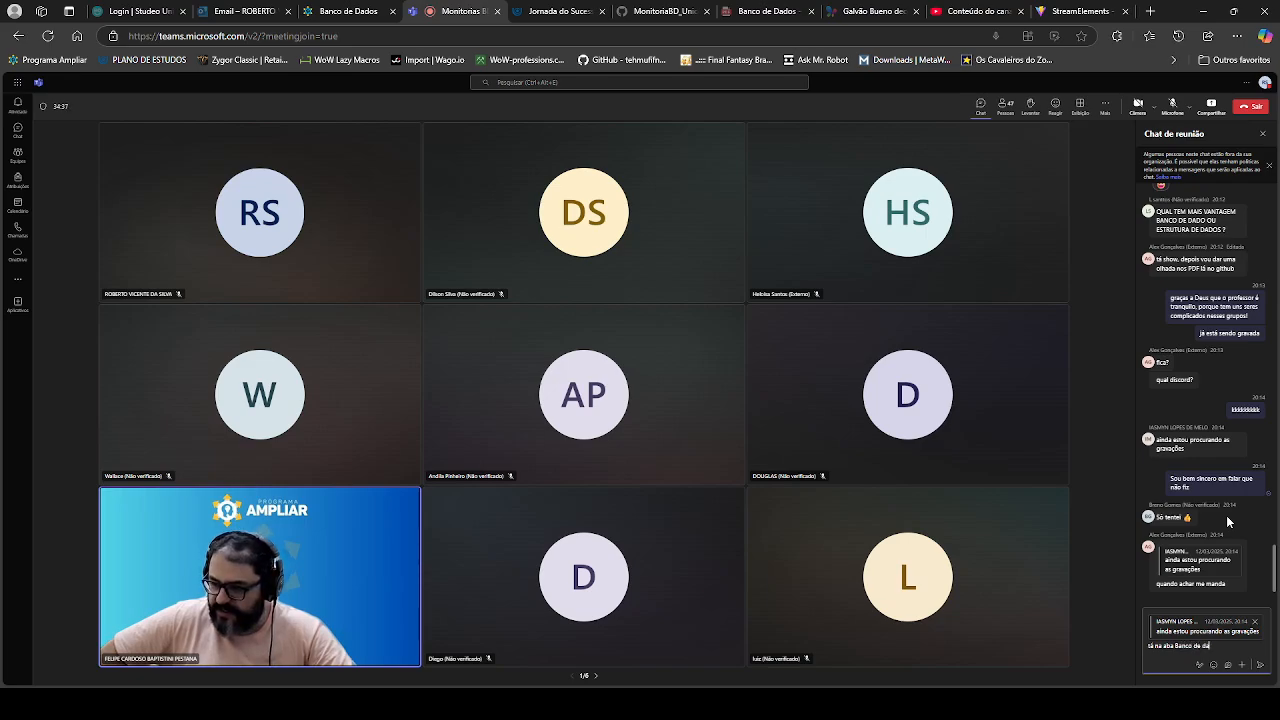
{"action": "type", "text": "dos no disc"}
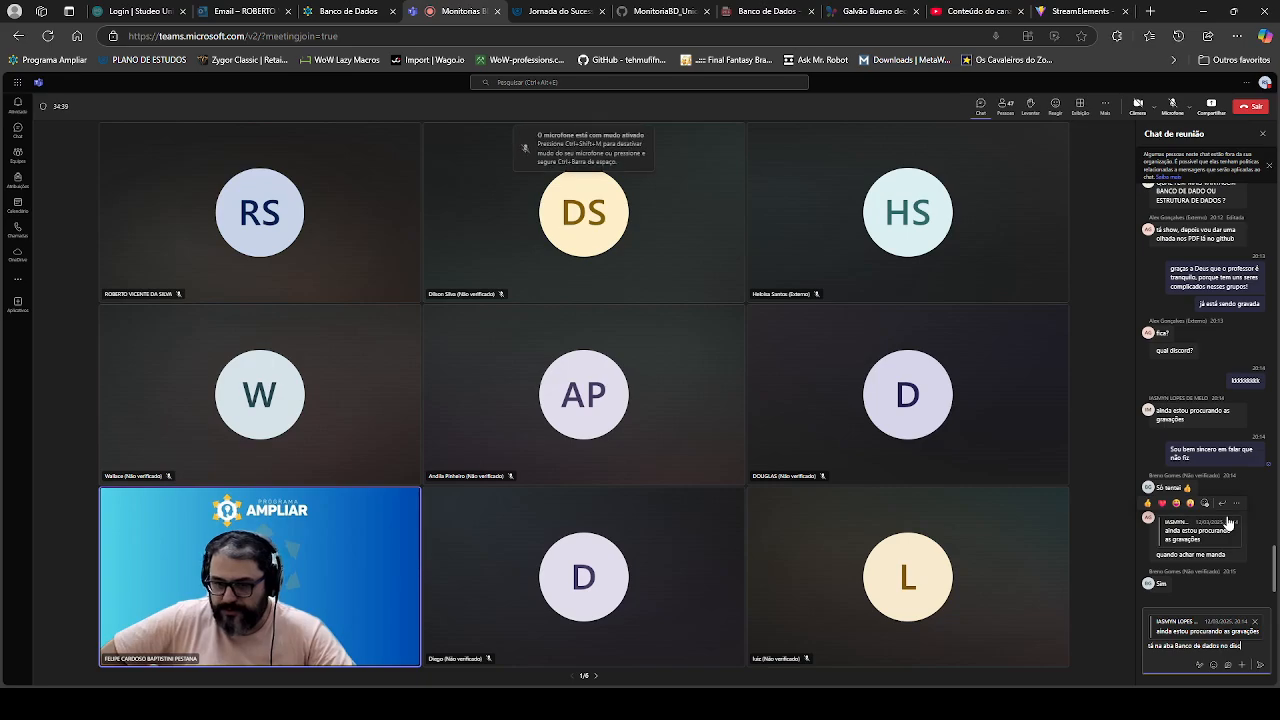
{"action": "type", "text": "ord"}
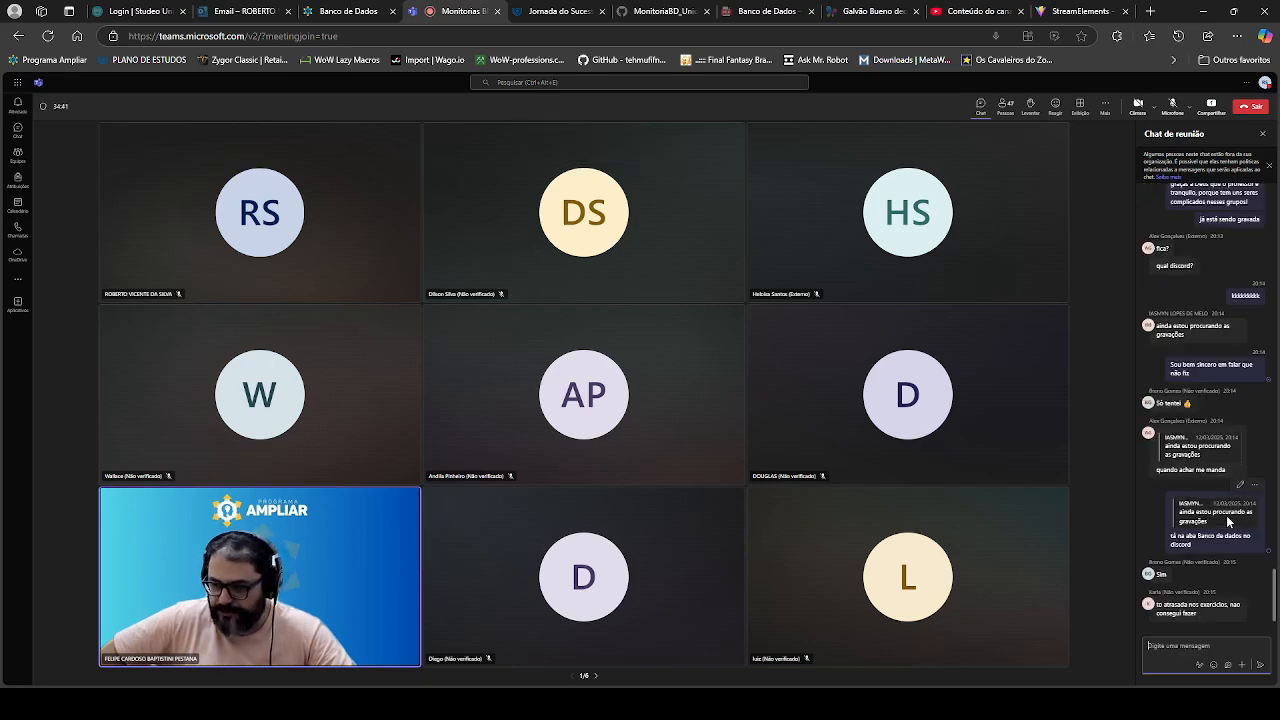
{"action": "key", "text": "Return"}
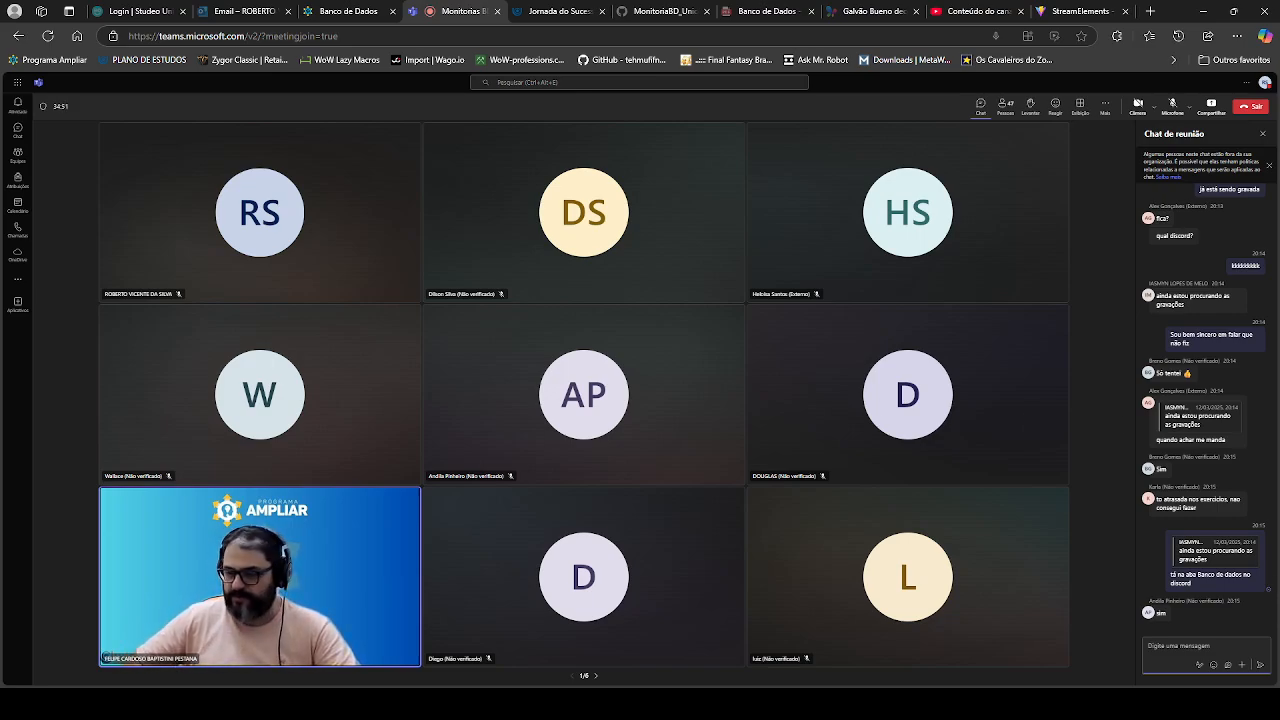
Step: Switch to YouTube Studio and copy the shareable link of the video "Aula de Monitoria - Banco de dados 10-03"
{"action": "left_click", "coordinate": [975, 11]}
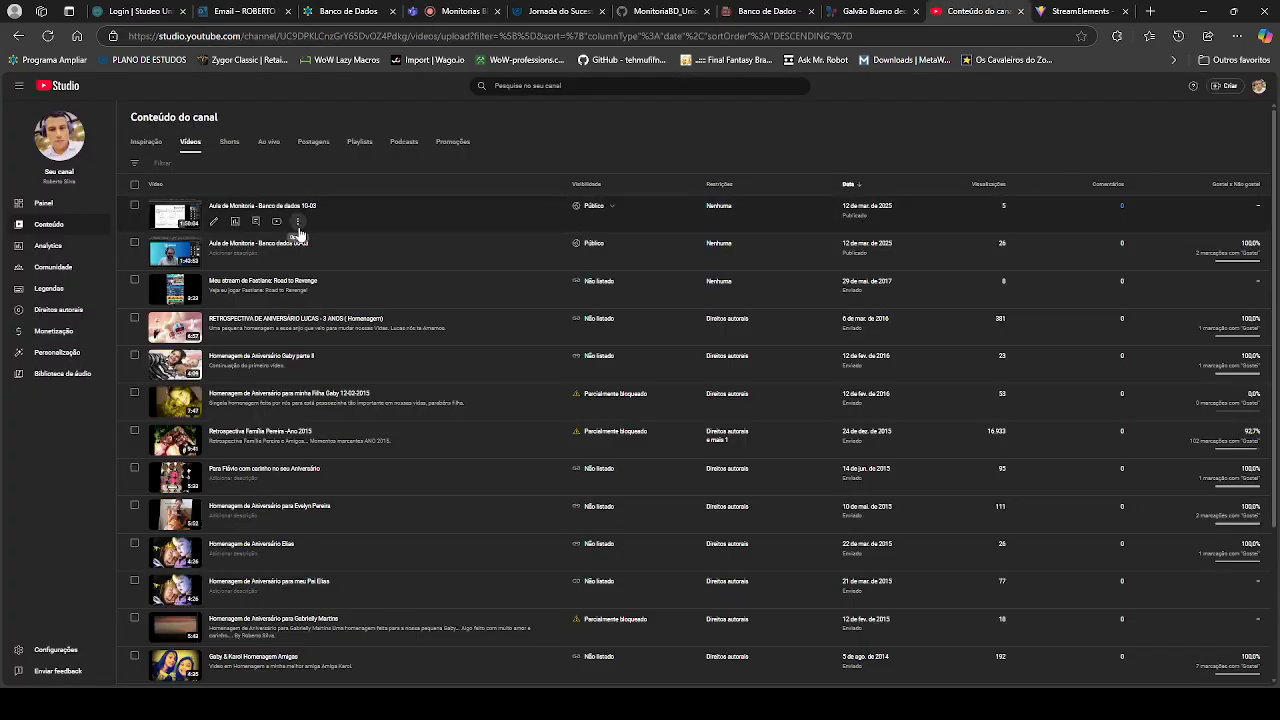
{"action": "left_click", "coordinate": [298, 222]}
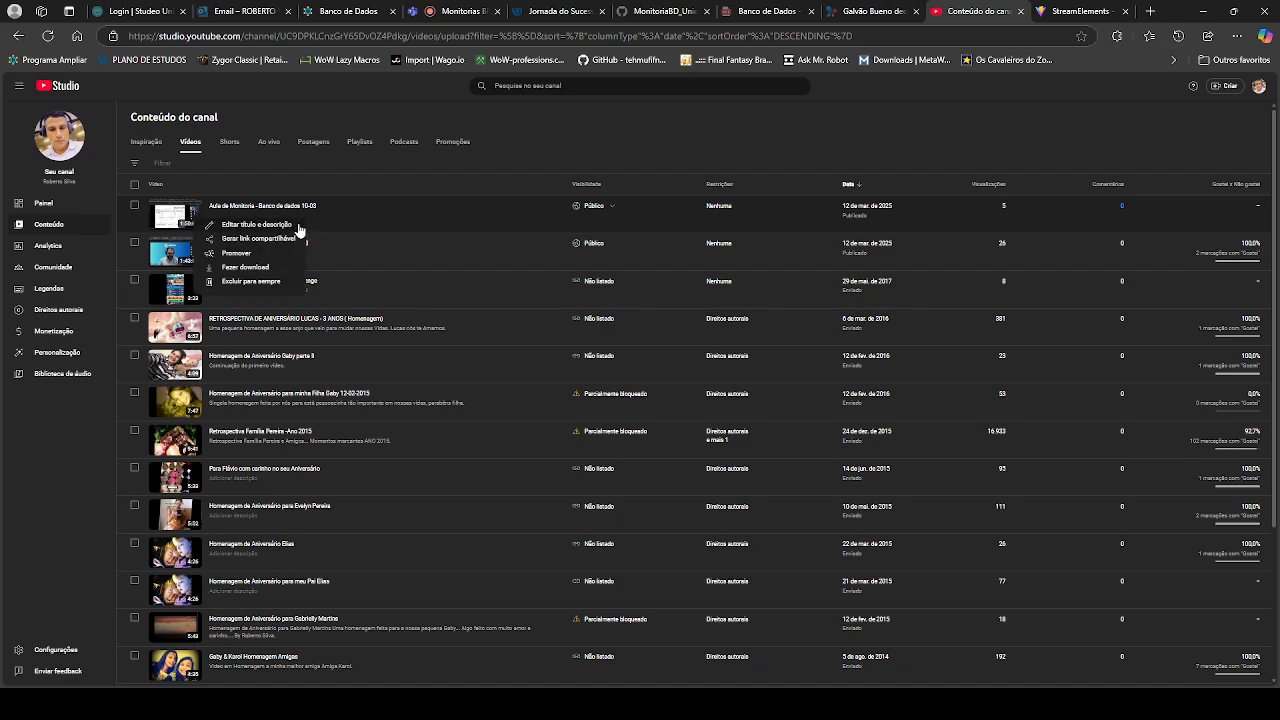
{"action": "left_click", "coordinate": [278, 238]}
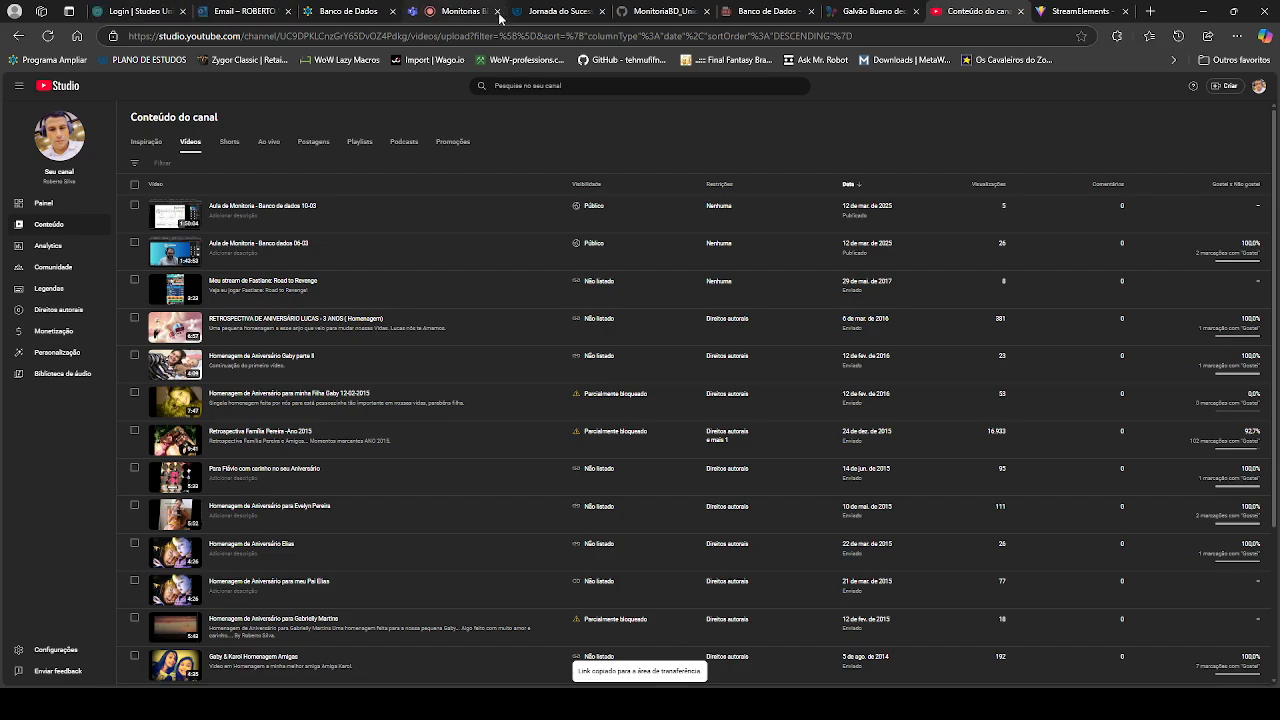
Step: Send the copied YouTube link in the Teams meeting chat, with "Aula de 10-03" on the line above it
{"action": "left_click", "coordinate": [470, 11]}
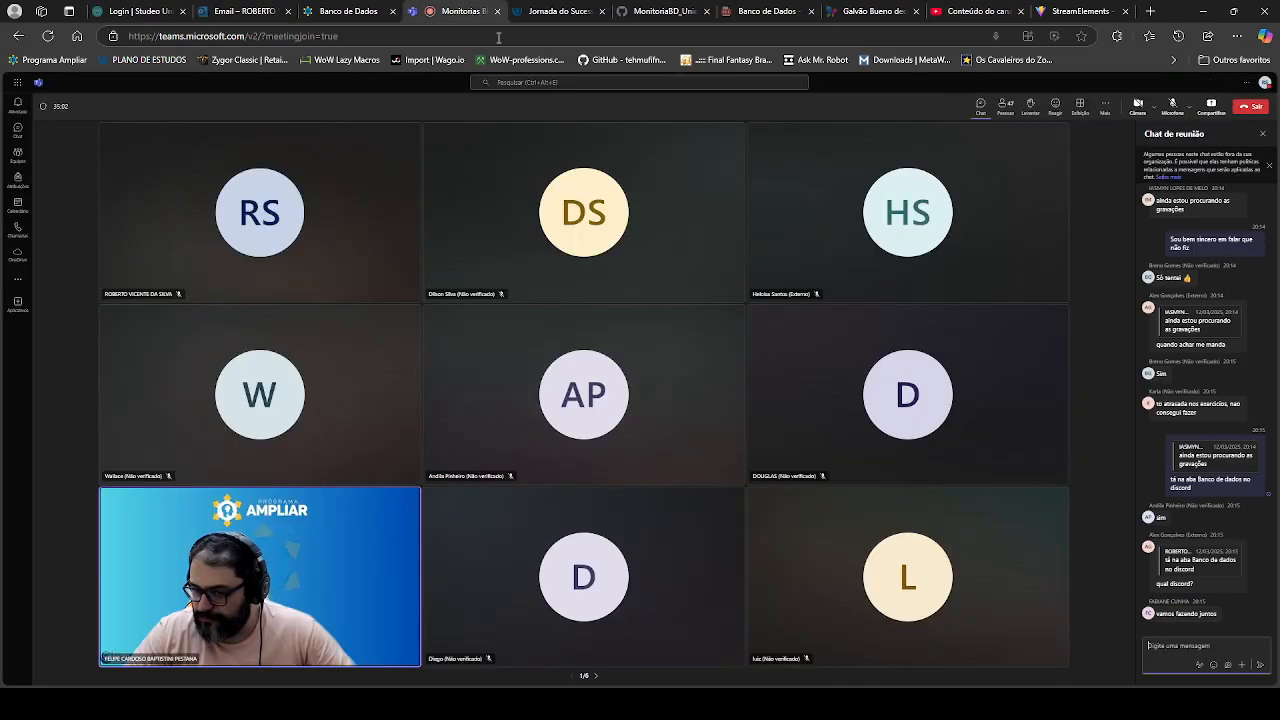
{"action": "left_click", "coordinate": [1173, 676]}
{"action": "type", "text": "https://youtu.be/WbsD_sjSZ2Q"}
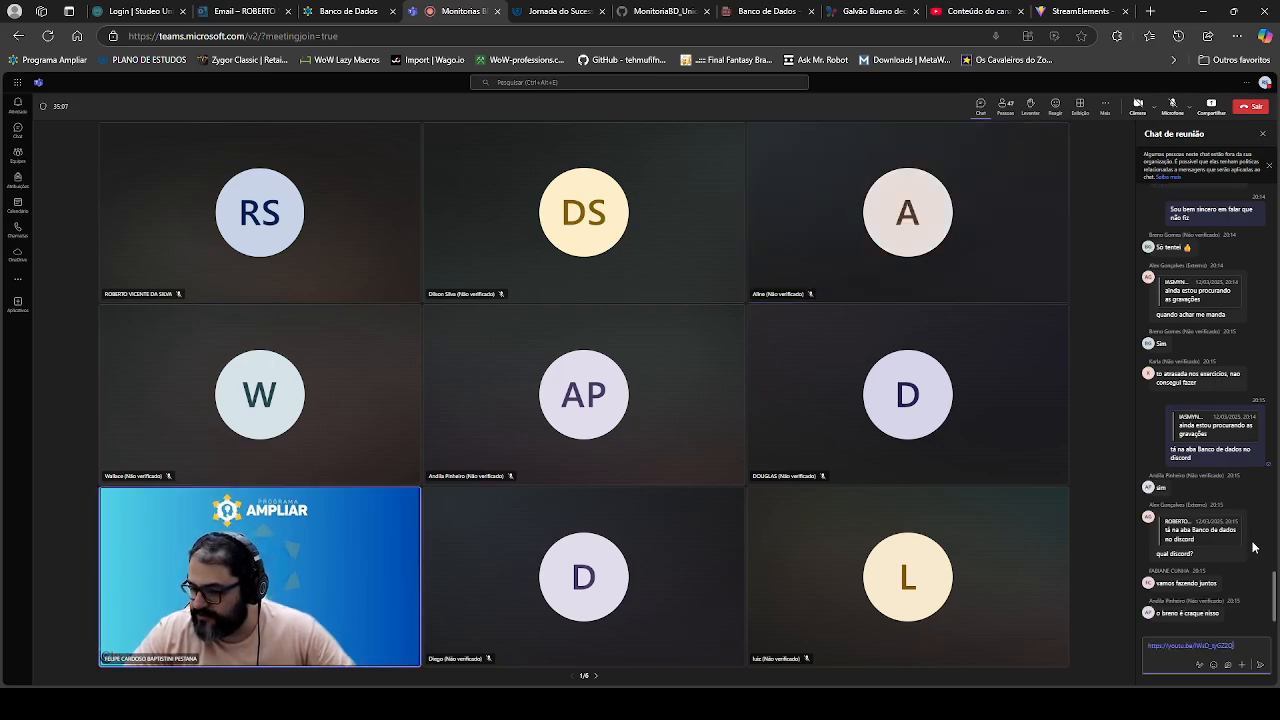
{"action": "key", "text": "ctrl+a"}
{"action": "key", "text": "Left"}
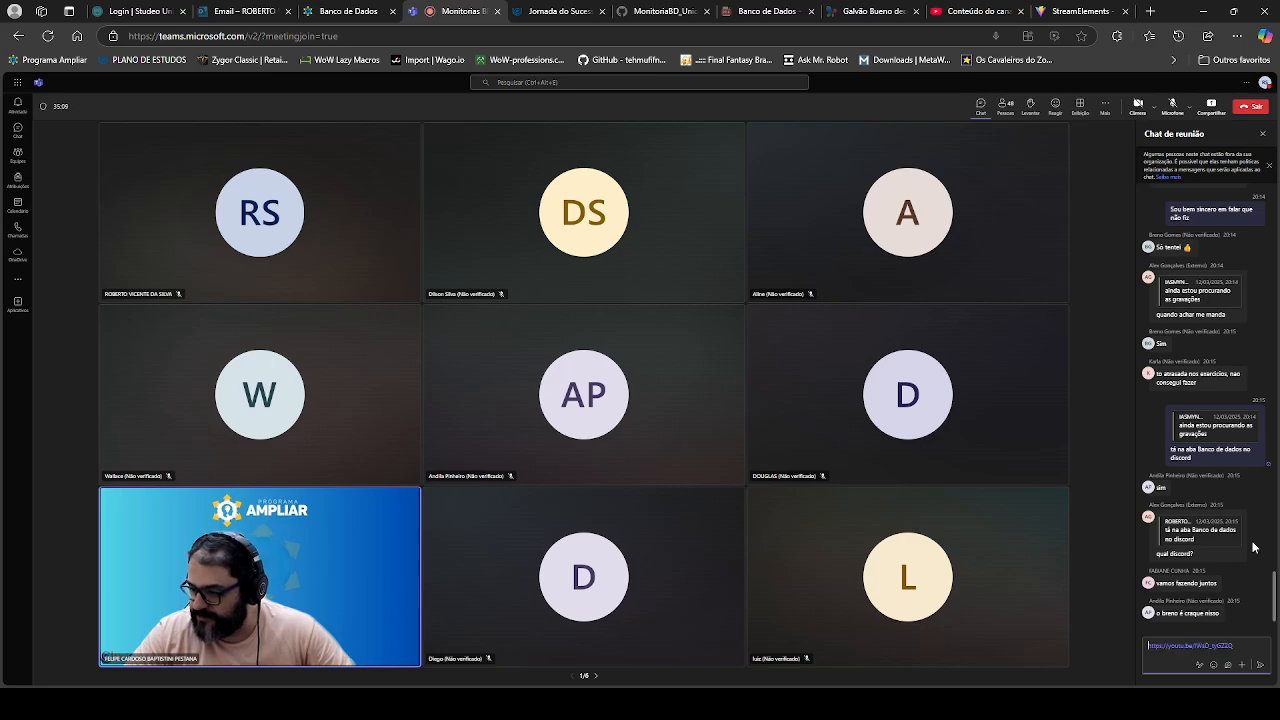
{"action": "type", "text": "Aul"}
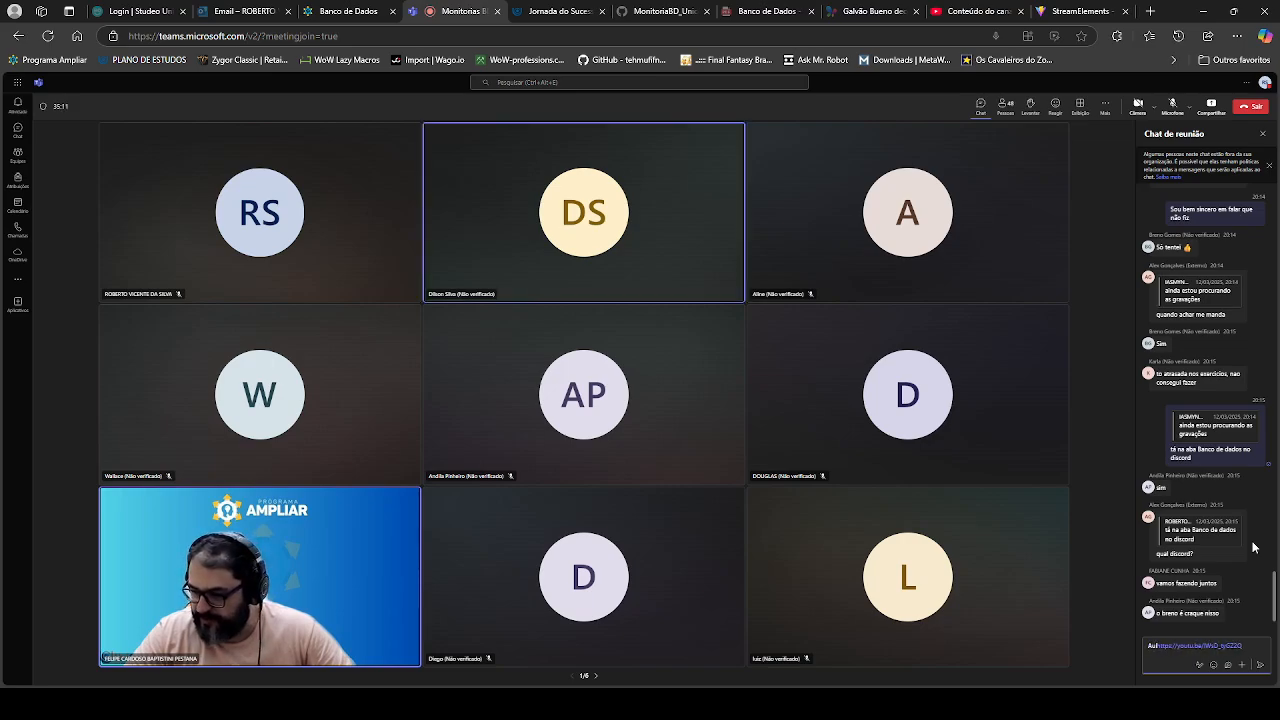
{"action": "type", "text": "a da"}
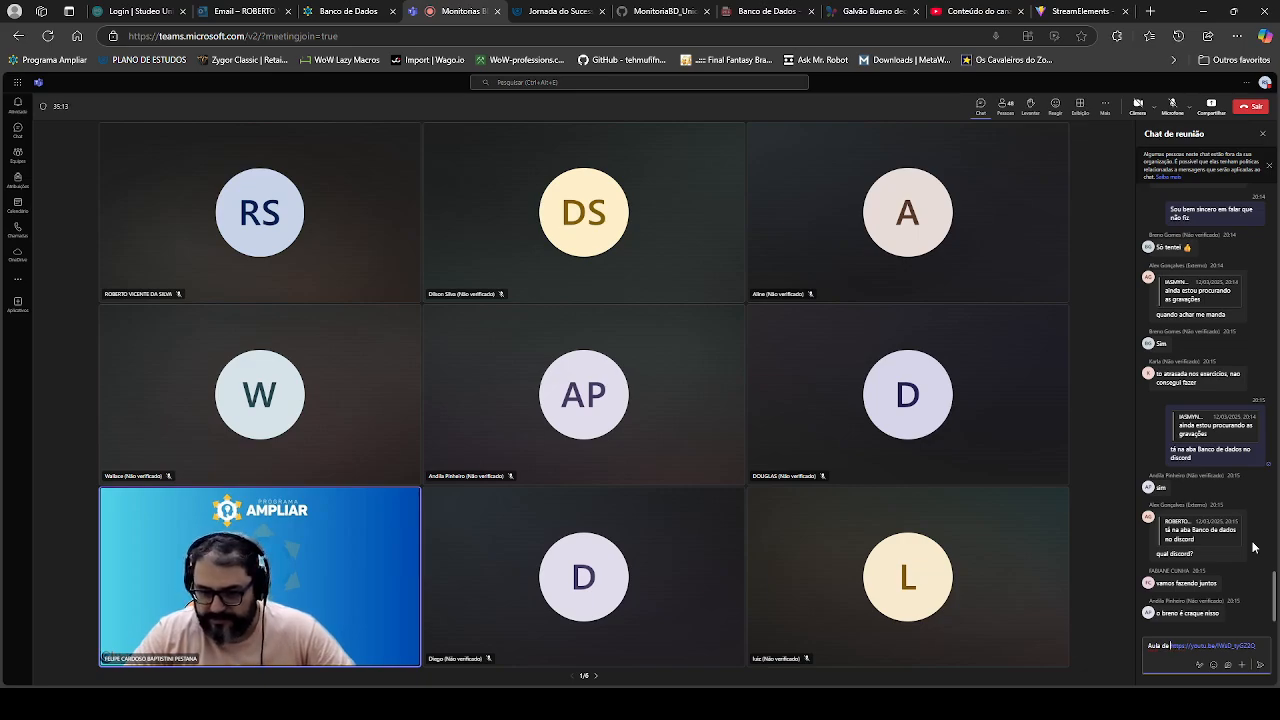
{"action": "type", "text": " 10-03"}
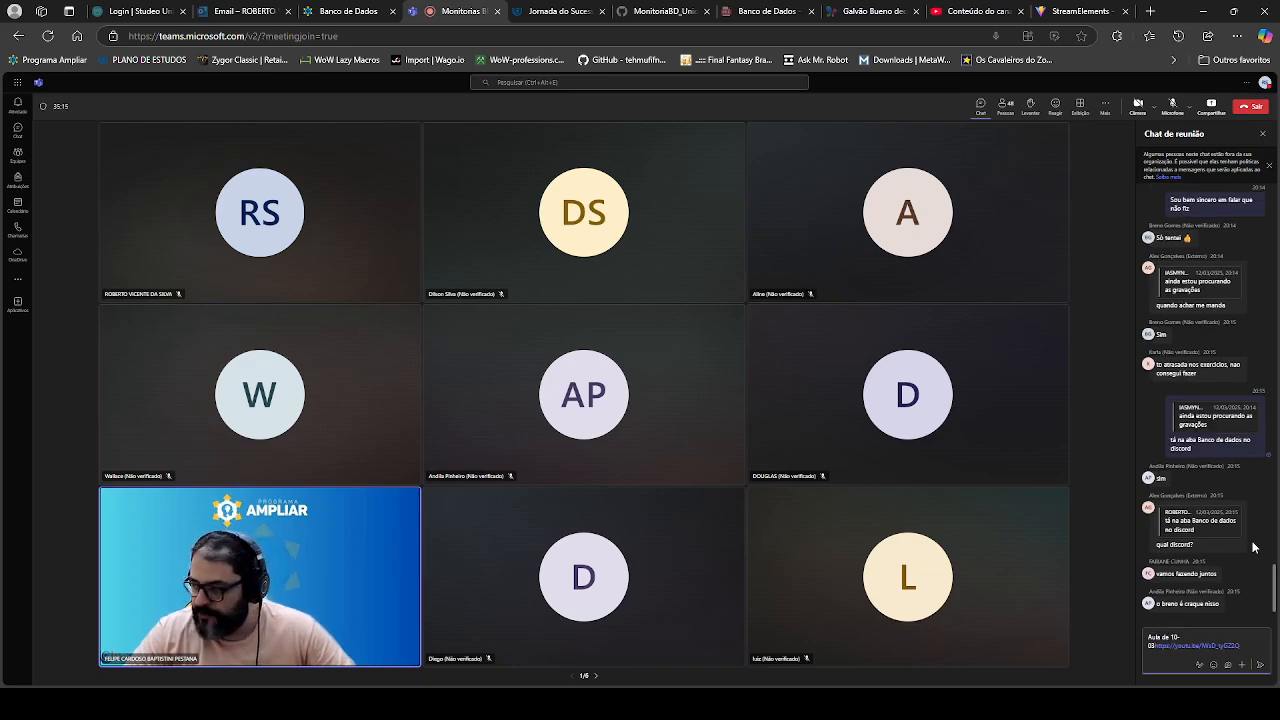
{"action": "key", "text": "Return"}
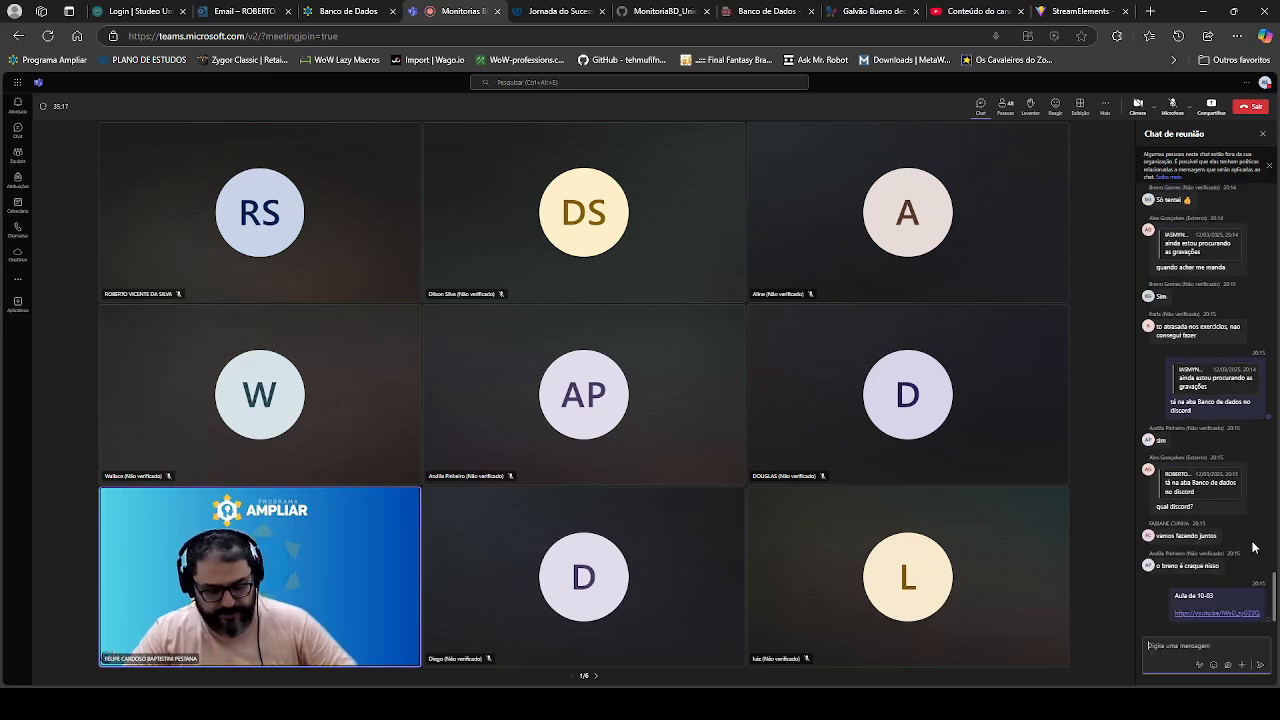
Step: Switch to YouTube Studio and copy the shareable link of the 06-03 database tutoring video
{"action": "left_click", "coordinate": [975, 11]}
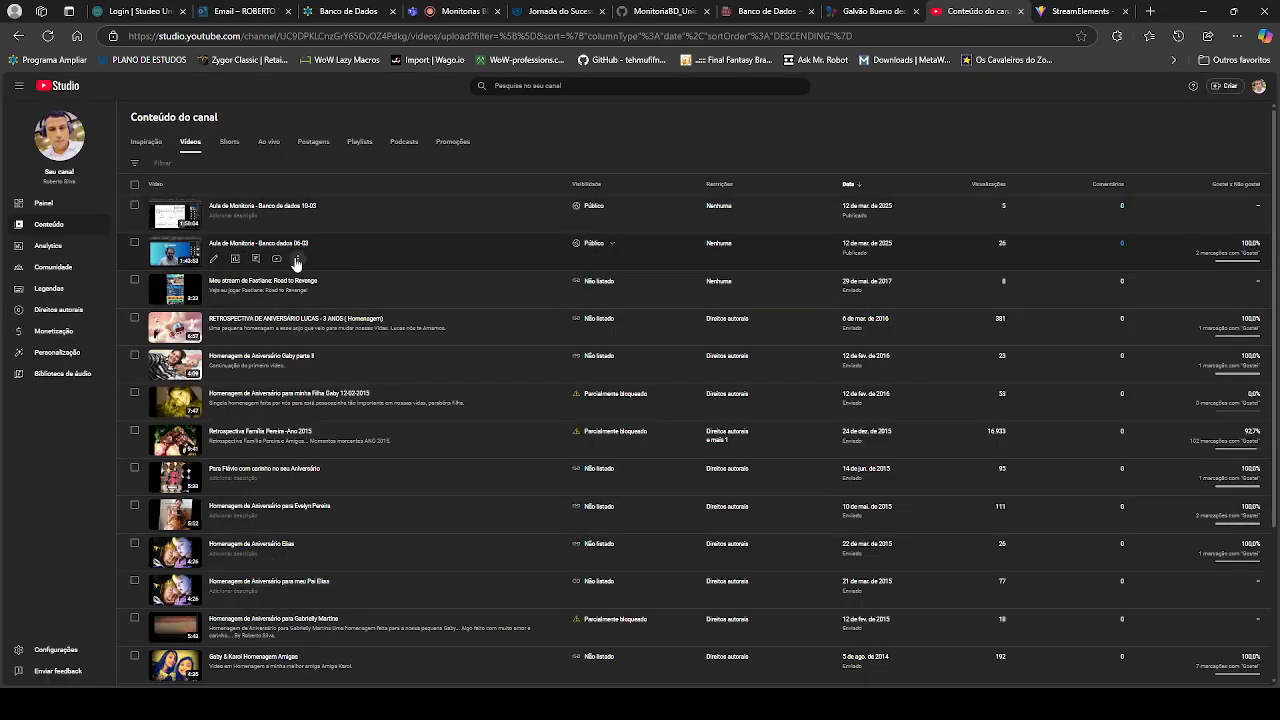
{"action": "left_click", "coordinate": [296, 259]}
{"action": "left_click", "coordinate": [288, 272]}
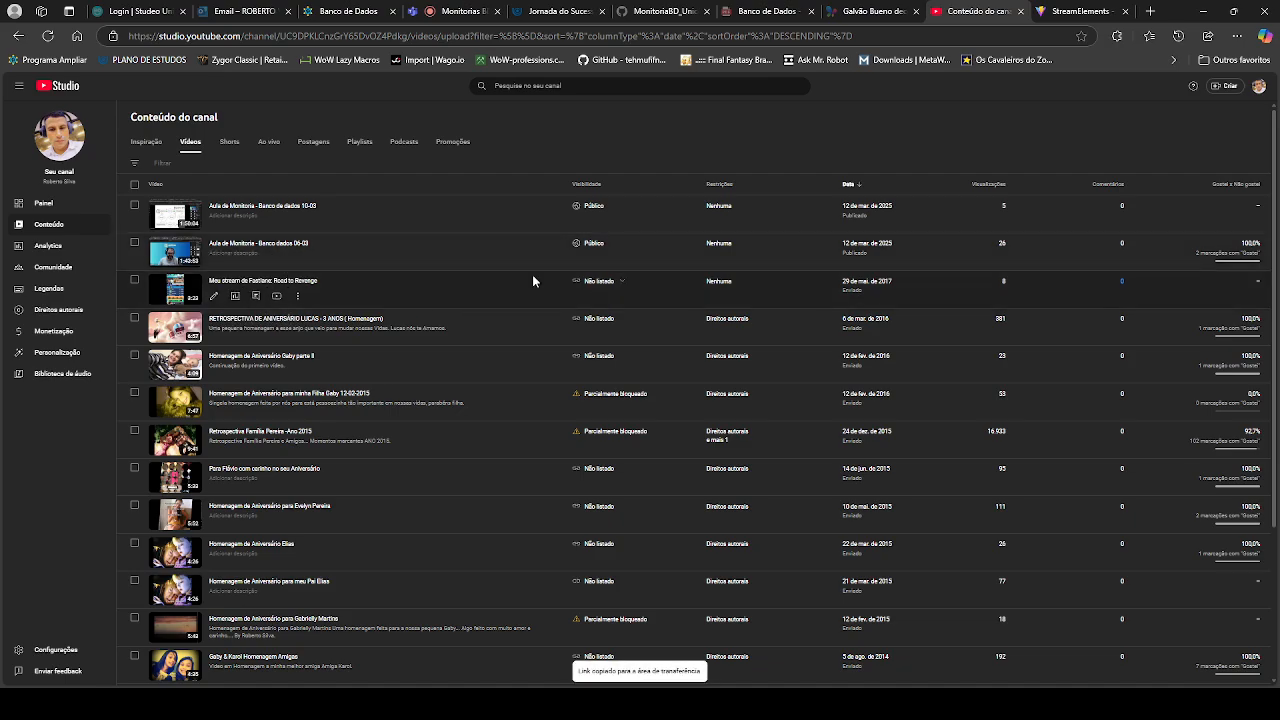
Step: Send "aula de 06-03" in the Teams meeting chat, followed by the copied YouTube link on a new line
{"action": "left_click", "coordinate": [458, 11]}
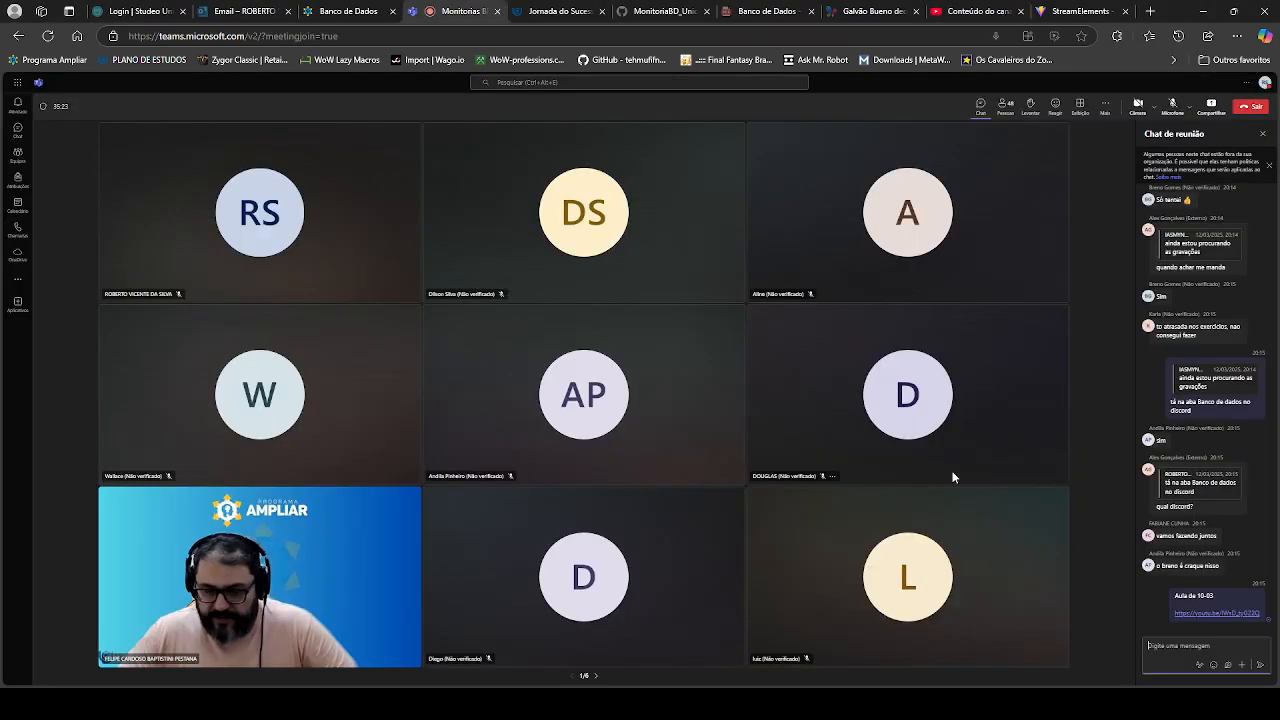
{"action": "type", "text": "aula"}
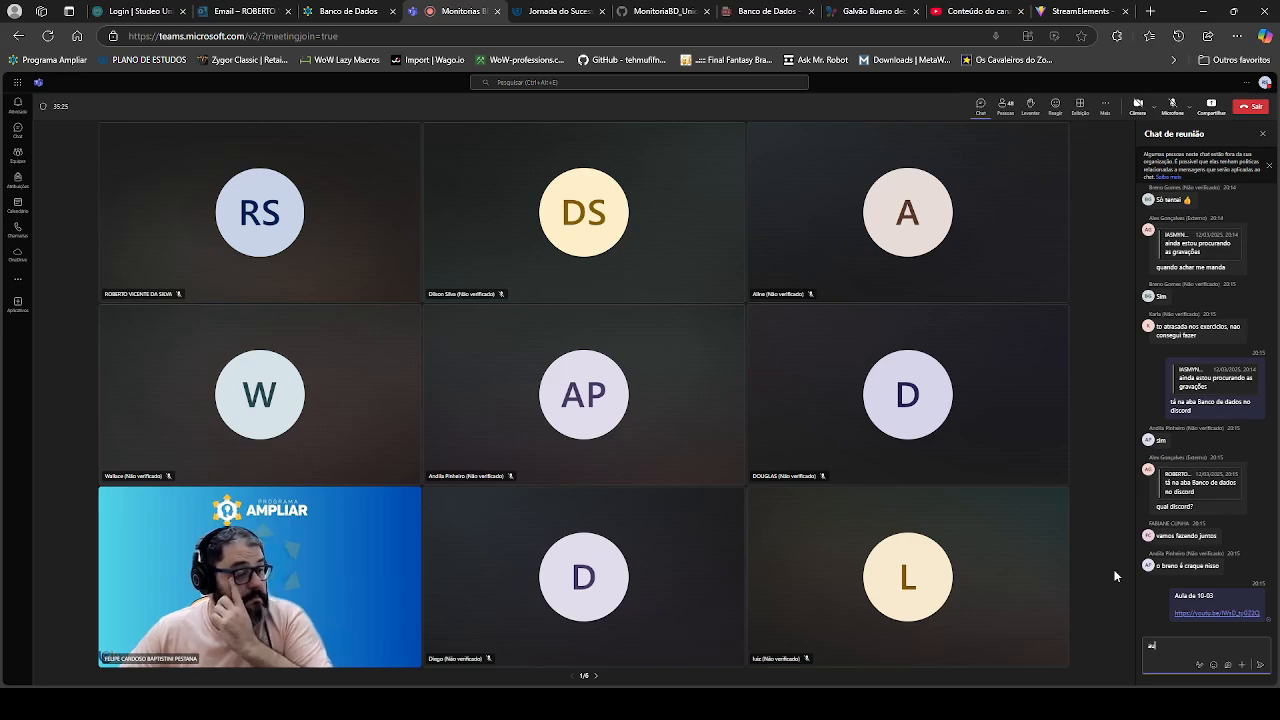
{"action": "type", "text": " de"}
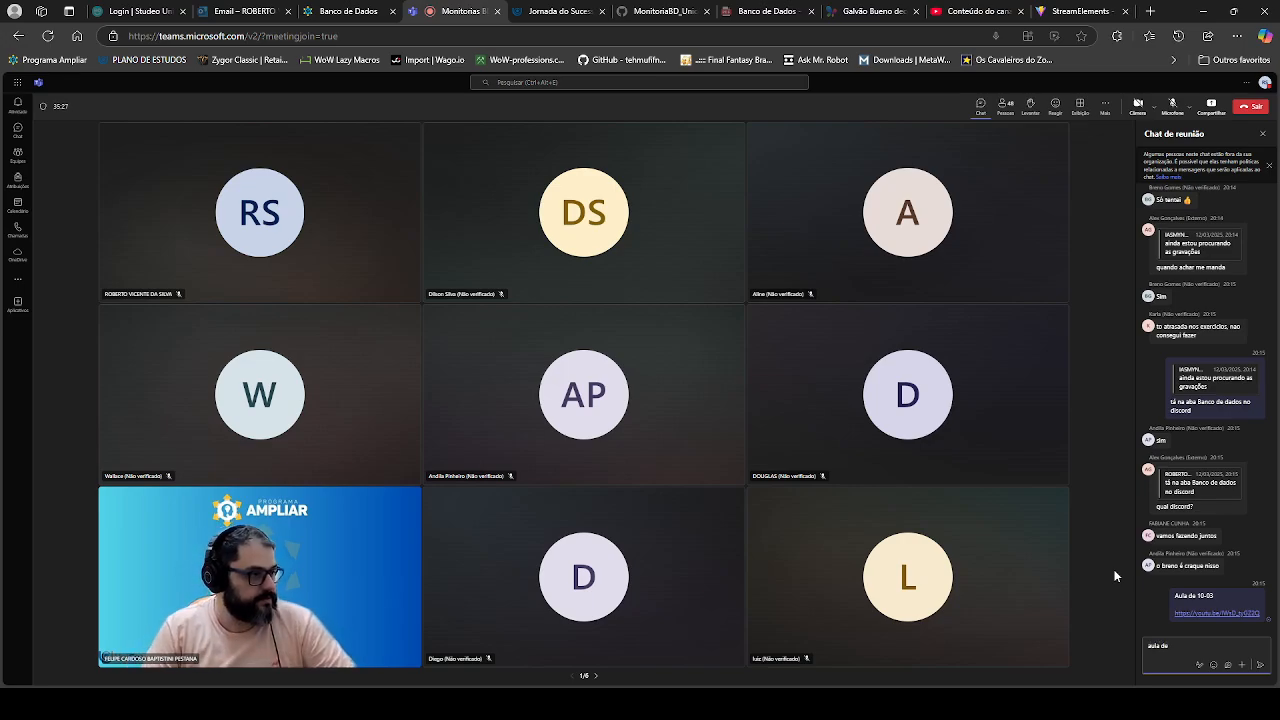
{"action": "type", "text": " 6"}
{"action": "type", "text": " 06-"}
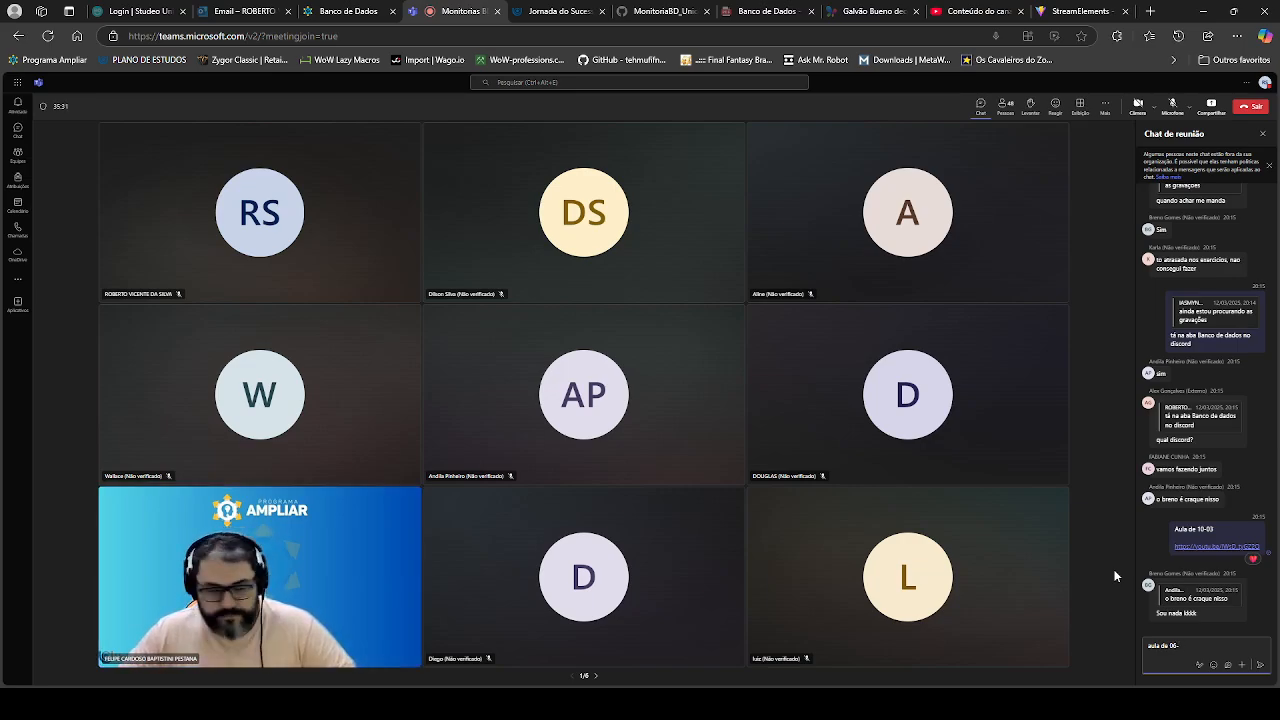
{"action": "type", "text": "03"}
{"action": "key", "text": "shift+Return"}
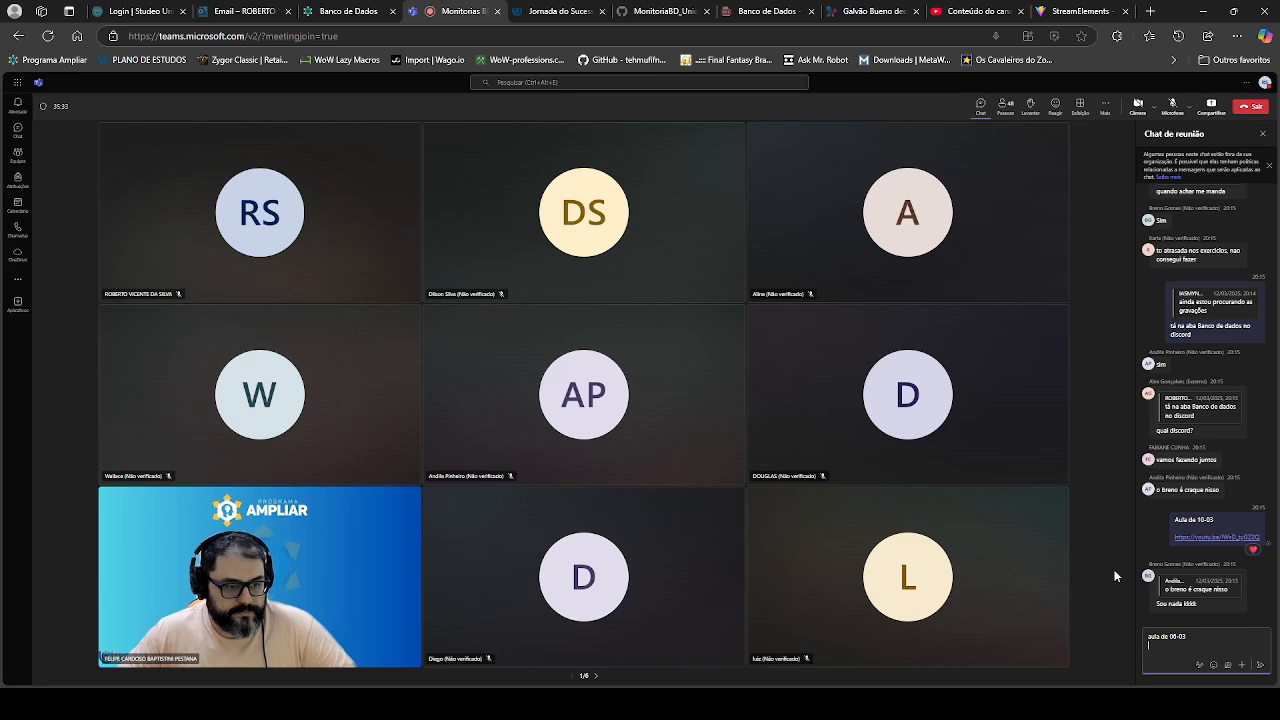
{"action": "type", "text": "https://youtu.be/hR9SYaNwE"}
{"action": "key", "text": "Return"}
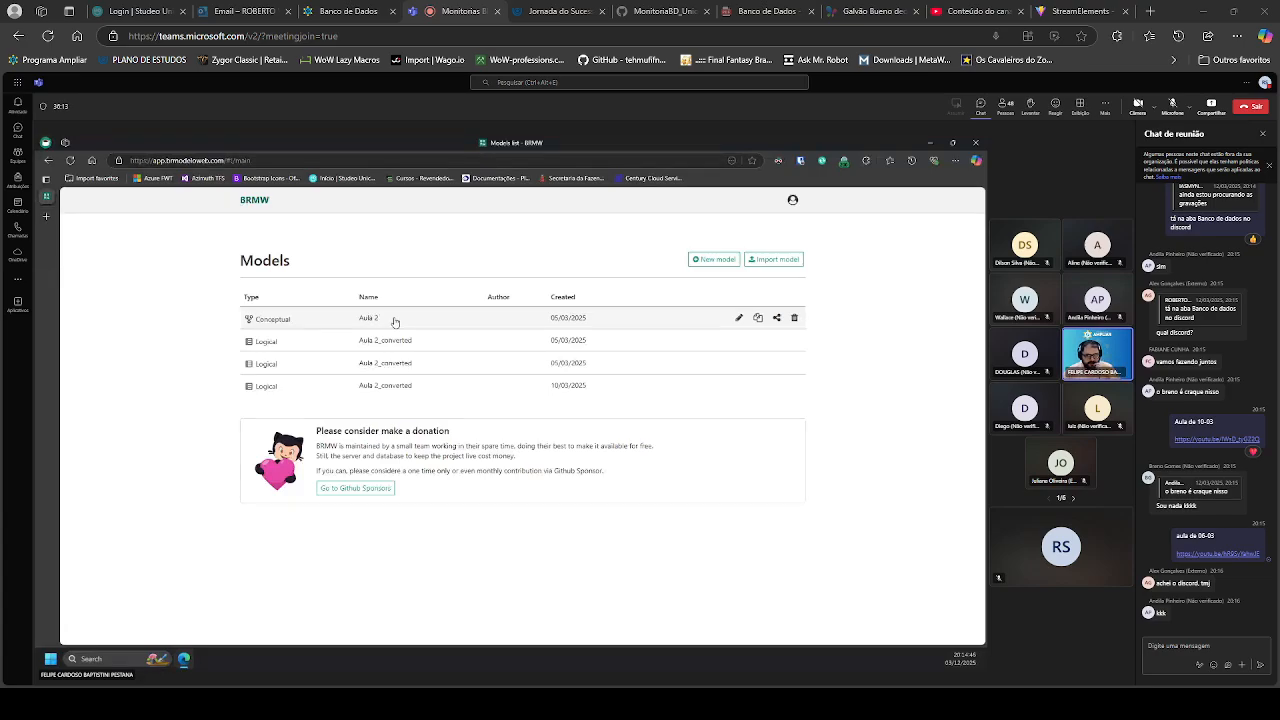
Step: Reply to the chat message "achei o discord, tmj" with "Estava pegando o link do discord"
{"action": "double_click", "coordinate": [1252, 591]}
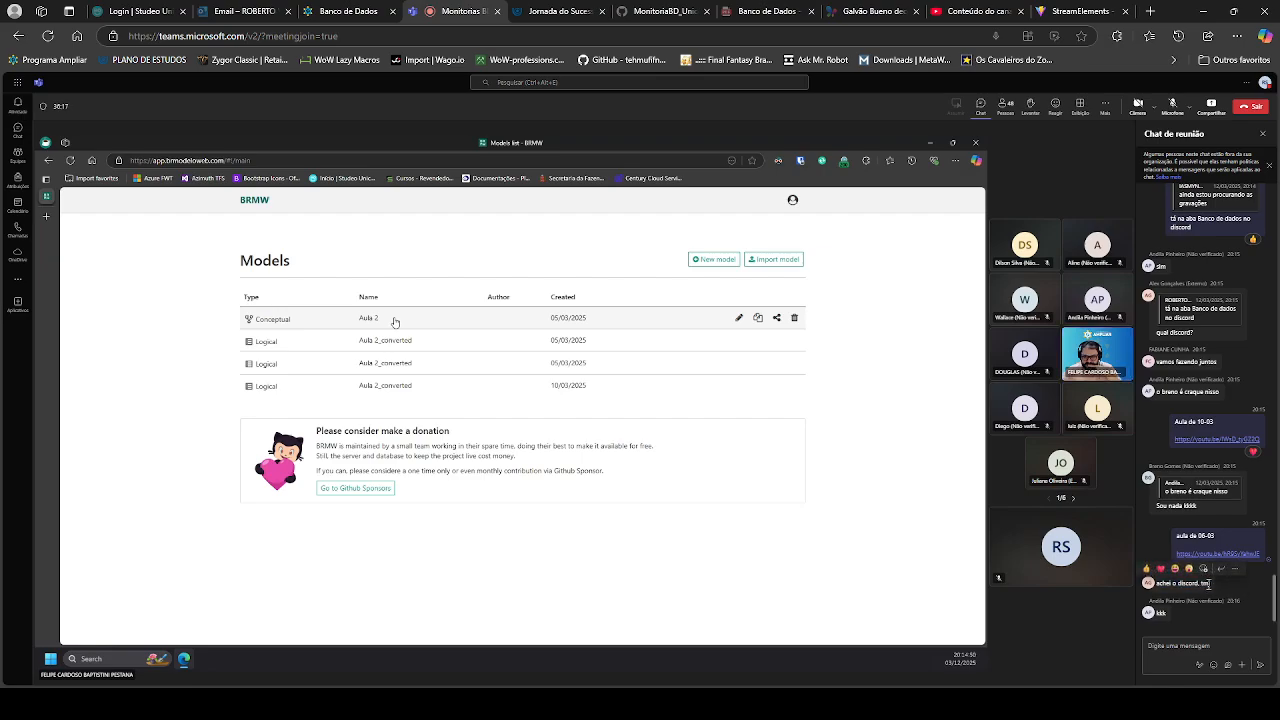
{"action": "left_click", "coordinate": [1221, 579]}
{"action": "left_click", "coordinate": [1221, 569]}
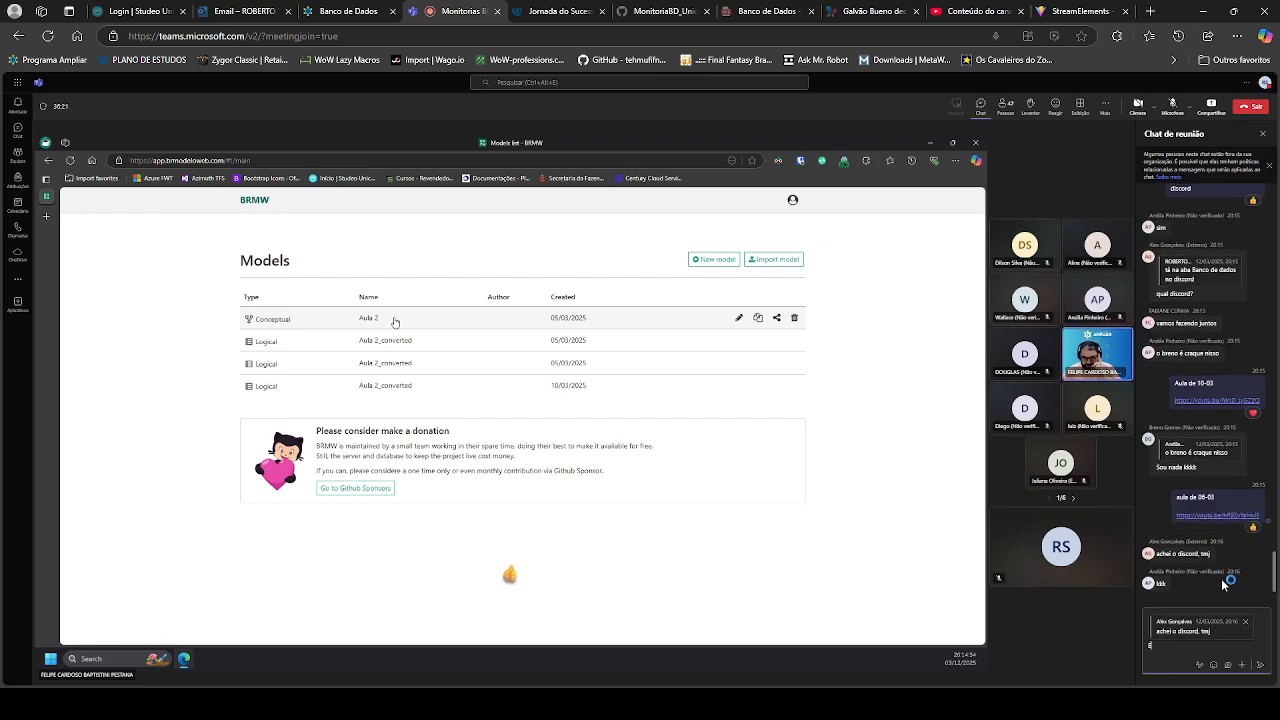
{"action": "type", "text": "Estava"}
{"action": "type", "text": " peq"}
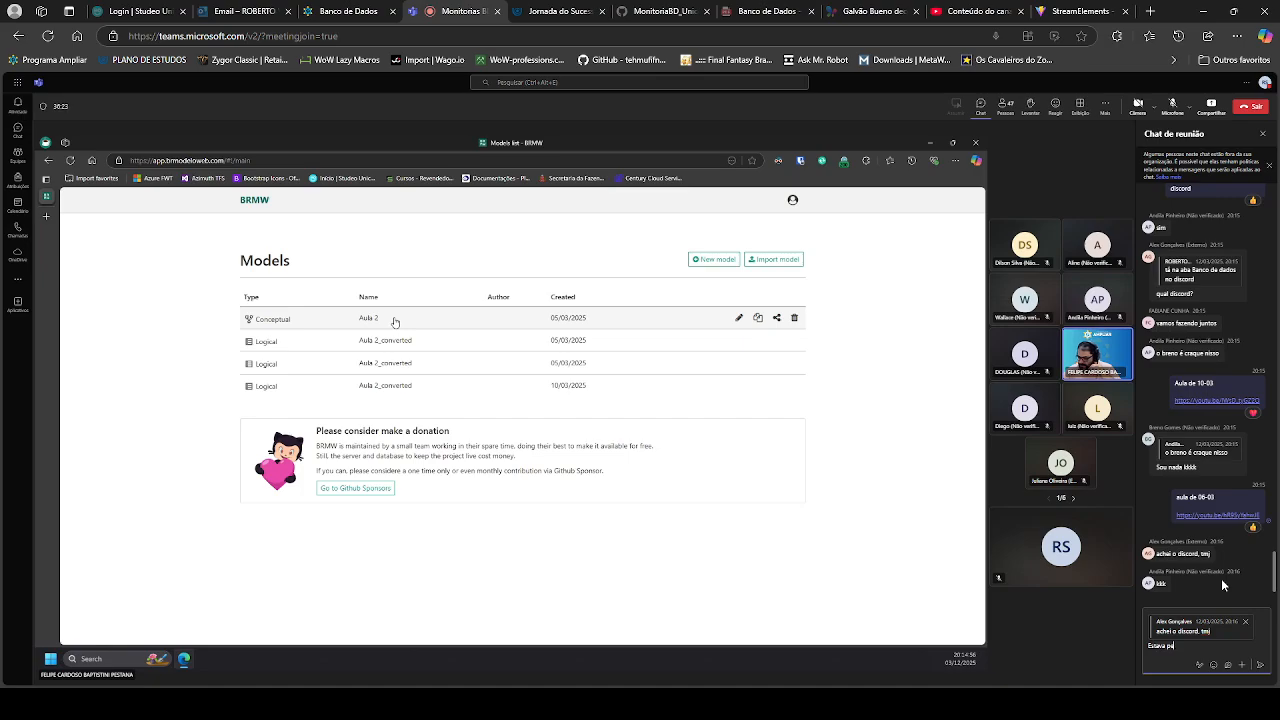
{"action": "type", "text": "andop"}
{"action": "key", "text": "BackSpace"}
{"action": "type", "text": "o link"}
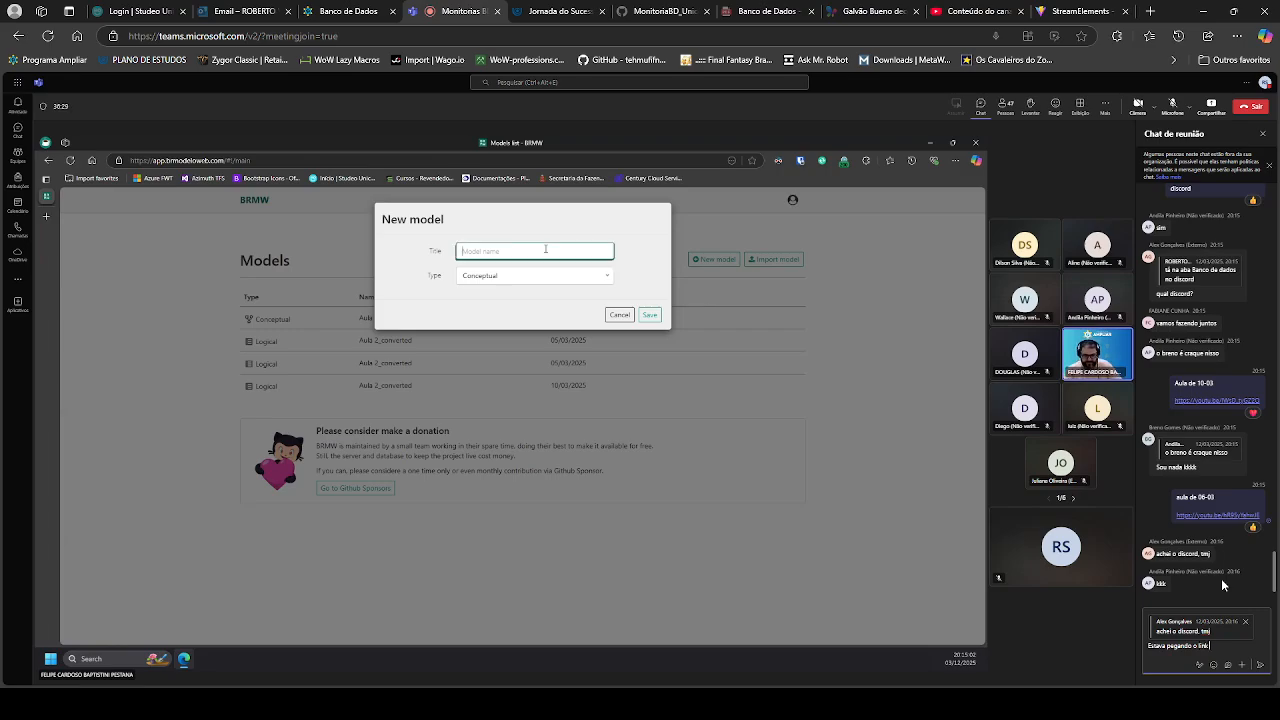
{"action": "type", "text": " do discord"}
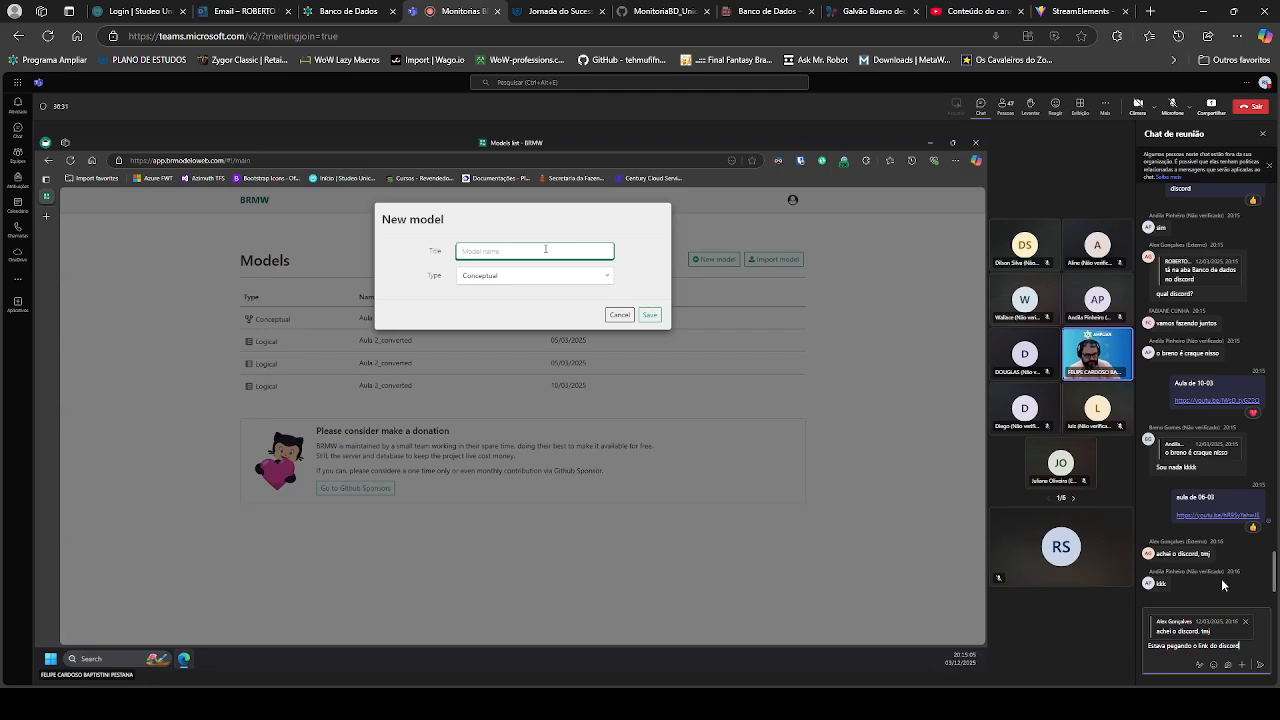
{"action": "key", "text": "Return"}
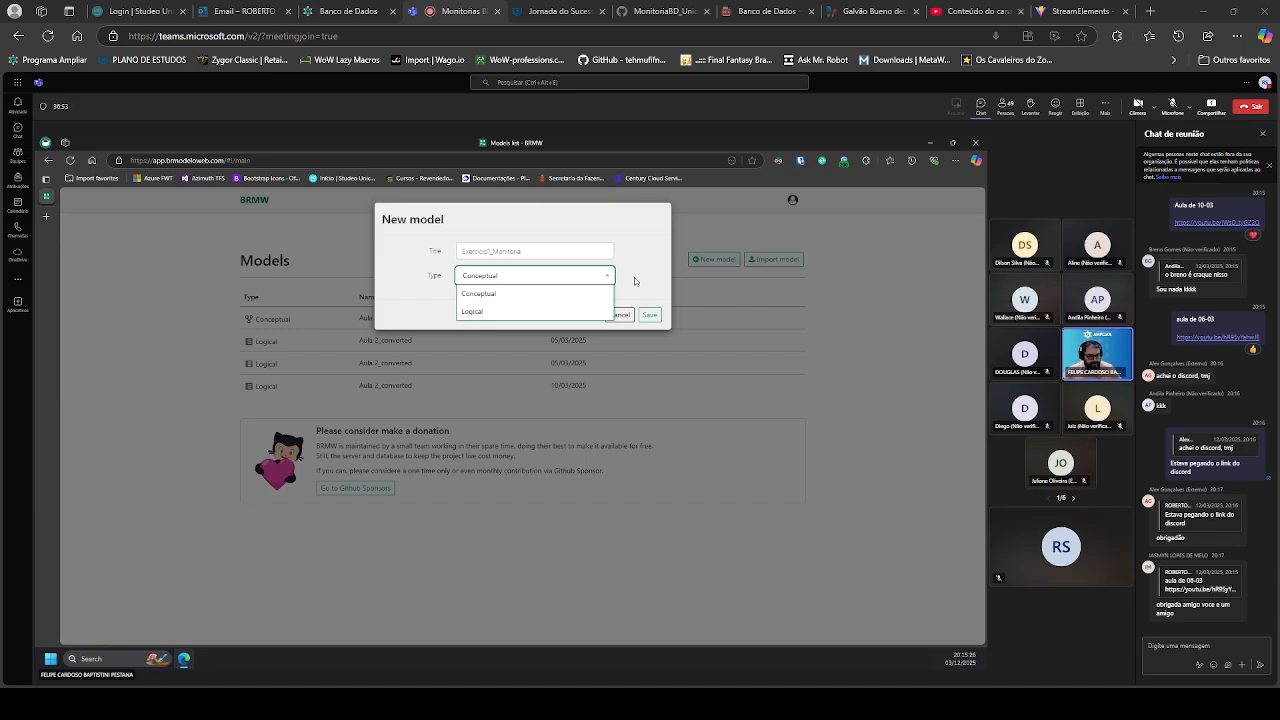
Step: Send the message "Lógico" in the meeting chat
{"action": "left_click", "coordinate": [1218, 647]}
{"action": "type", "text": "qóg"}
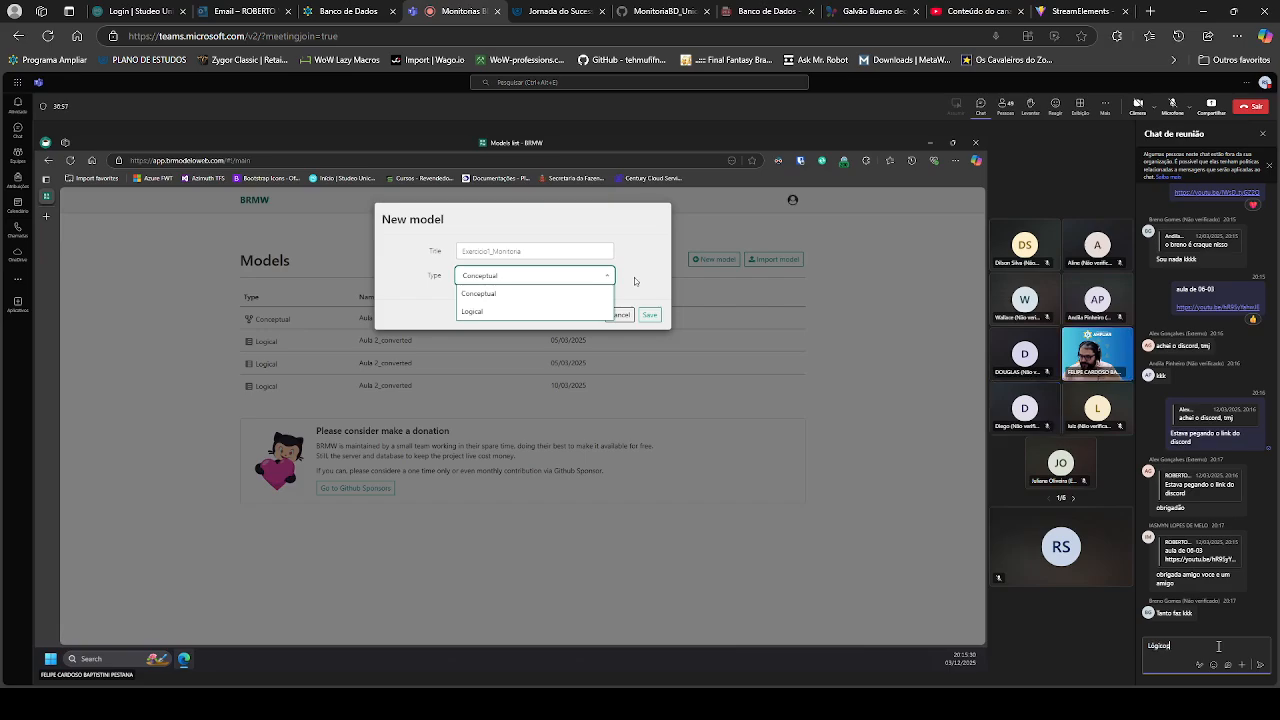
{"action": "type", "text": "ico"}
{"action": "key", "text": "Return"}
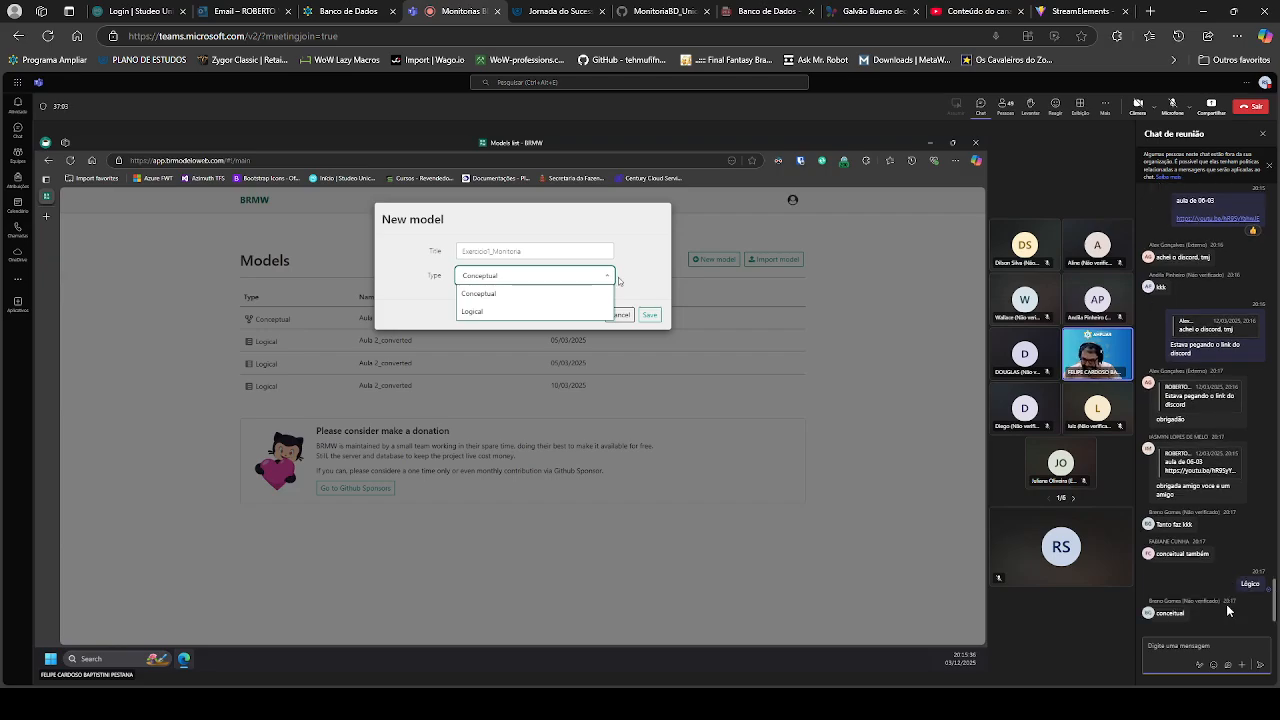
Step: Set the type of the new model Exercicio1_Monitoria to Conceptual and save it
{"action": "left_click", "coordinate": [480, 295]}
{"action": "left_click", "coordinate": [651, 315]}
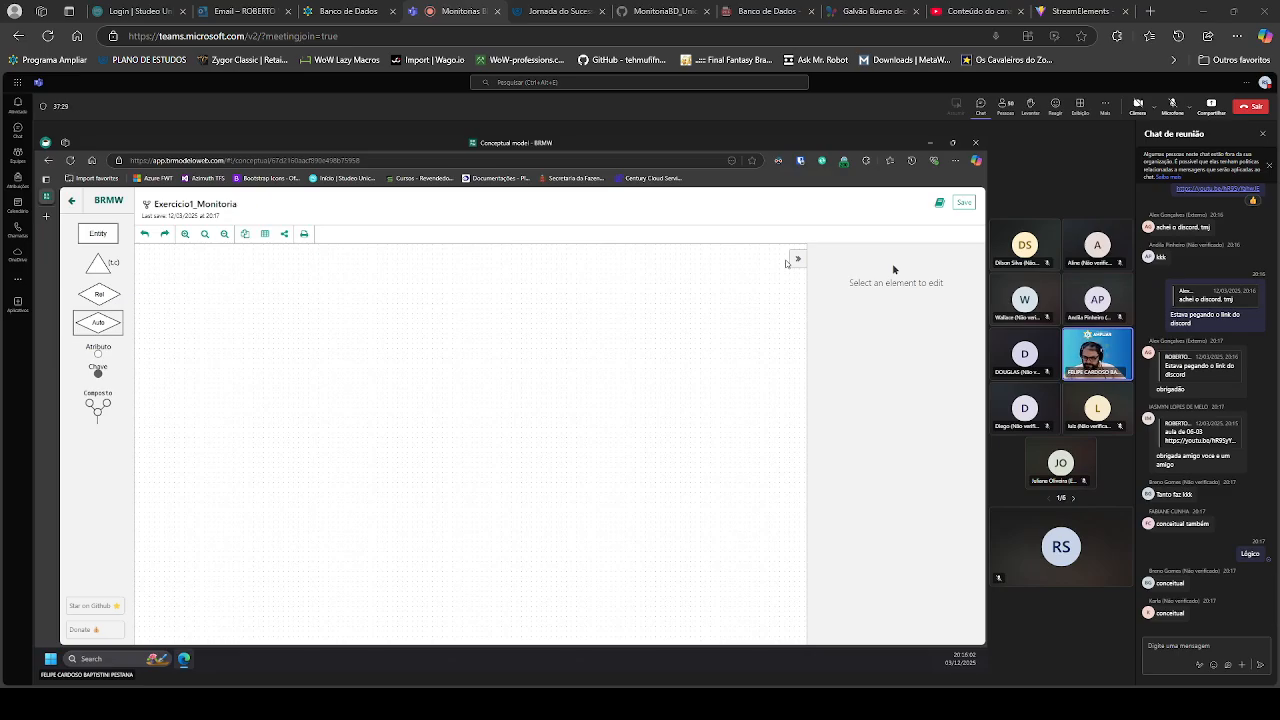
{"action": "left_click", "coordinate": [1203, 641]}
{"action": "type", "text": "Oculto; use o botão copiar"}
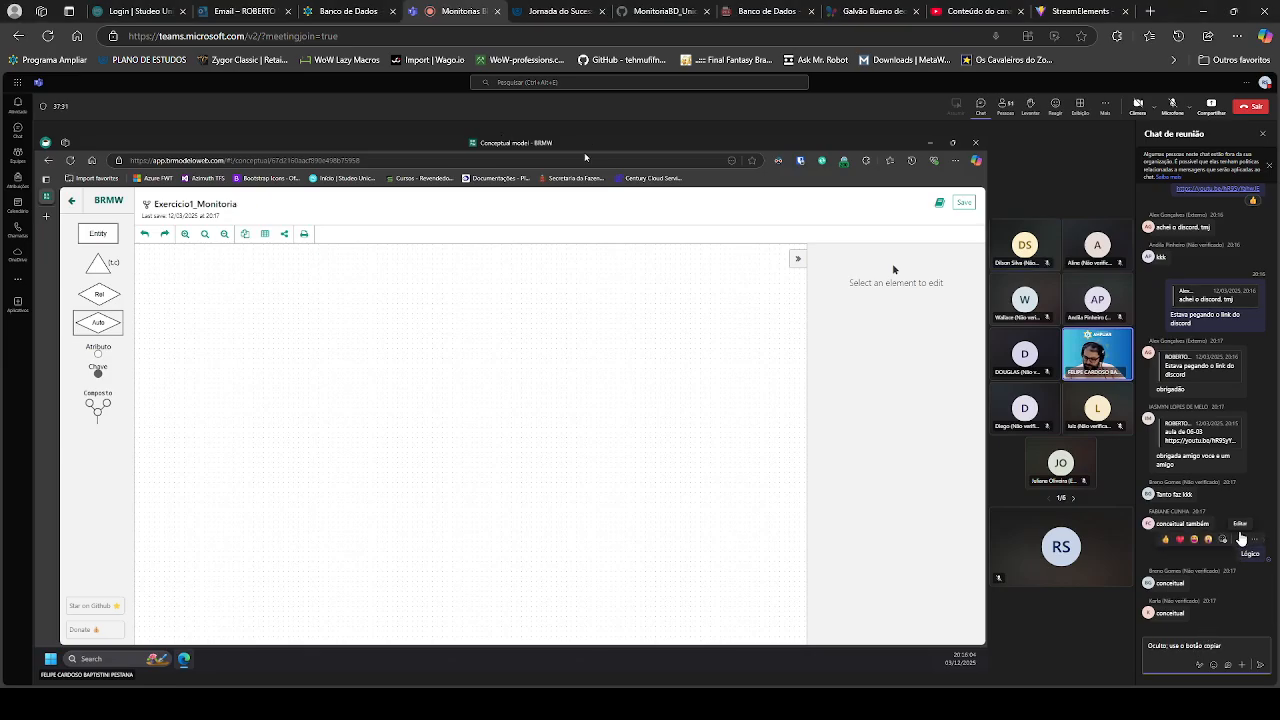
{"action": "key", "text": "BackSpace"}
{"action": "key", "text": "BackSpace"}
{"action": "key", "text": "BackSpace"}
{"action": "key", "text": "BackSpace"}
{"action": "key", "text": "BackSpace"}
{"action": "key", "text": "BackSpace"}
{"action": "key", "text": "BackSpace"}
{"action": "key", "text": "BackSpace"}
{"action": "key", "text": "BackSpace"}
{"action": "key", "text": "BackSpace"}
{"action": "key", "text": "BackSpace"}
{"action": "key", "text": "BackSpace"}
{"action": "key", "text": "BackSpace"}
{"action": "key", "text": "BackSpace"}
{"action": "key", "text": "BackSpace"}
{"action": "key", "text": "BackSpace"}
{"action": "key", "text": "BackSpace"}
{"action": "key", "text": "BackSpace"}
{"action": "key", "text": "BackSpace"}
{"action": "key", "text": "BackSpace"}
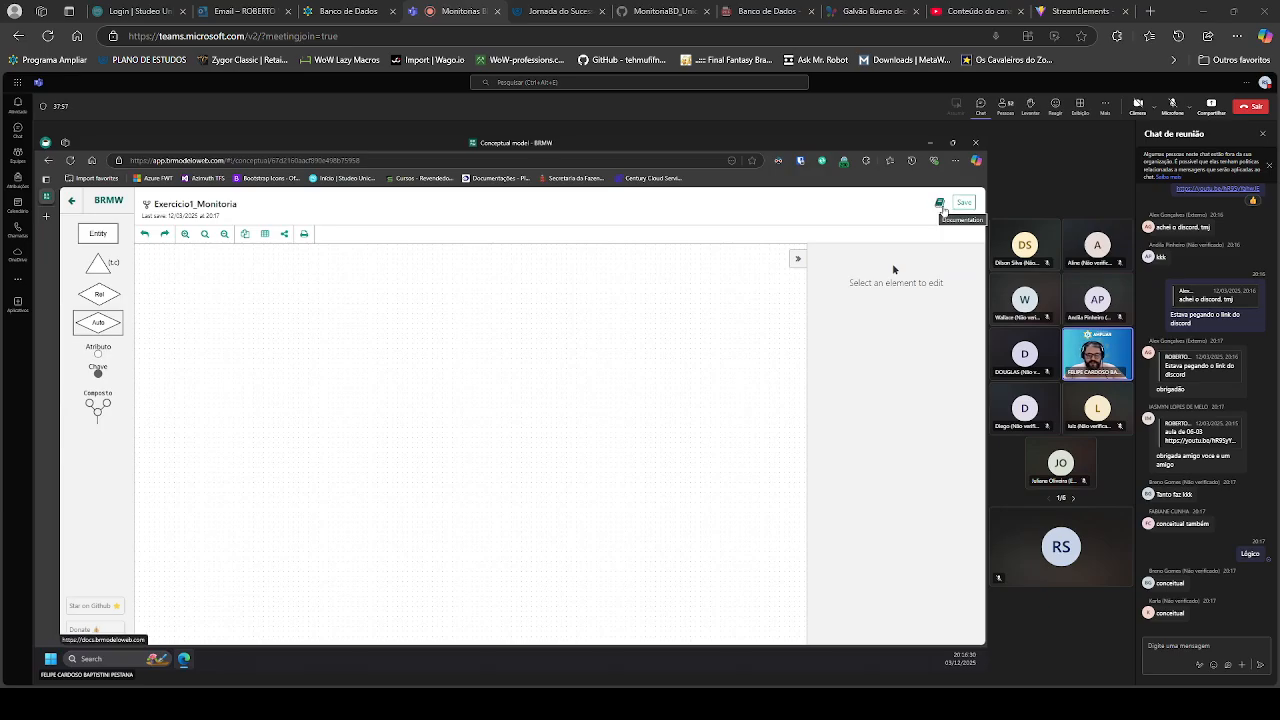
Step: Open the BR Modelo Web documentation and clear the text selection on its welcome page
{"action": "left_click", "coordinate": [941, 205]}
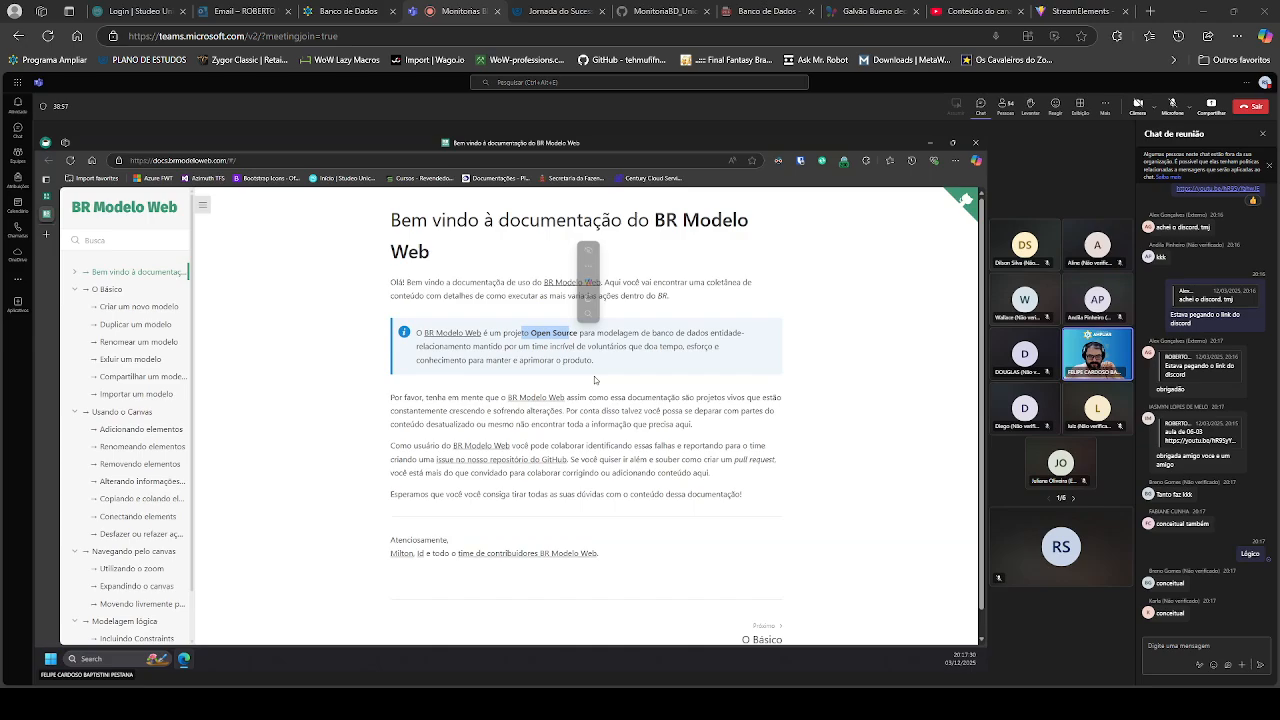
{"action": "left_click", "coordinate": [603, 376]}
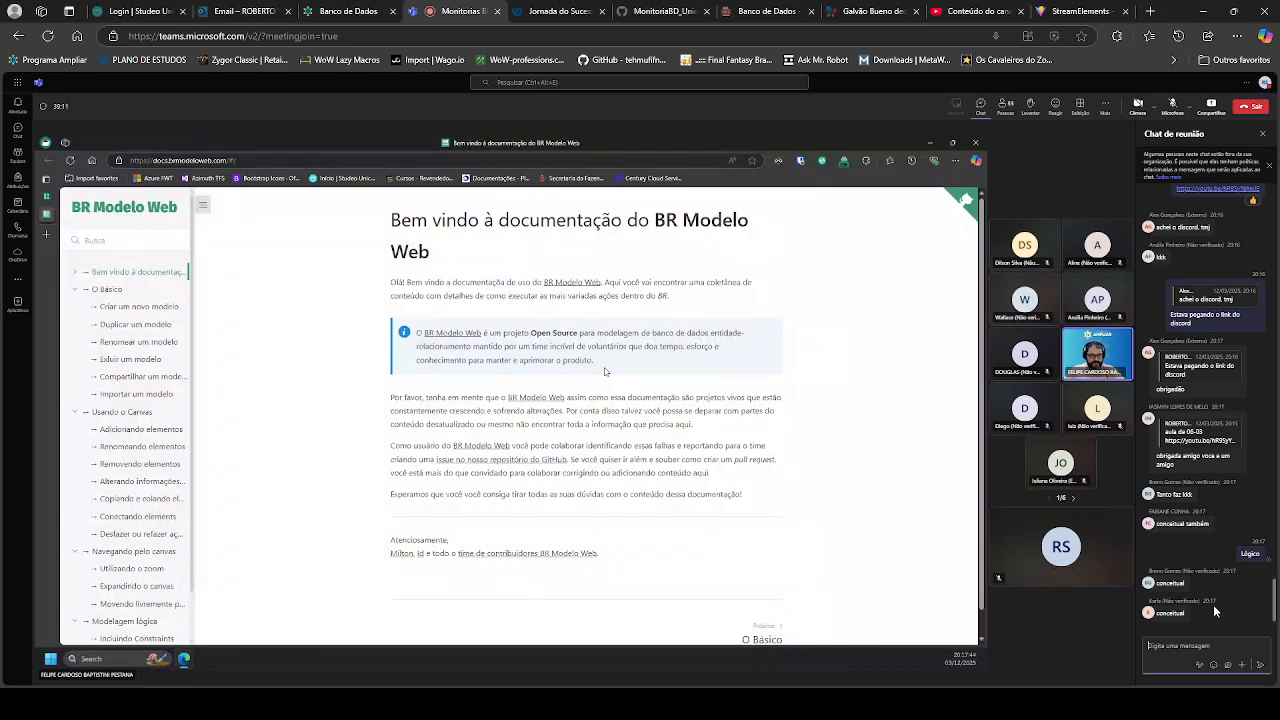
Step: Paste the copied Discord channel link into the meeting chat and send it
{"action": "key", "text": "ctrl+v"}
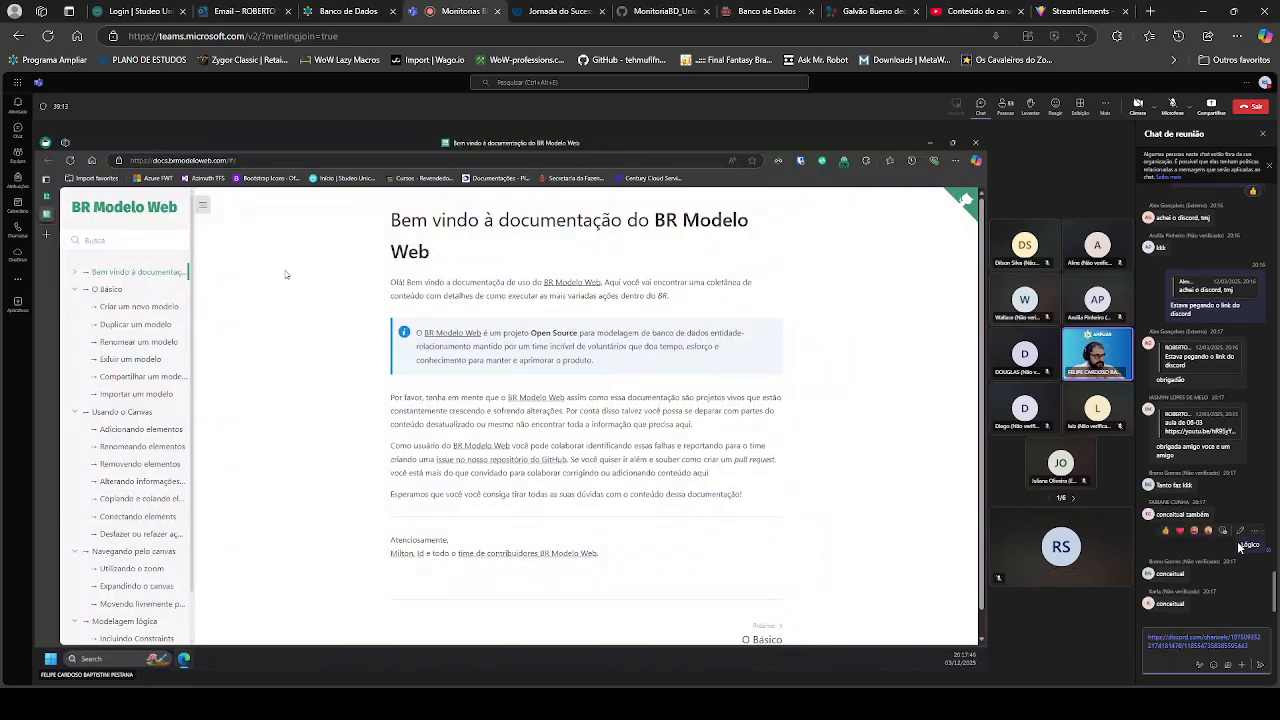
{"action": "key", "text": "Return"}
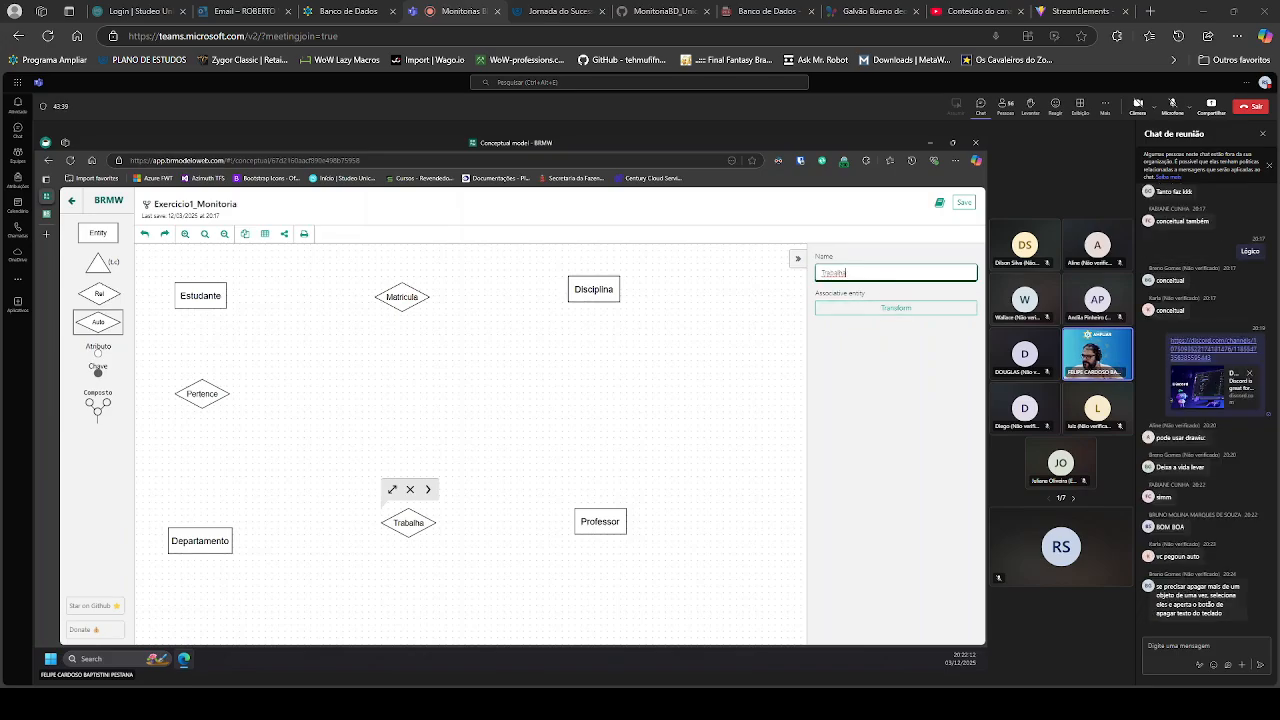
Step: Name the relationship between Disciplina and Professor "Ministra" and place another relationship between Matricula and Trabalha
{"action": "double_click", "coordinate": [891, 271]}
{"action": "type", "text": "Ministra"}
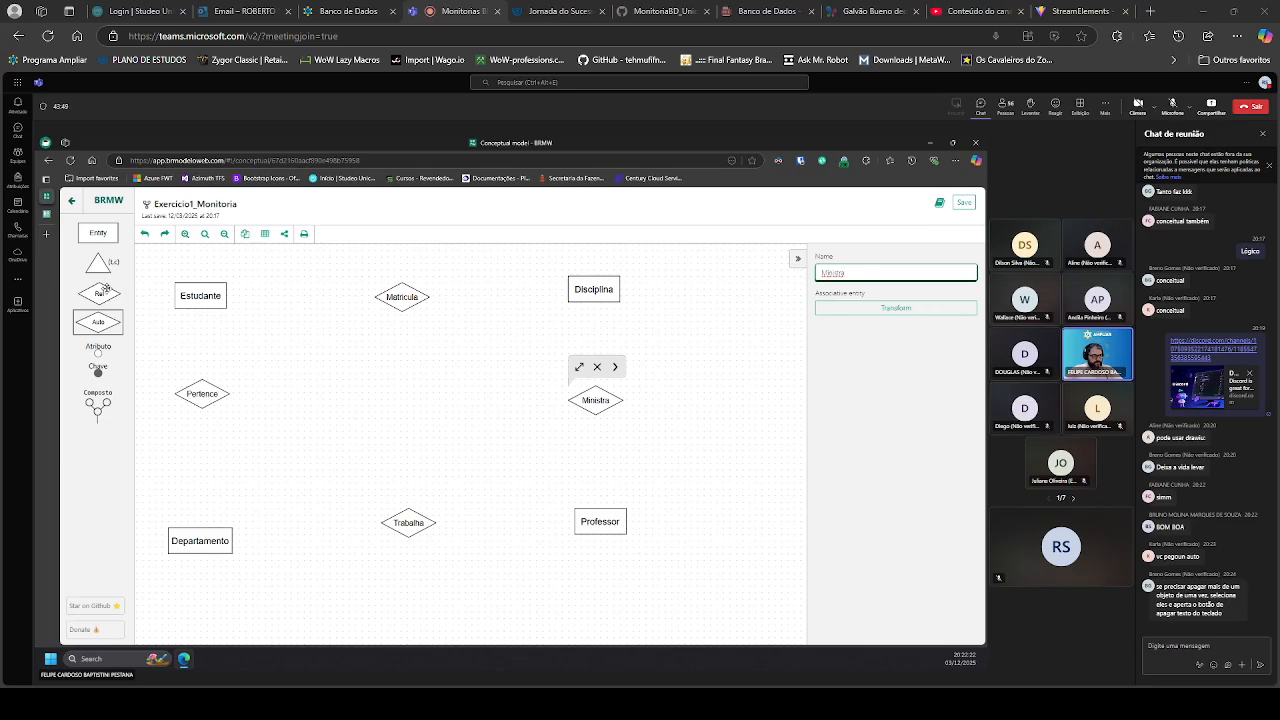
{"action": "left_click_drag", "start_coordinate": [104, 291], "coordinate": [390, 388]}
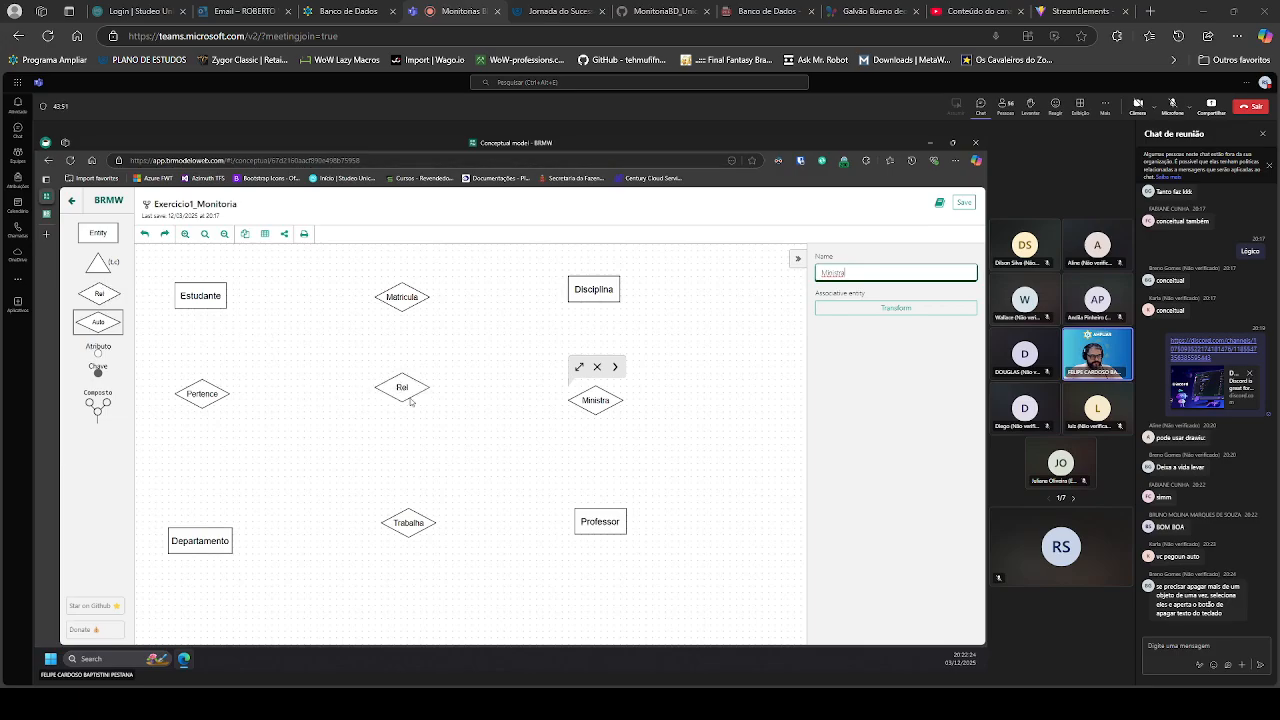
Step: Name the relationship between Matricula and Trabalha "Oferece" and align it level with the Ministra relationship
{"action": "left_click", "coordinate": [404, 390]}
{"action": "left_click", "coordinate": [866, 273]}
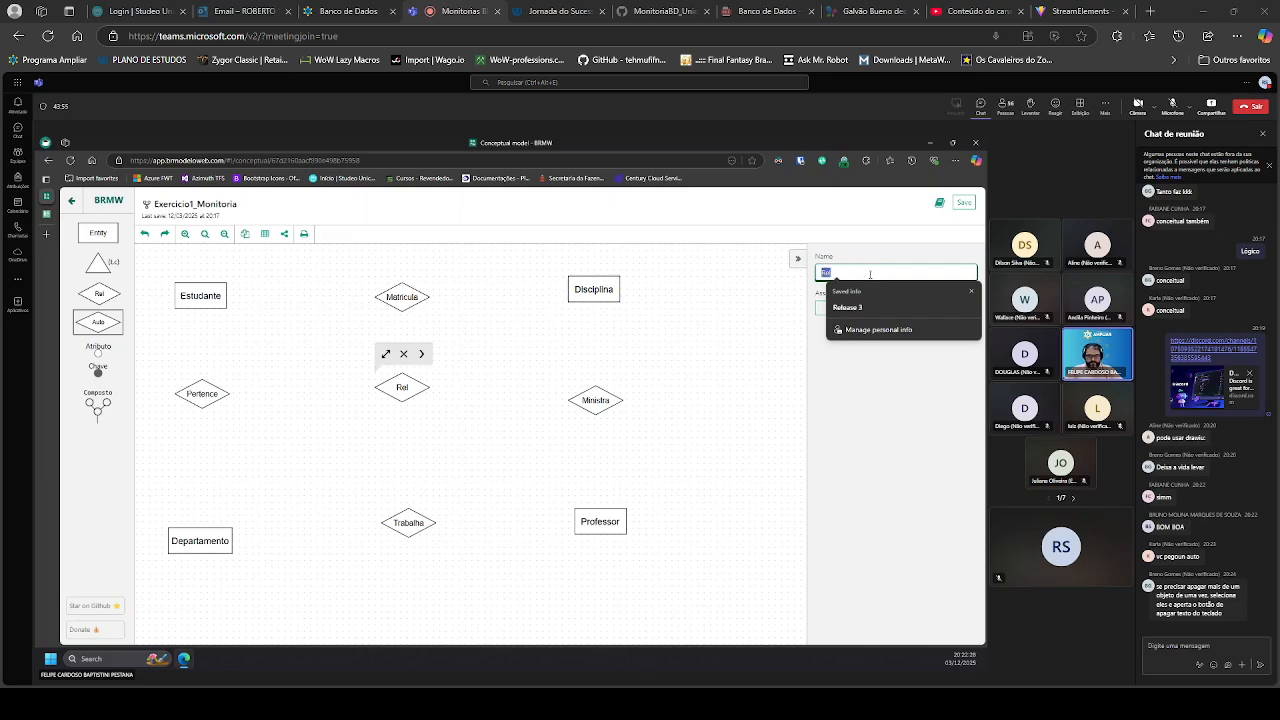
{"action": "key", "text": "Escape"}
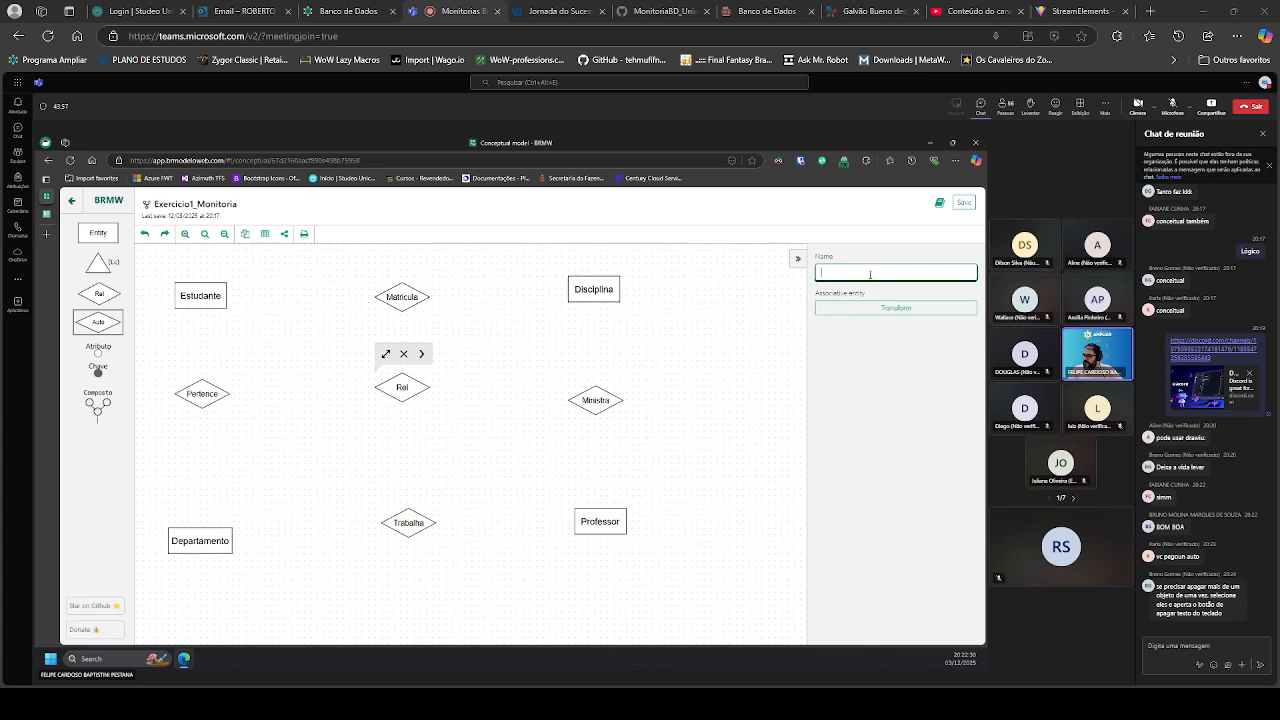
{"action": "type", "text": "Oferece"}
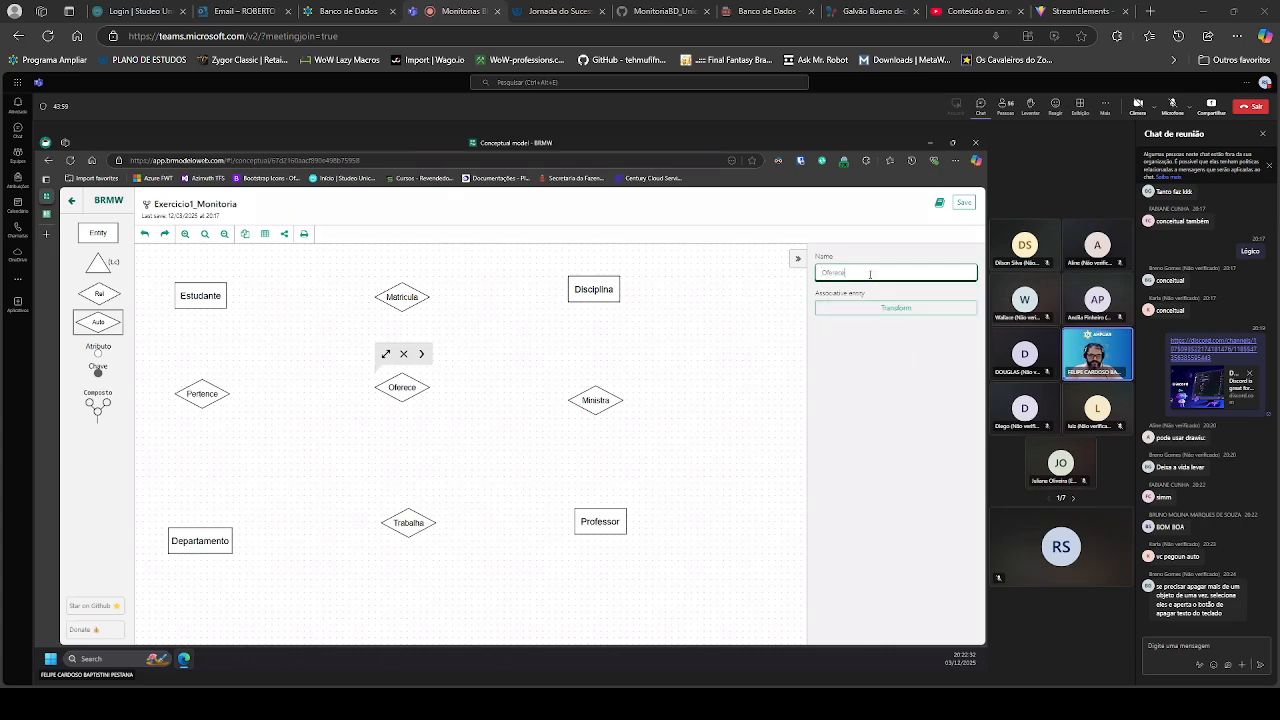
{"action": "key", "text": "Tab"}
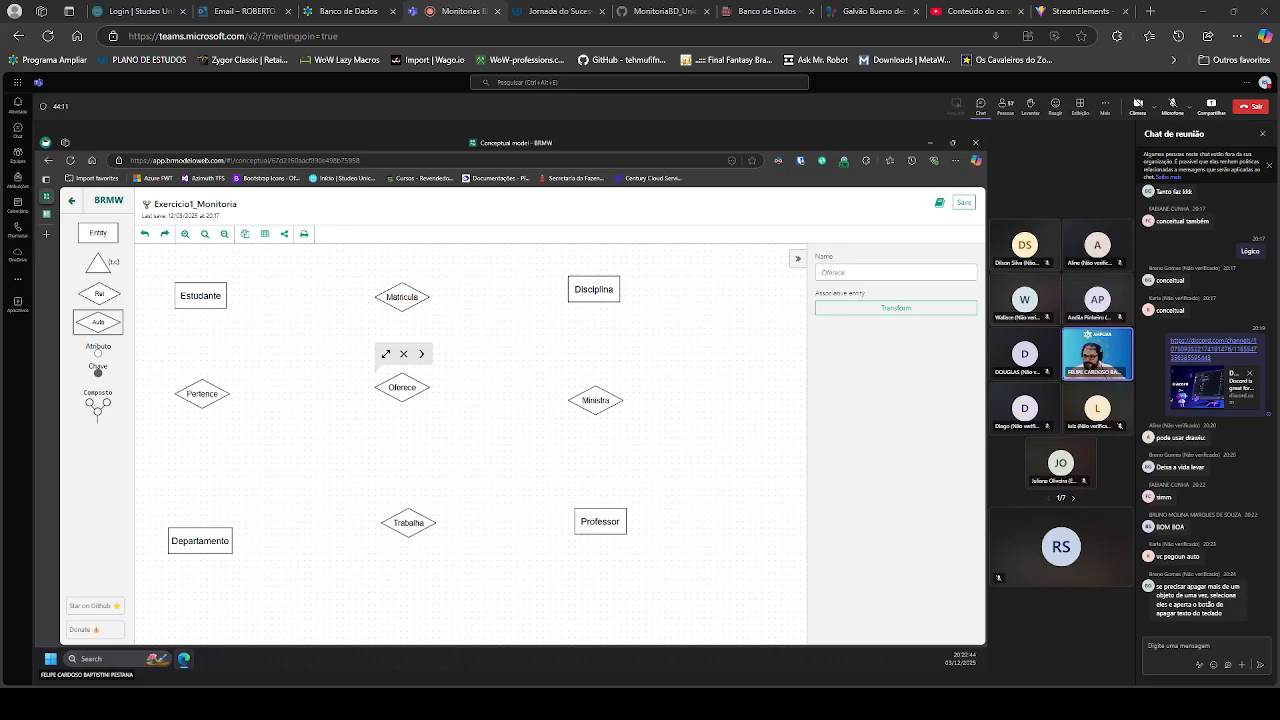
{"action": "left_click", "coordinate": [554, 460]}
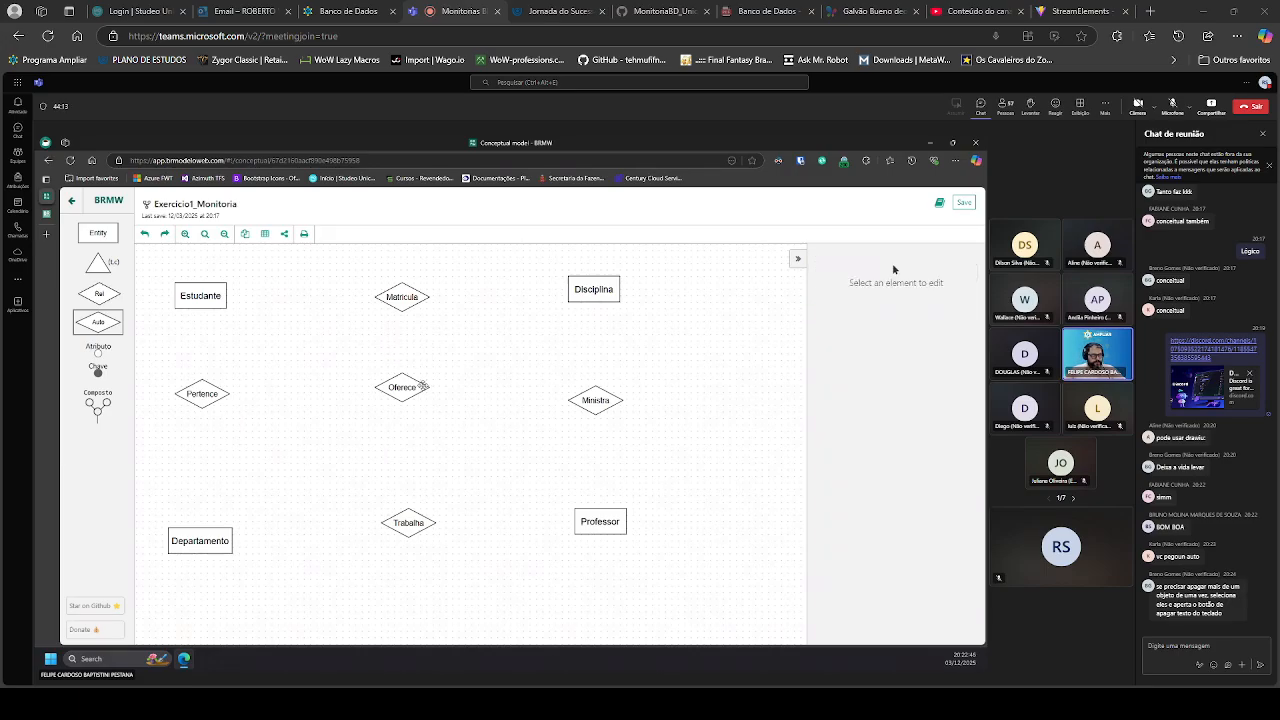
{"action": "left_click_drag", "start_coordinate": [421, 385], "coordinate": [427, 398]}
{"action": "left_click", "coordinate": [478, 366]}
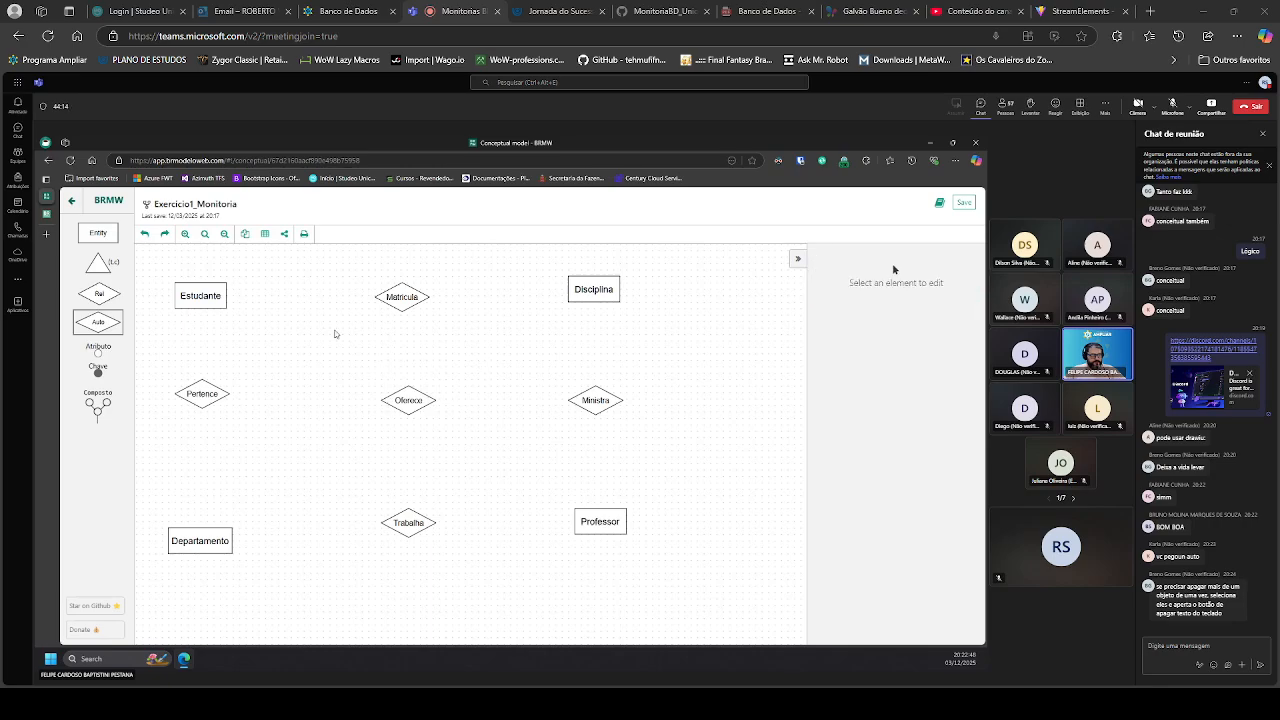
Step: Link the Estudante entity to the Matricula relationship and Matricula to the Disciplina entity
{"action": "left_click", "coordinate": [220, 294]}
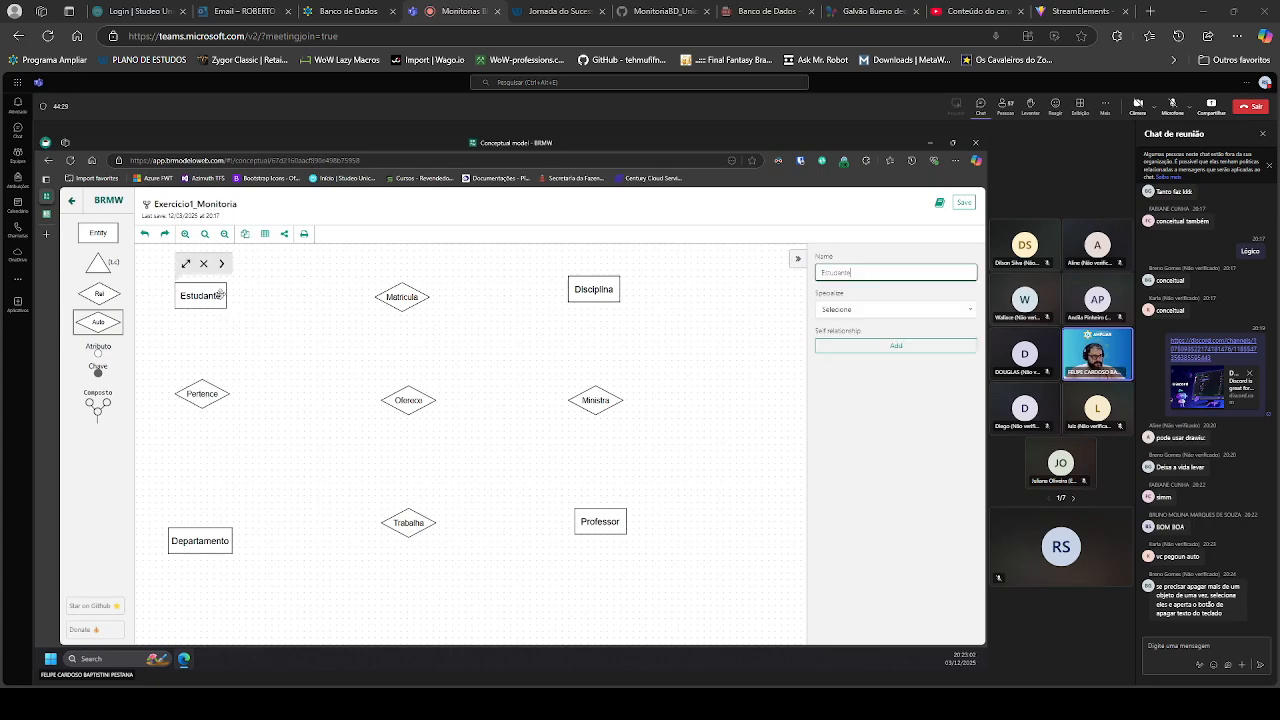
{"action": "left_click_drag", "start_coordinate": [262, 297], "coordinate": [403, 297]}
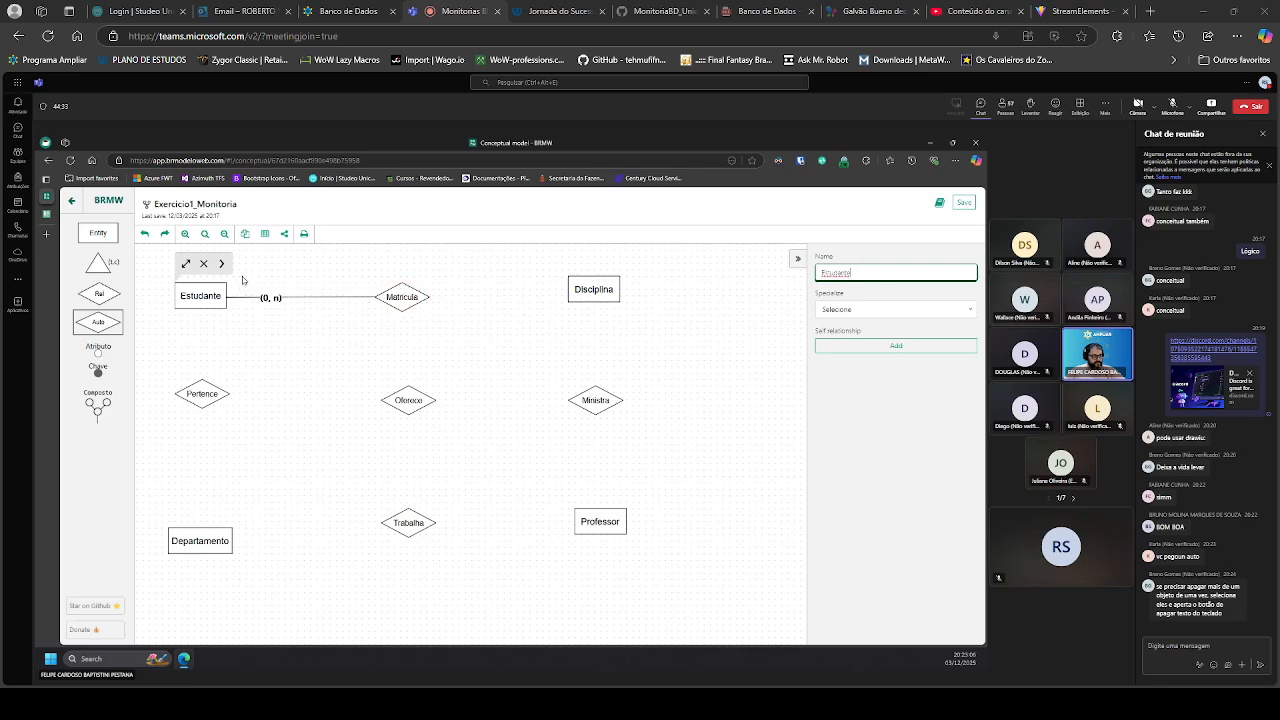
{"action": "left_click", "coordinate": [370, 293]}
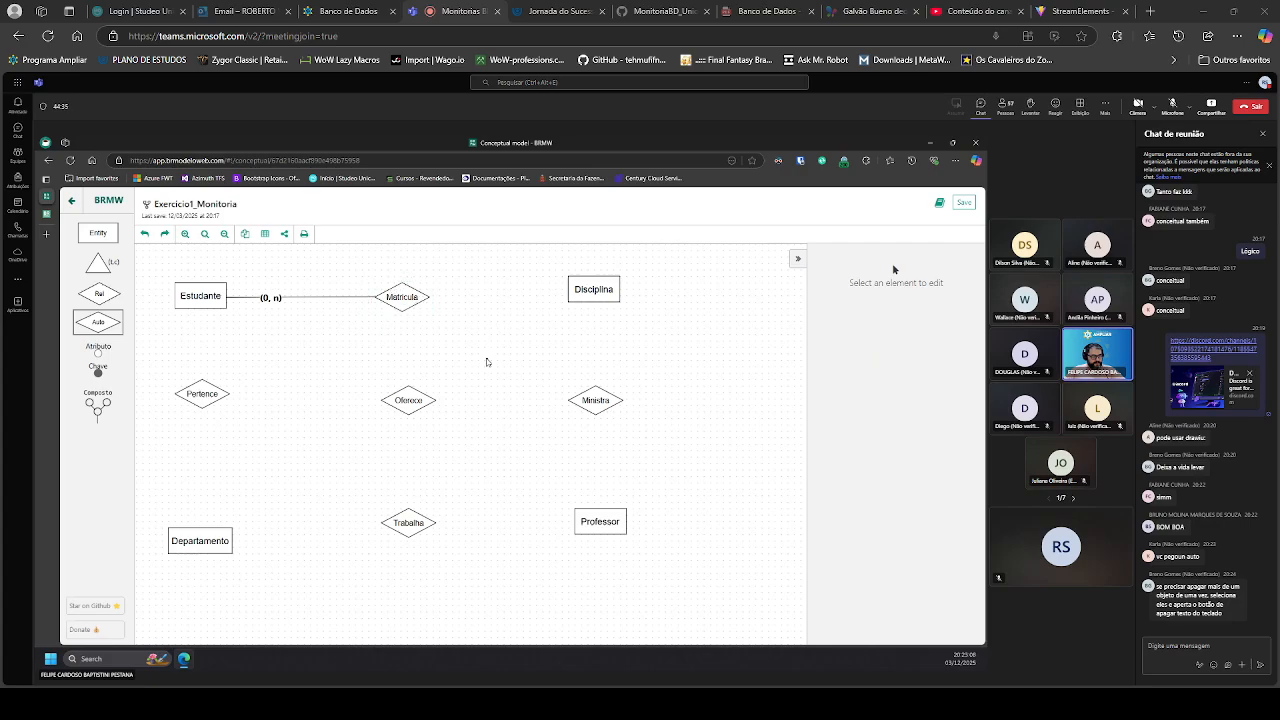
{"action": "left_click", "coordinate": [404, 294]}
{"action": "left_click_drag", "start_coordinate": [420, 265], "coordinate": [570, 294]}
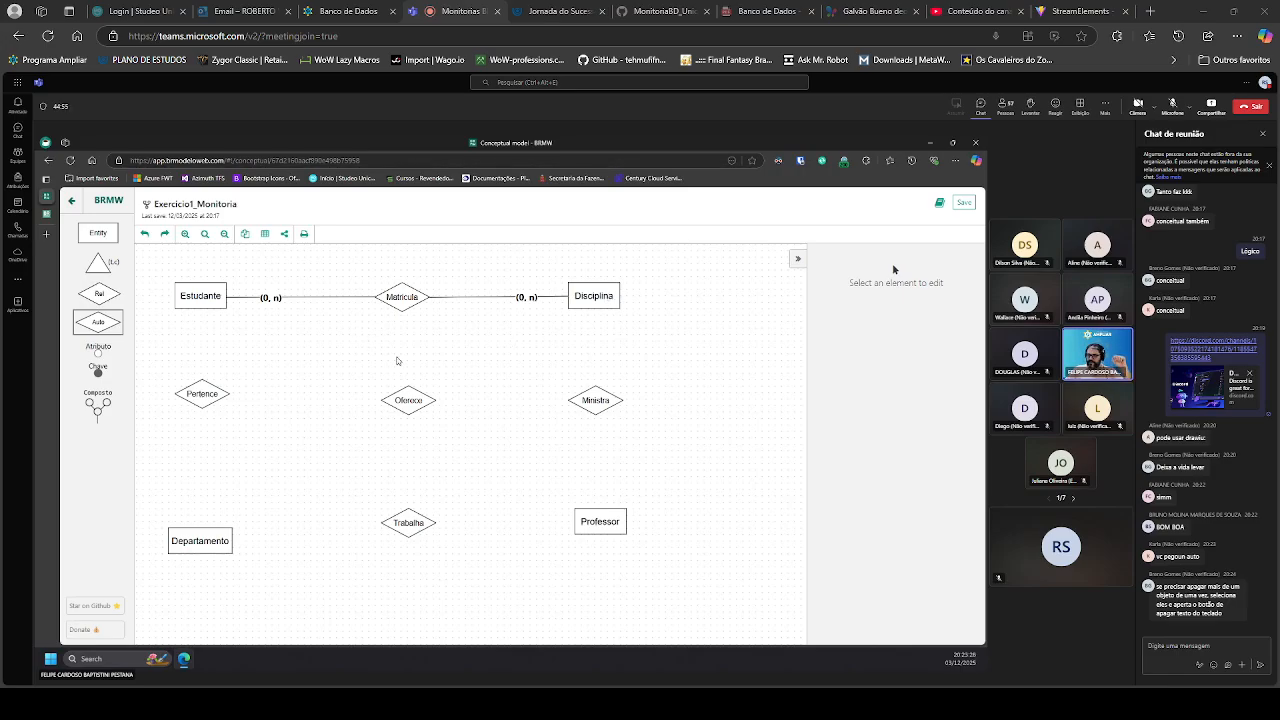
Step: Link the Departamento and Estudante entities through the Pertence relationship and shift Pertence slightly lower between them
{"action": "left_click", "coordinate": [198, 533]}
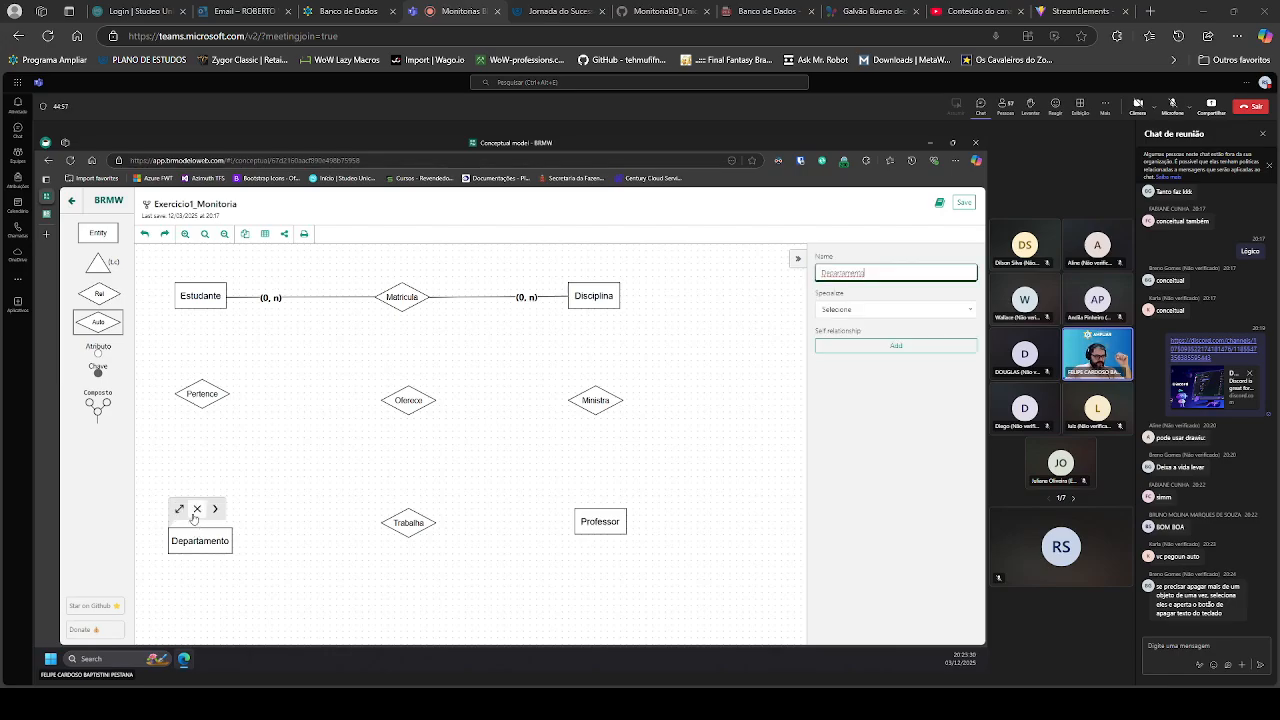
{"action": "left_click_drag", "start_coordinate": [215, 508], "coordinate": [207, 303]}
{"action": "left_click", "coordinate": [210, 396]}
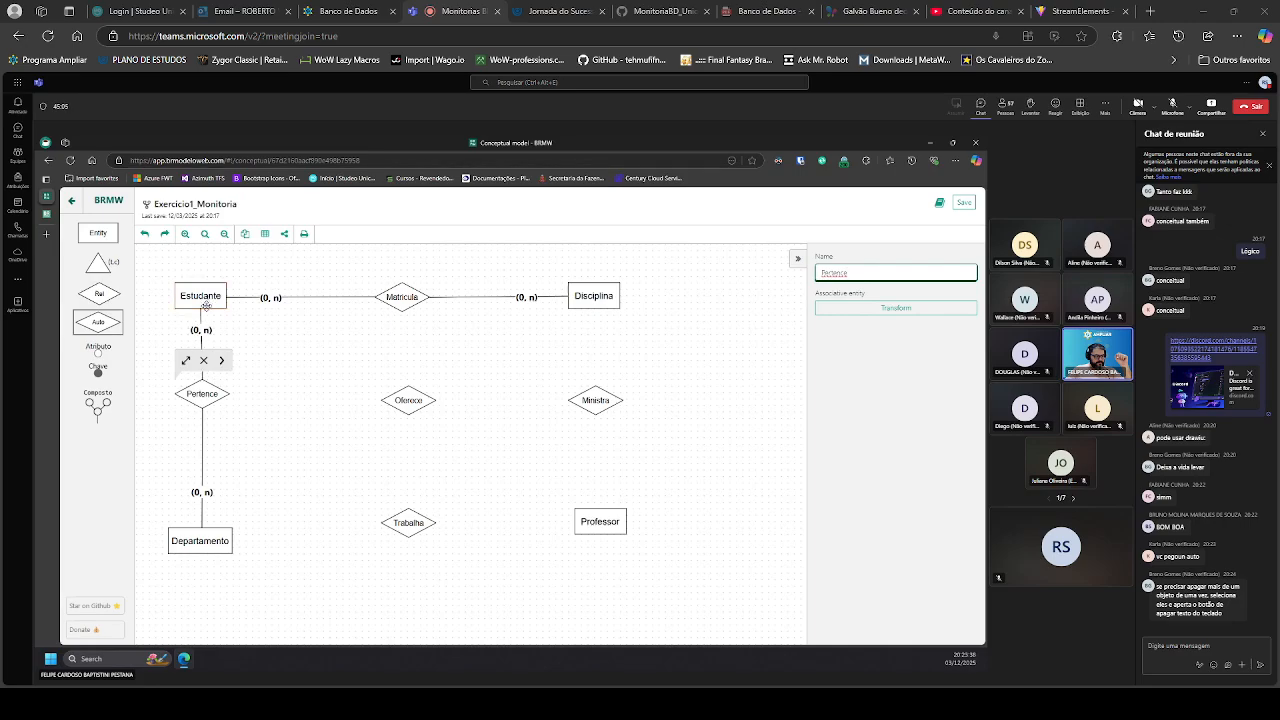
{"action": "left_click", "coordinate": [293, 375]}
{"action": "left_click_drag", "start_coordinate": [208, 388], "coordinate": [207, 416]}
{"action": "left_click", "coordinate": [260, 440]}
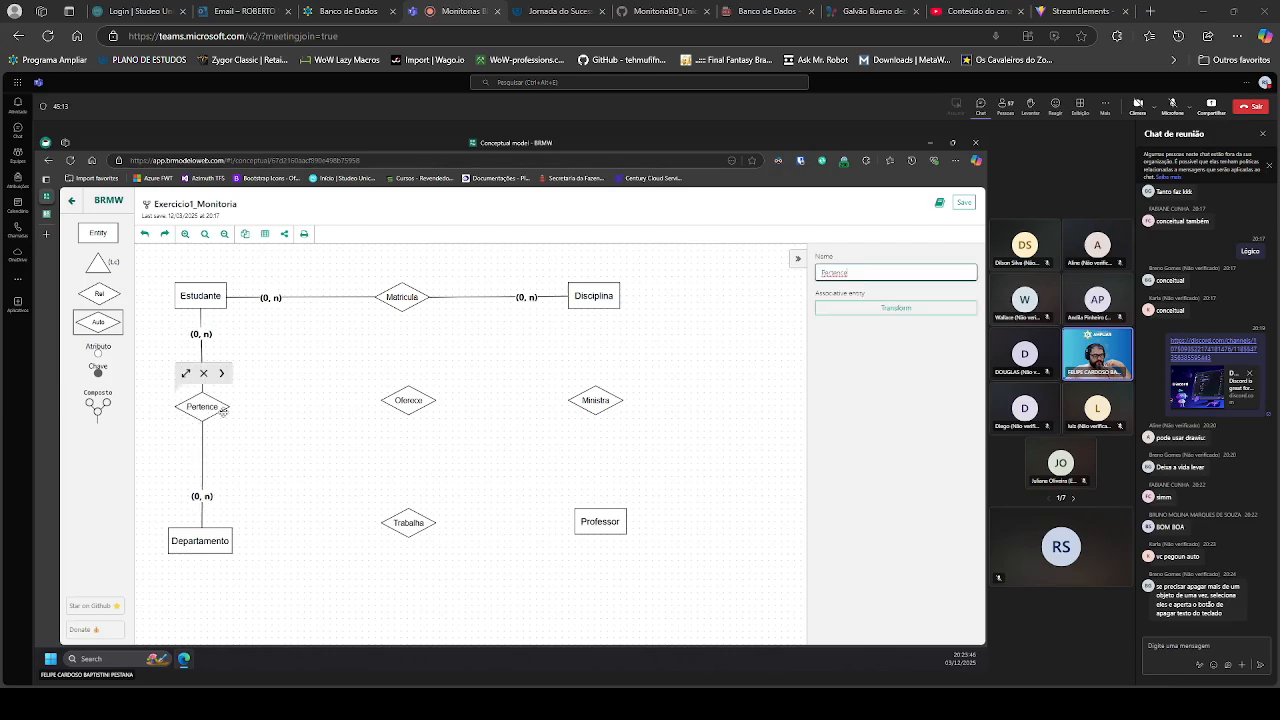
{"action": "left_click", "coordinate": [305, 474]}
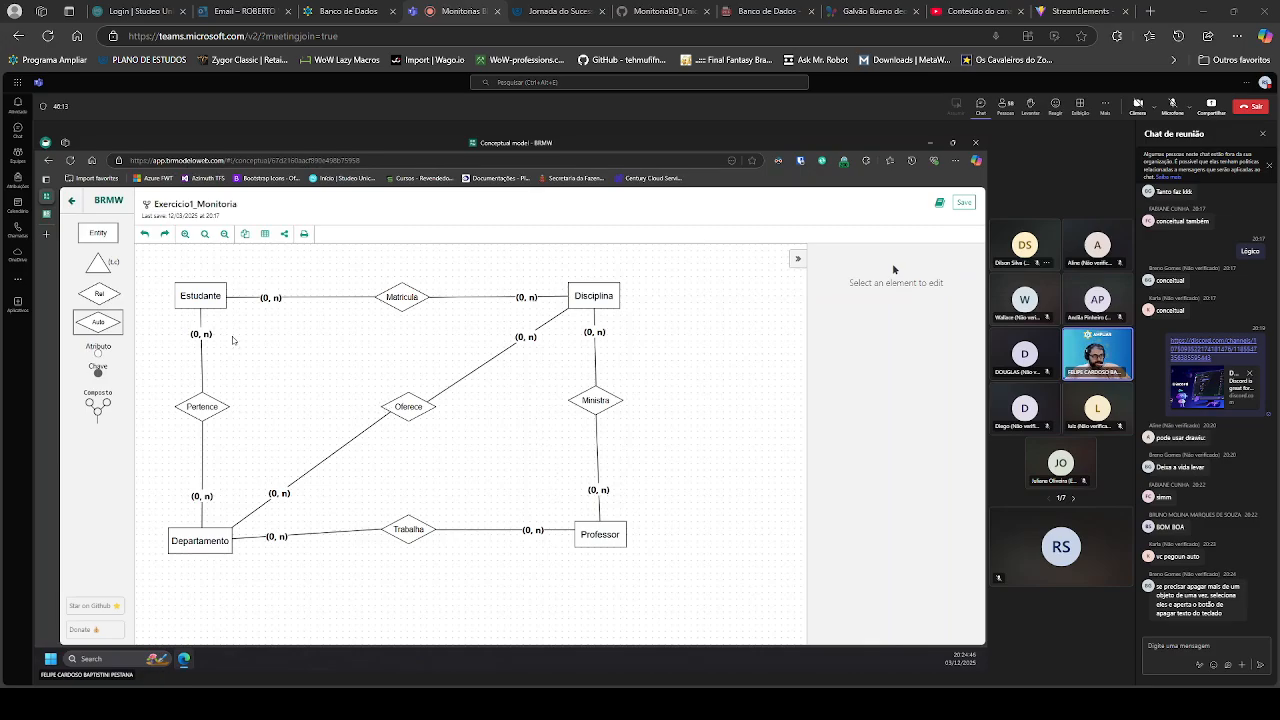
Step: Pin the presenter's video in the meeting's participant gallery
{"action": "right_click", "coordinate": [1082, 342]}
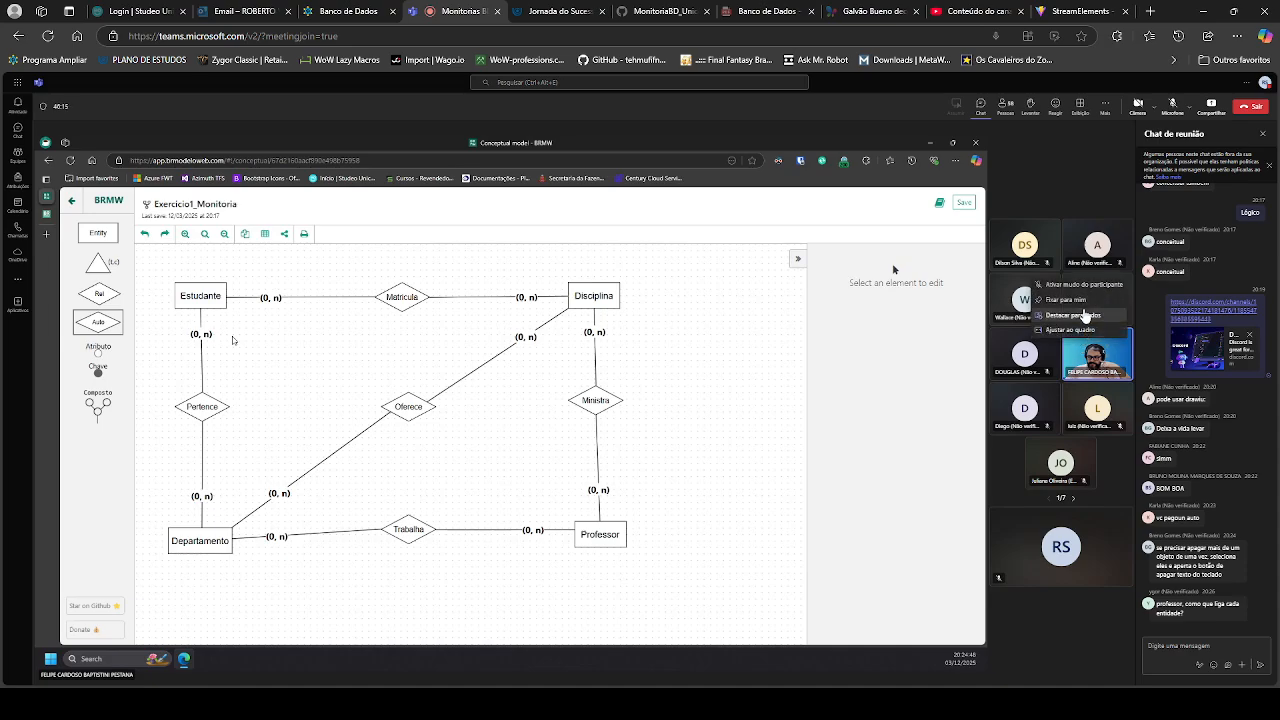
{"action": "left_click", "coordinate": [1085, 316]}
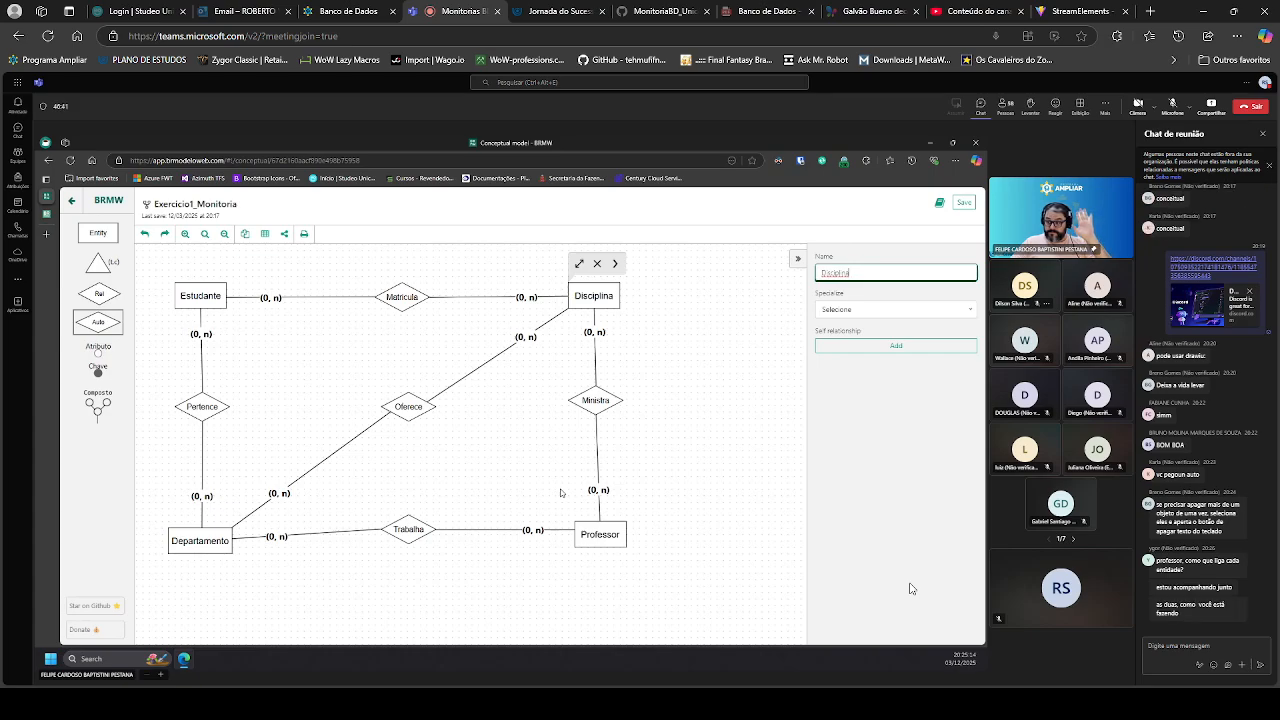
{"action": "left_click", "coordinate": [665, 491]}
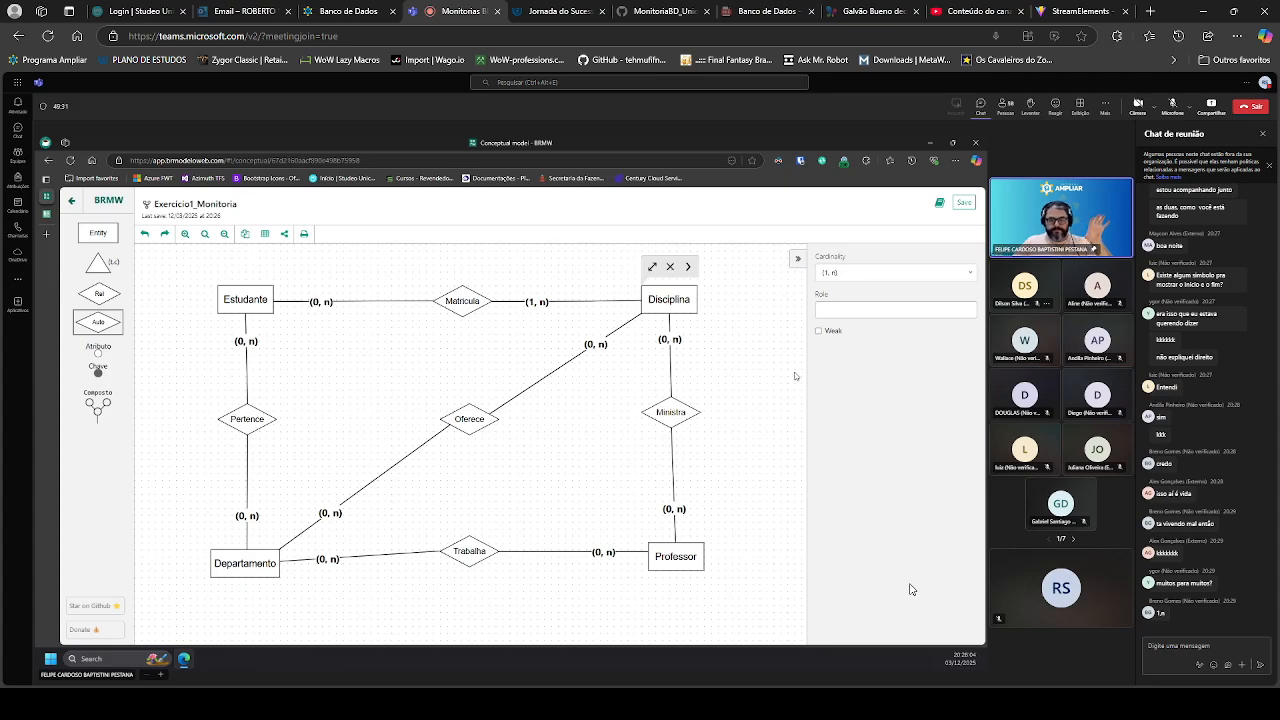
{"action": "left_click", "coordinate": [797, 372]}
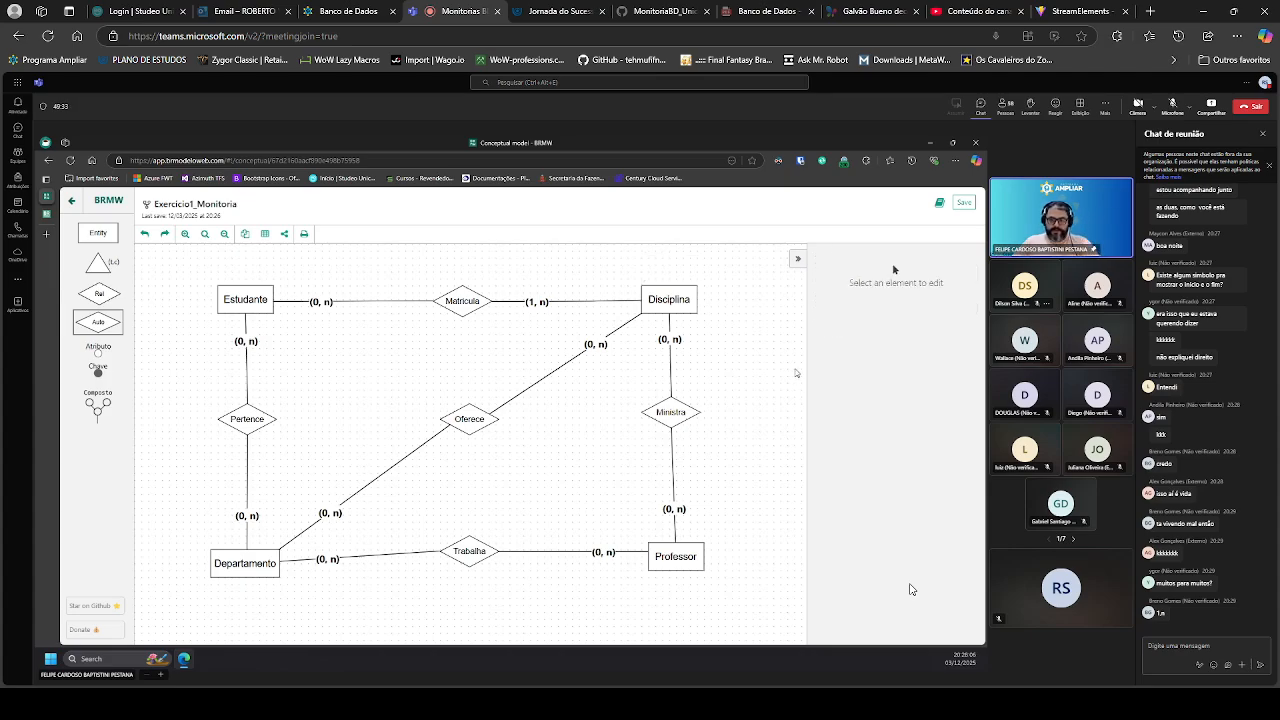
{"action": "left_click", "coordinate": [679, 300]}
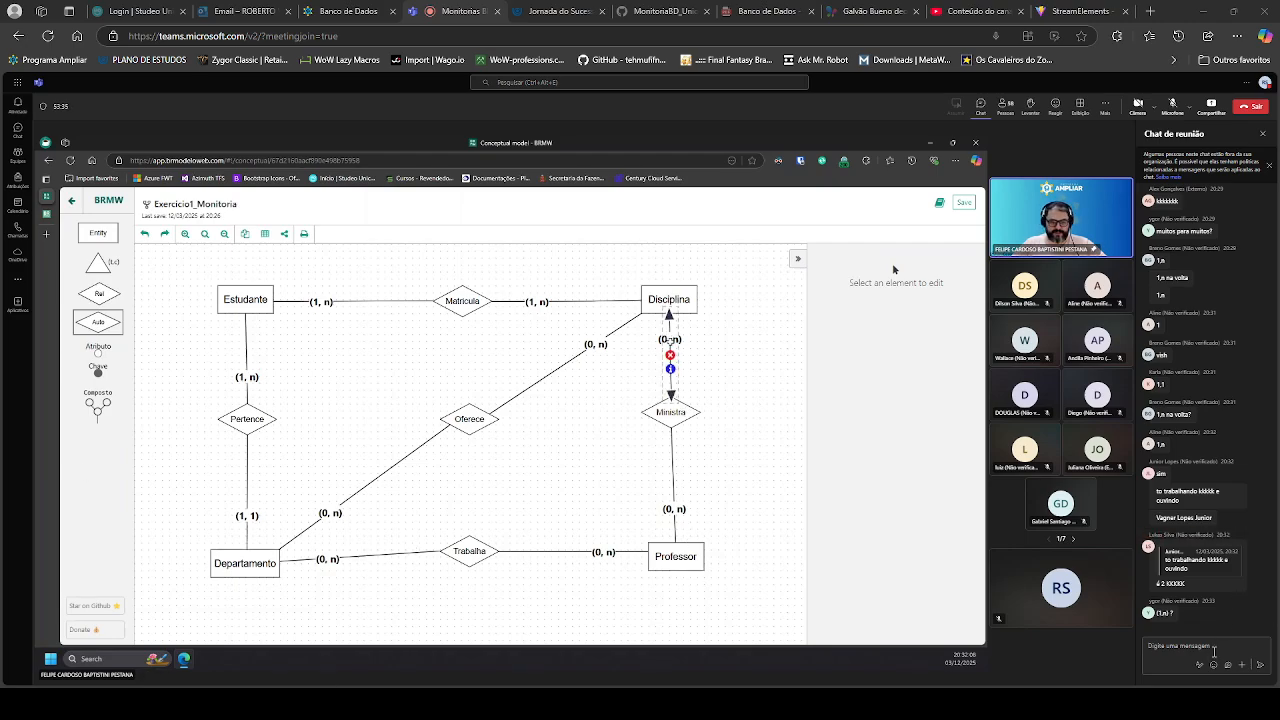
Step: Send the question "Mas onde se encaixa o (n,m)?" in the meeting chat
{"action": "type", "text": "n:n"}
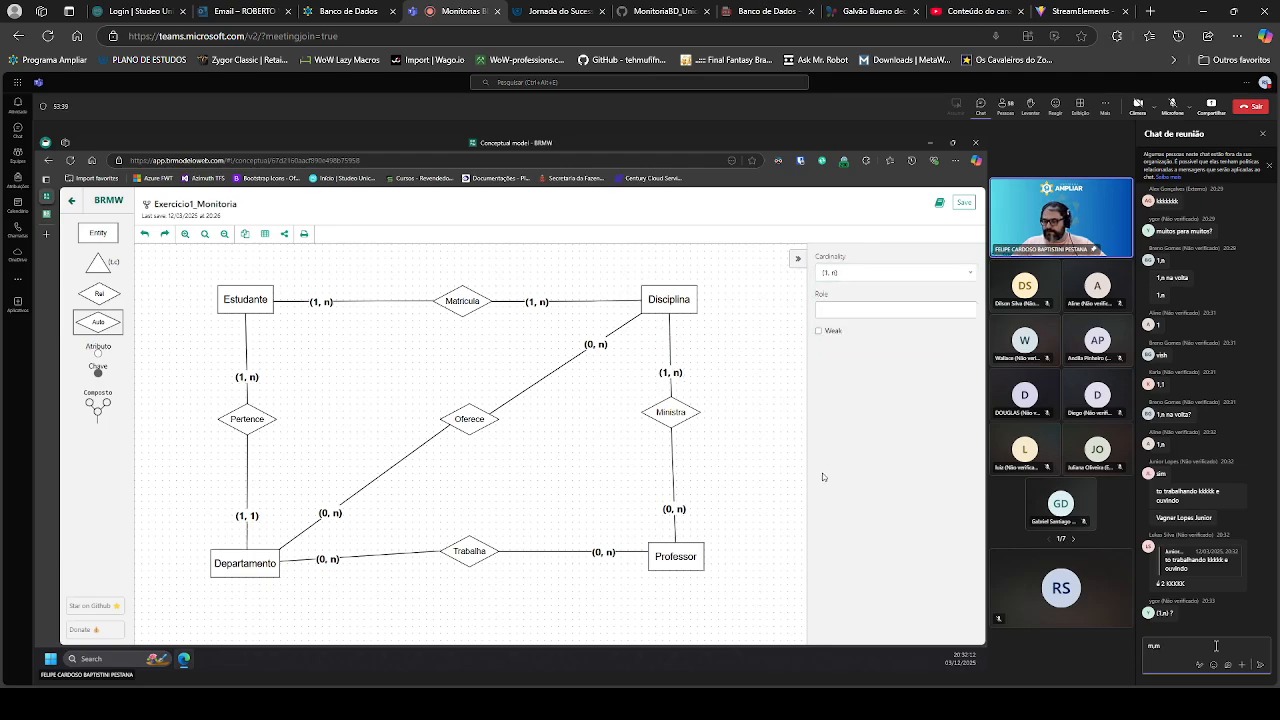
{"action": "key", "text": "BackSpace"}
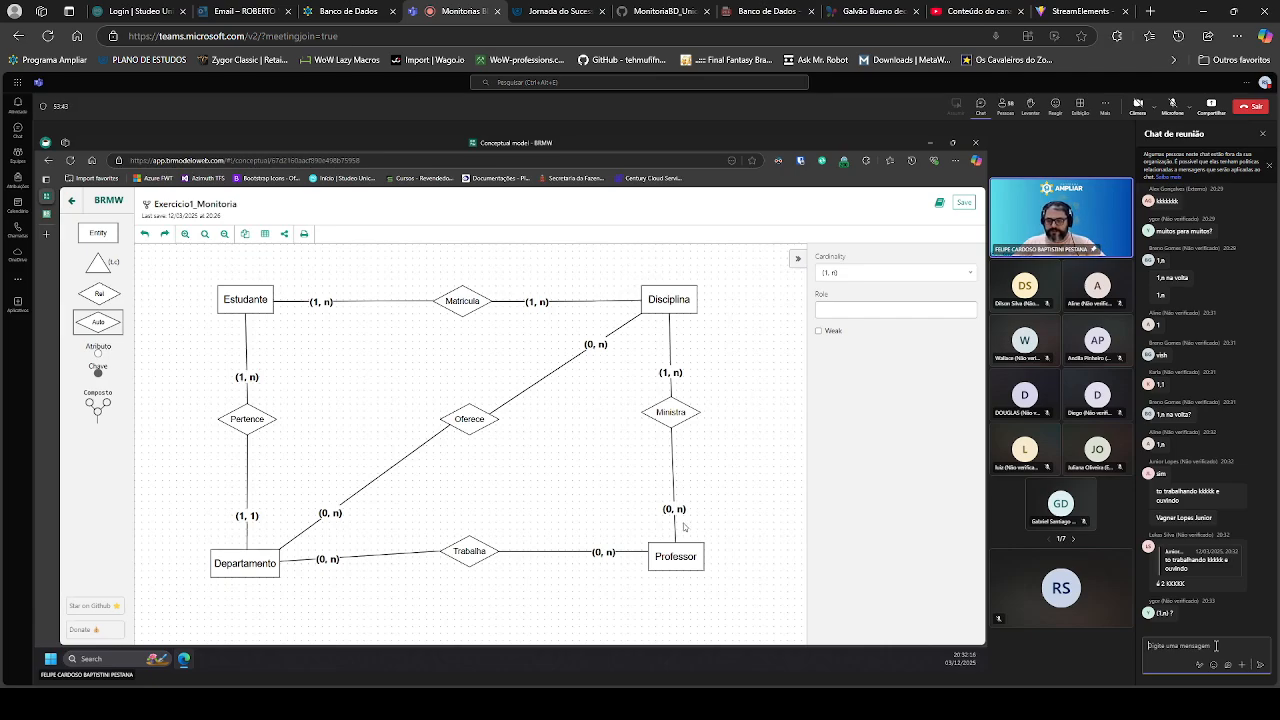
{"action": "type", "text": "Mas"}
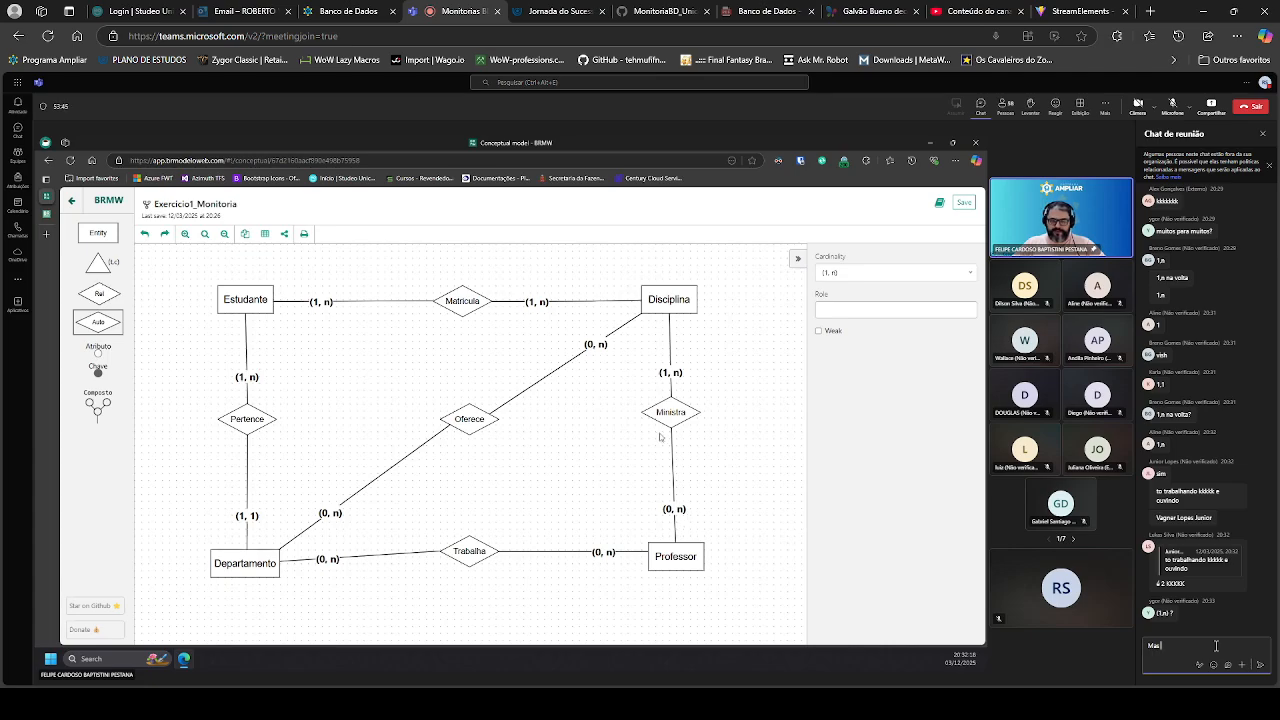
{"action": "type", "text": "onde se e"}
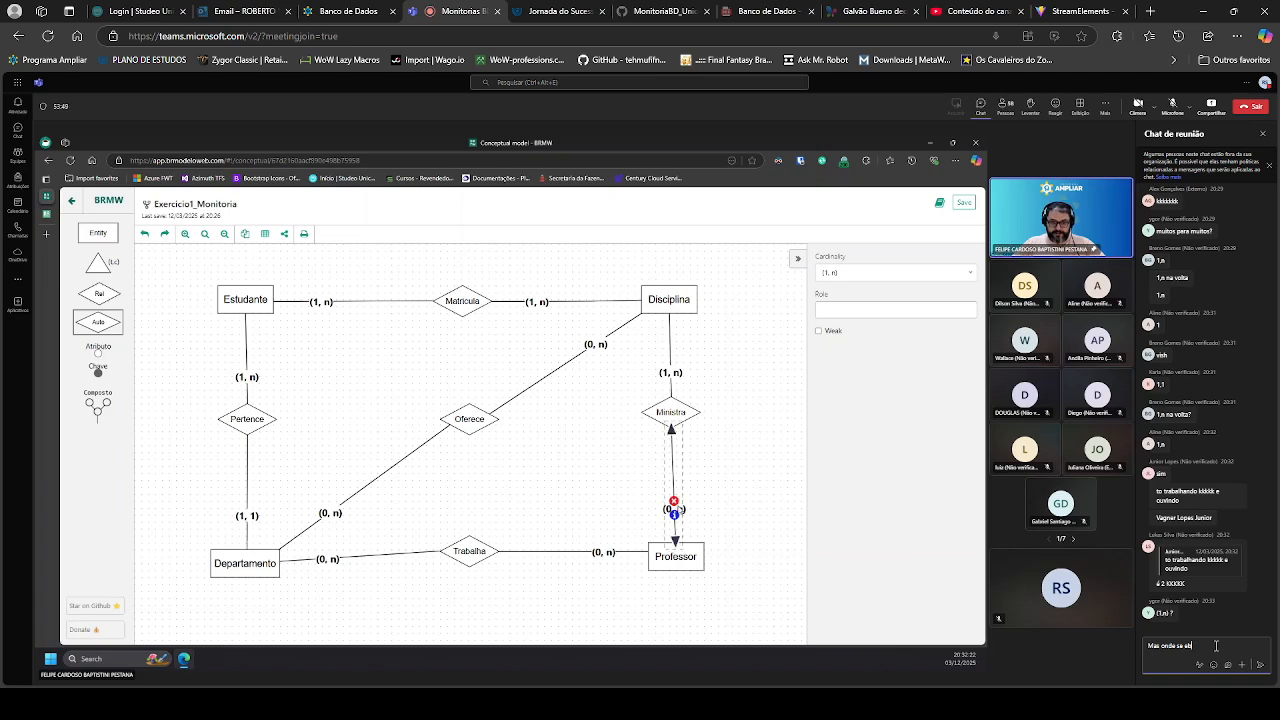
{"action": "type", "text": "b"}
{"action": "key", "text": "BackSpace"}
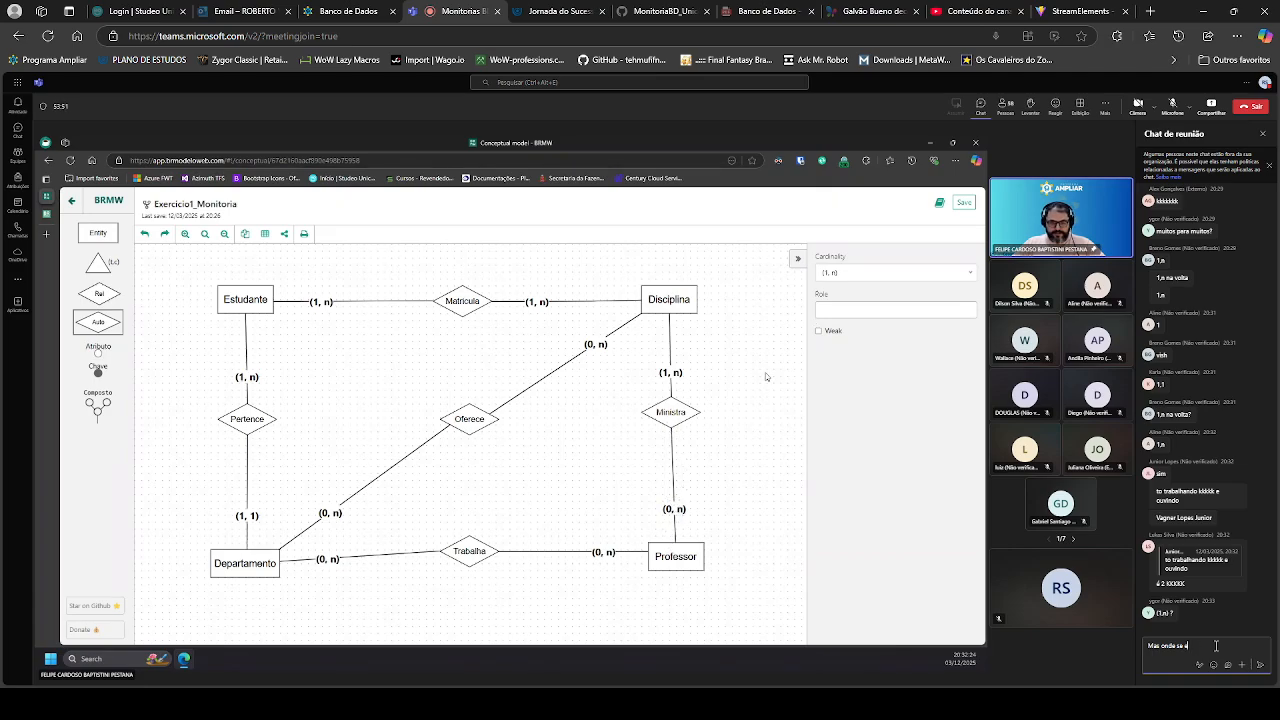
{"action": "type", "text": "ncaixa o"}
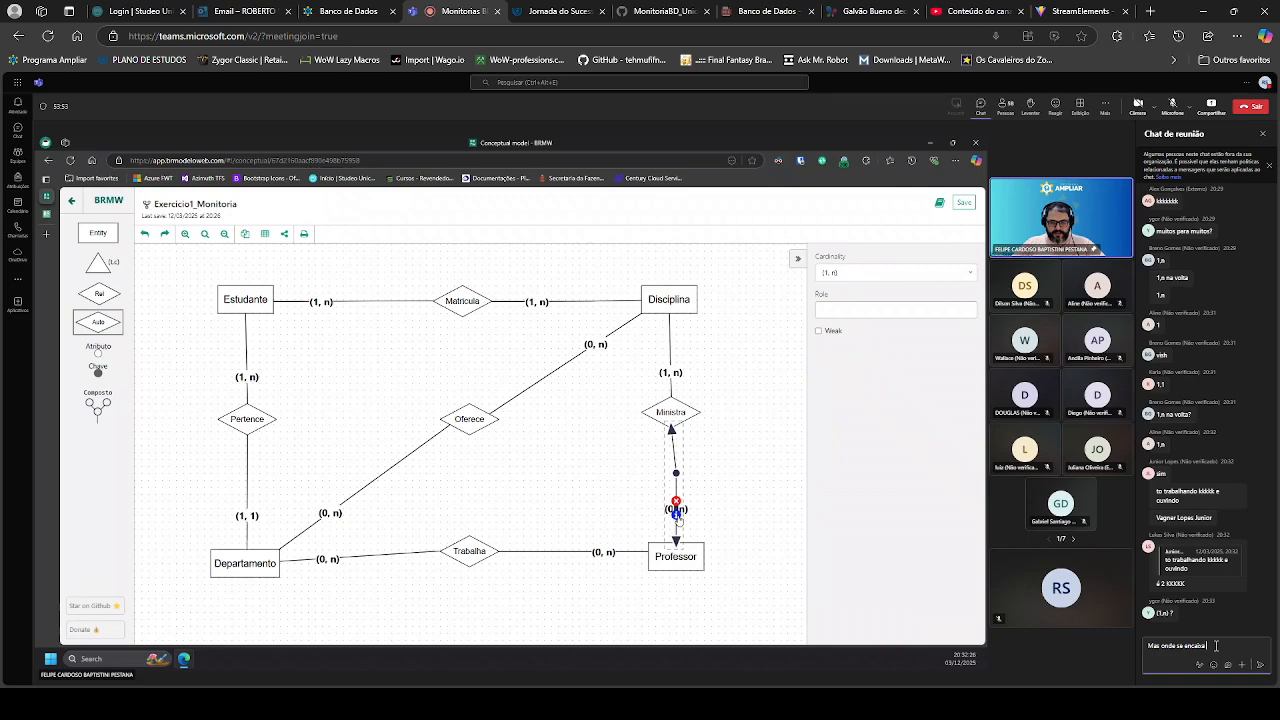
{"action": "type", "text": " n"}
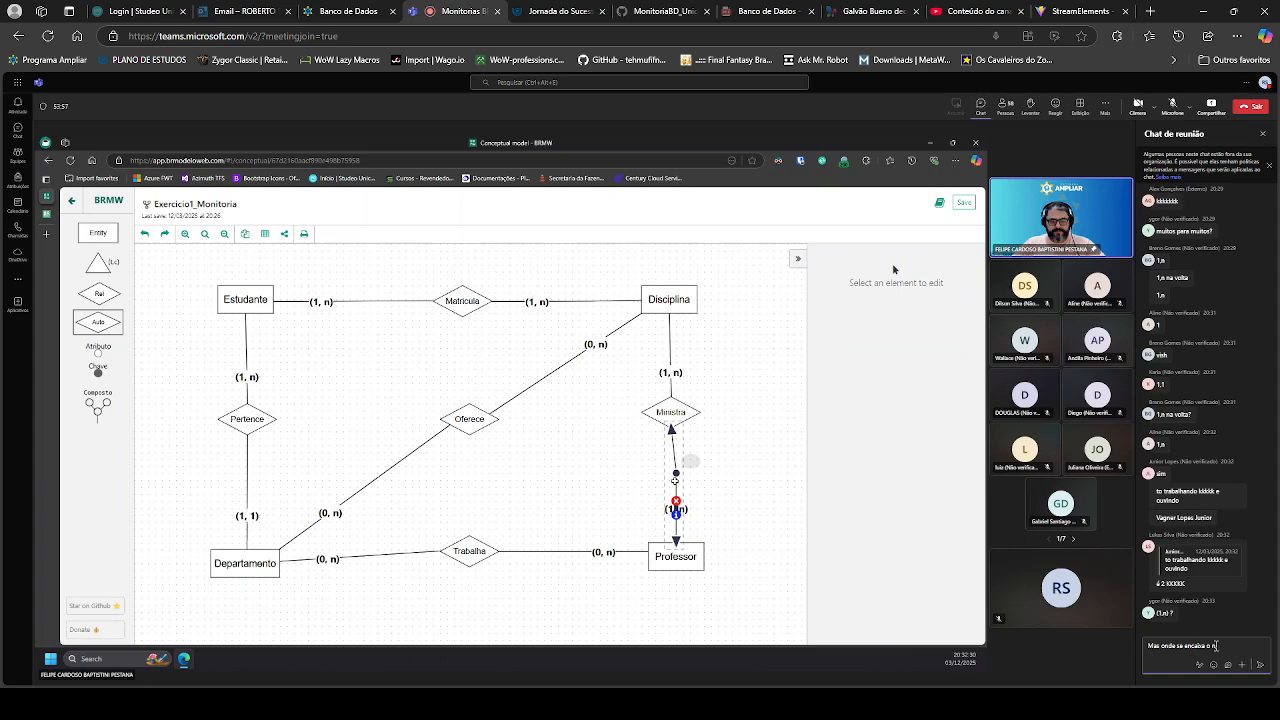
{"action": "key", "text": "BackSpace"}
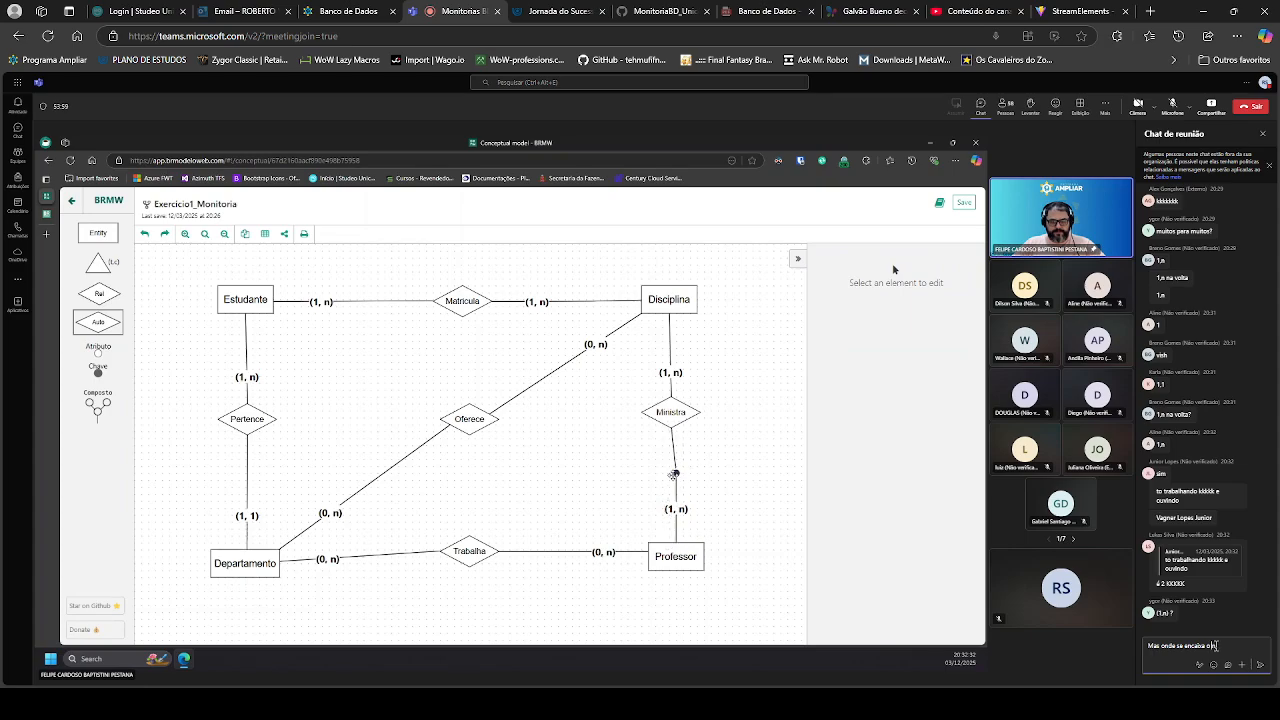
{"action": "type", "text": "0,n)"}
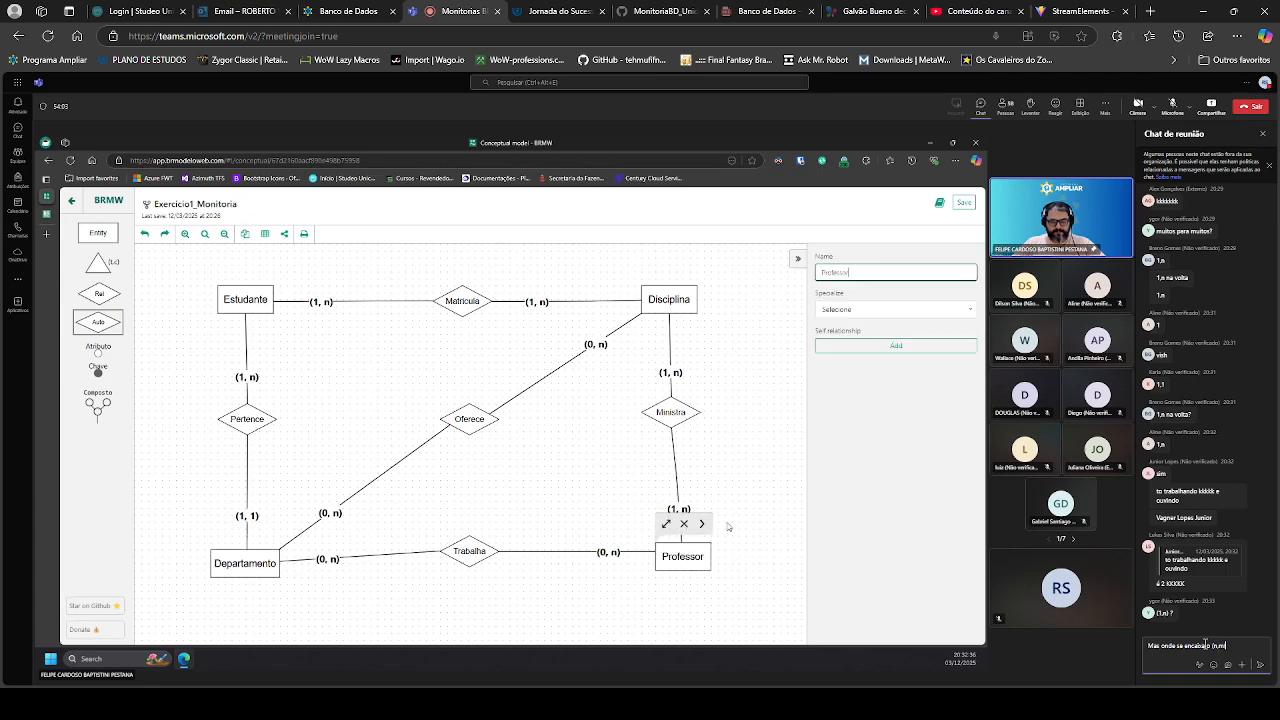
{"action": "type", "text": "0"}
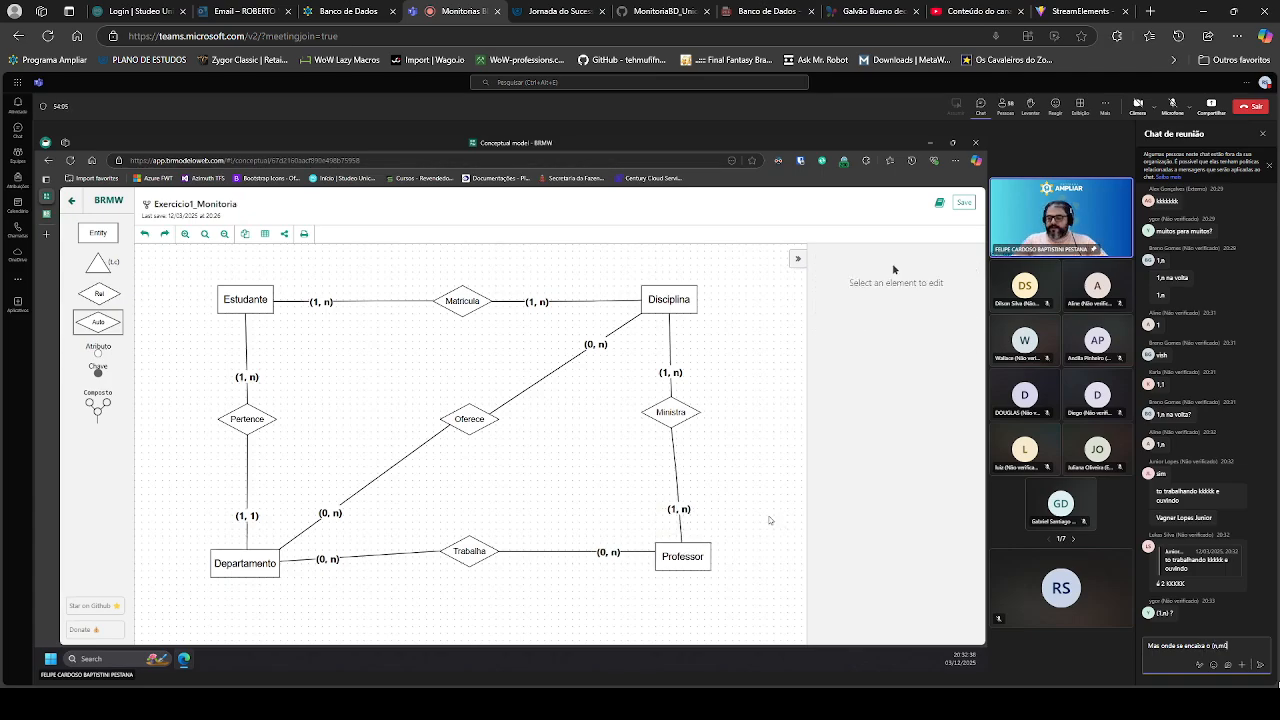
{"action": "type", "text": "?"}
{"action": "key", "text": "BackSpace"}
{"action": "key", "text": "BackSpace"}
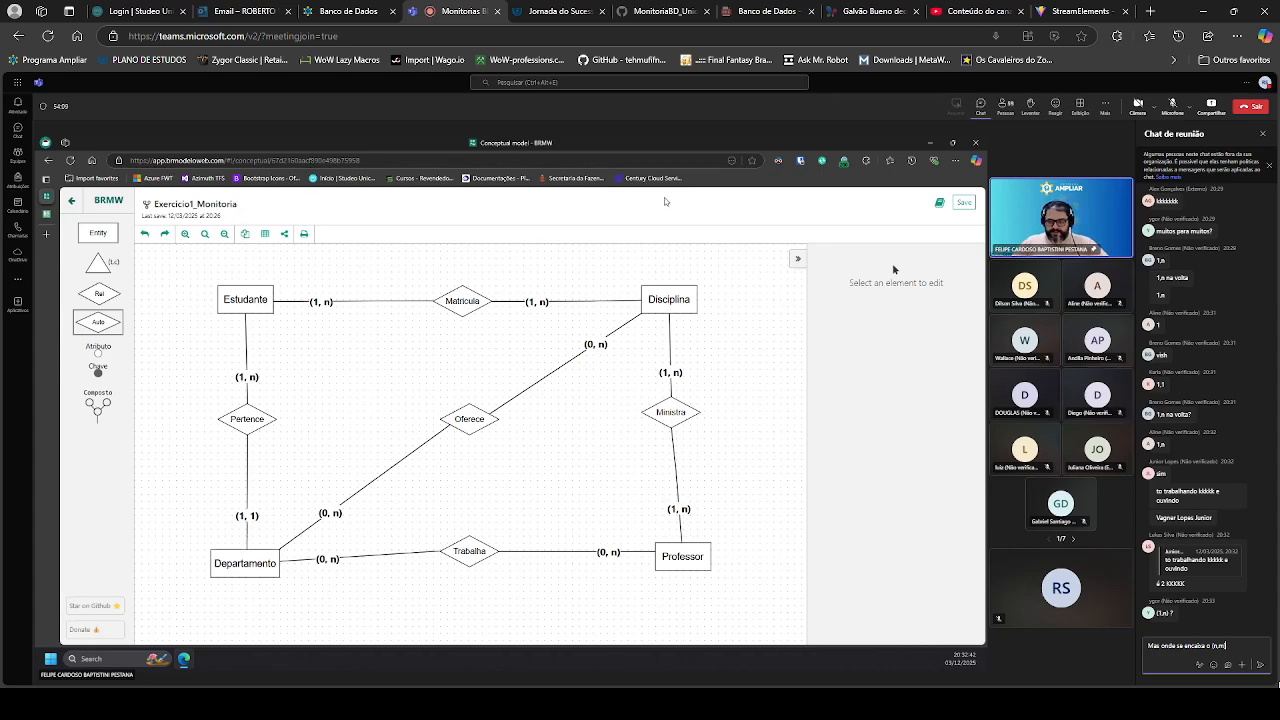
{"action": "type", "text": ")?"}
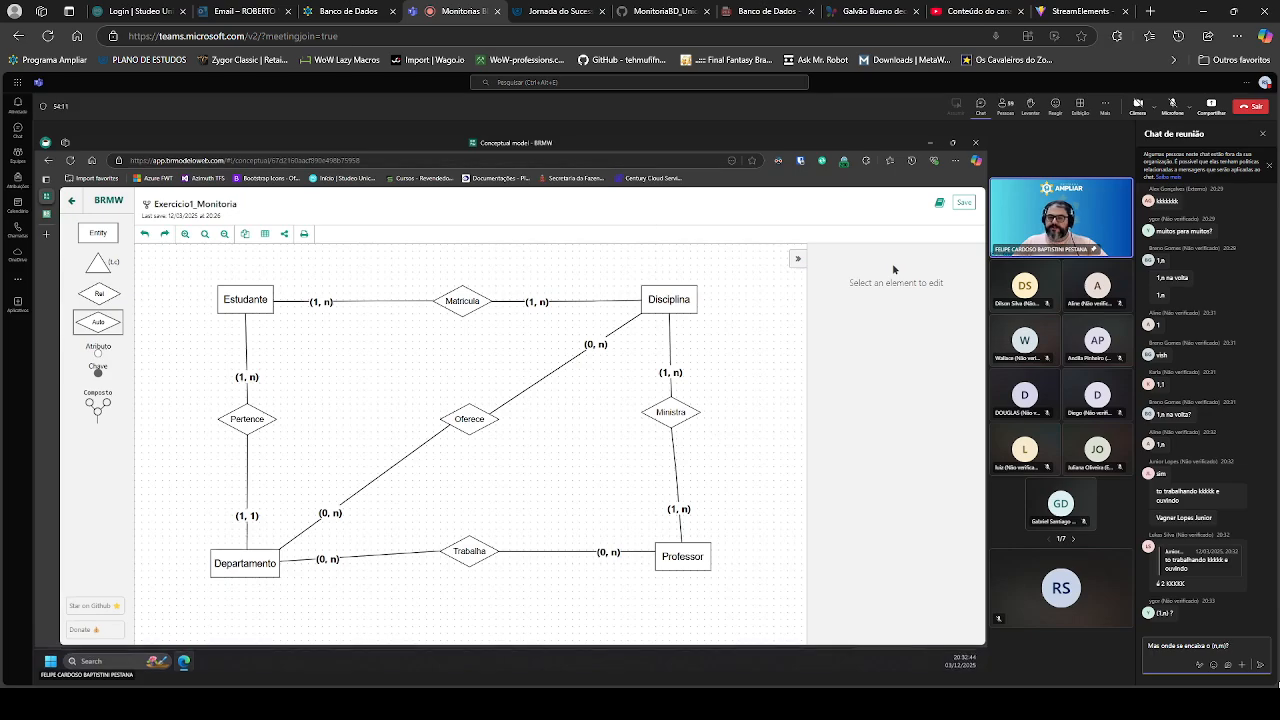
{"action": "key", "text": "Return"}
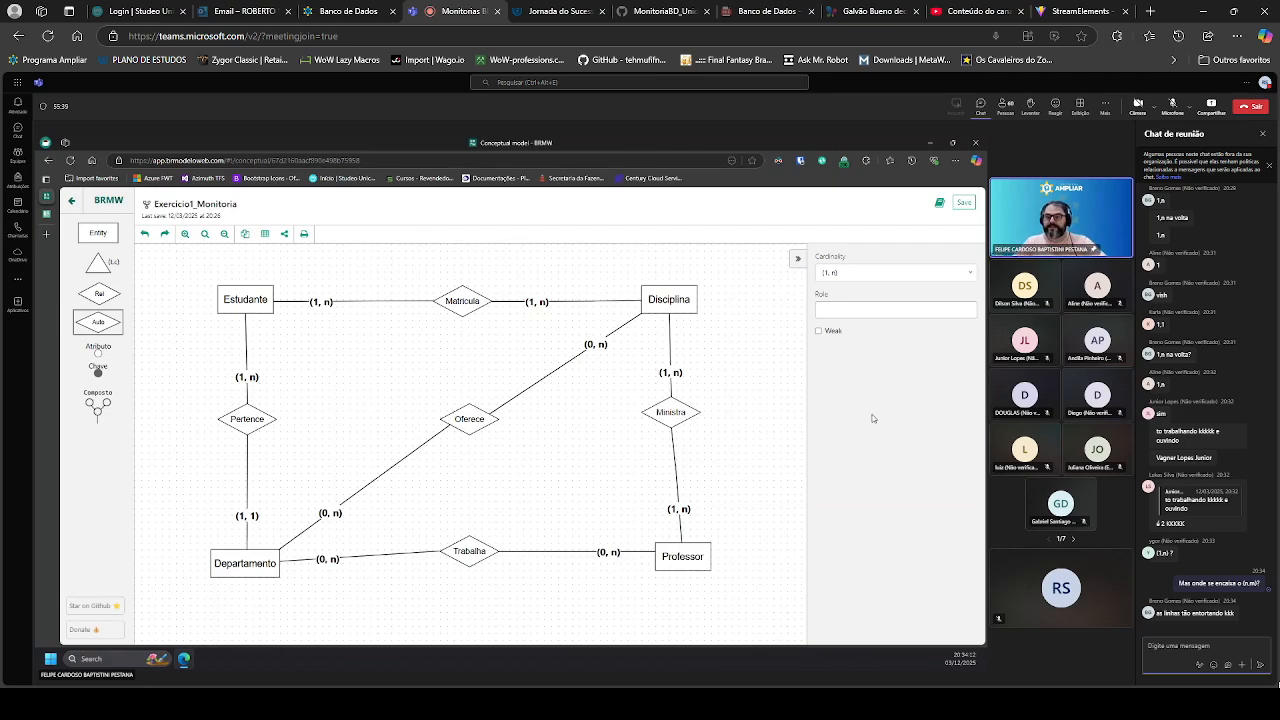
Step: Send the reply "ah tá!" in the meeting chat
{"action": "left_click", "coordinate": [872, 277]}
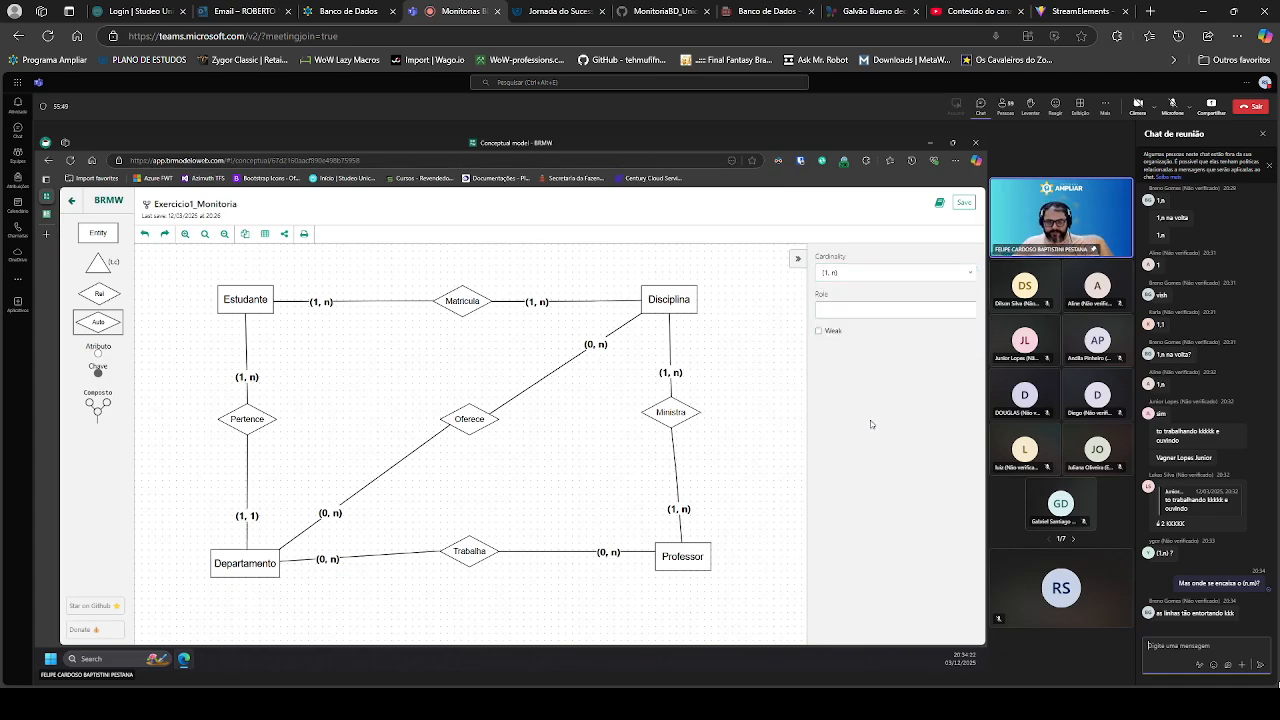
{"action": "type", "text": "ah sa"}
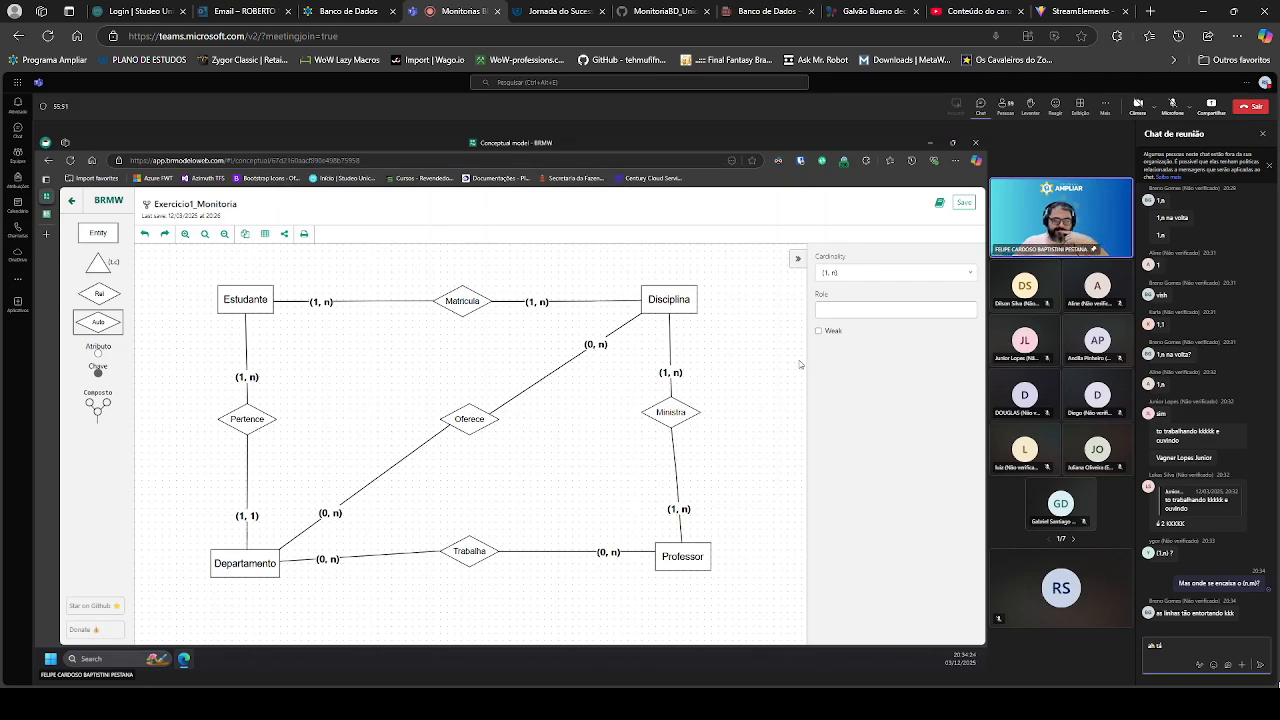
{"action": "type", "text": "!"}
{"action": "key", "text": "Return"}
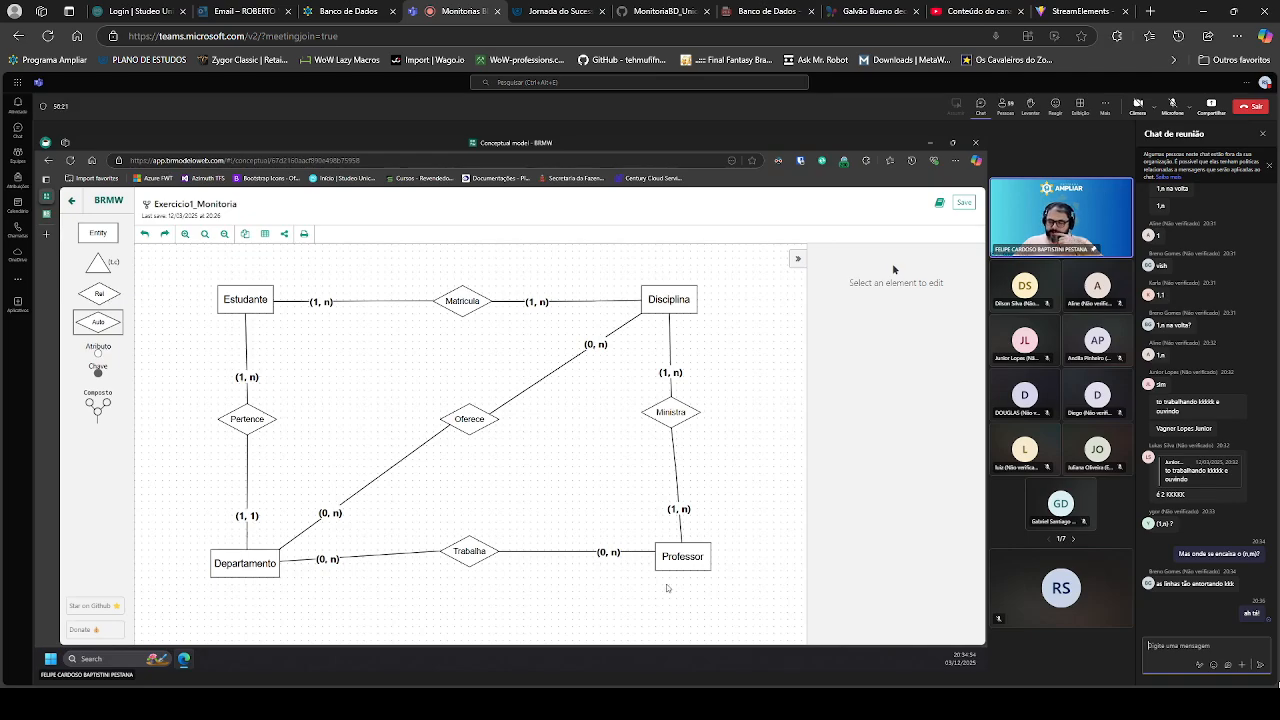
Step: Send the replies "1,n" and "Fraca" in the meeting chat
{"action": "type", "text": "1,n"}
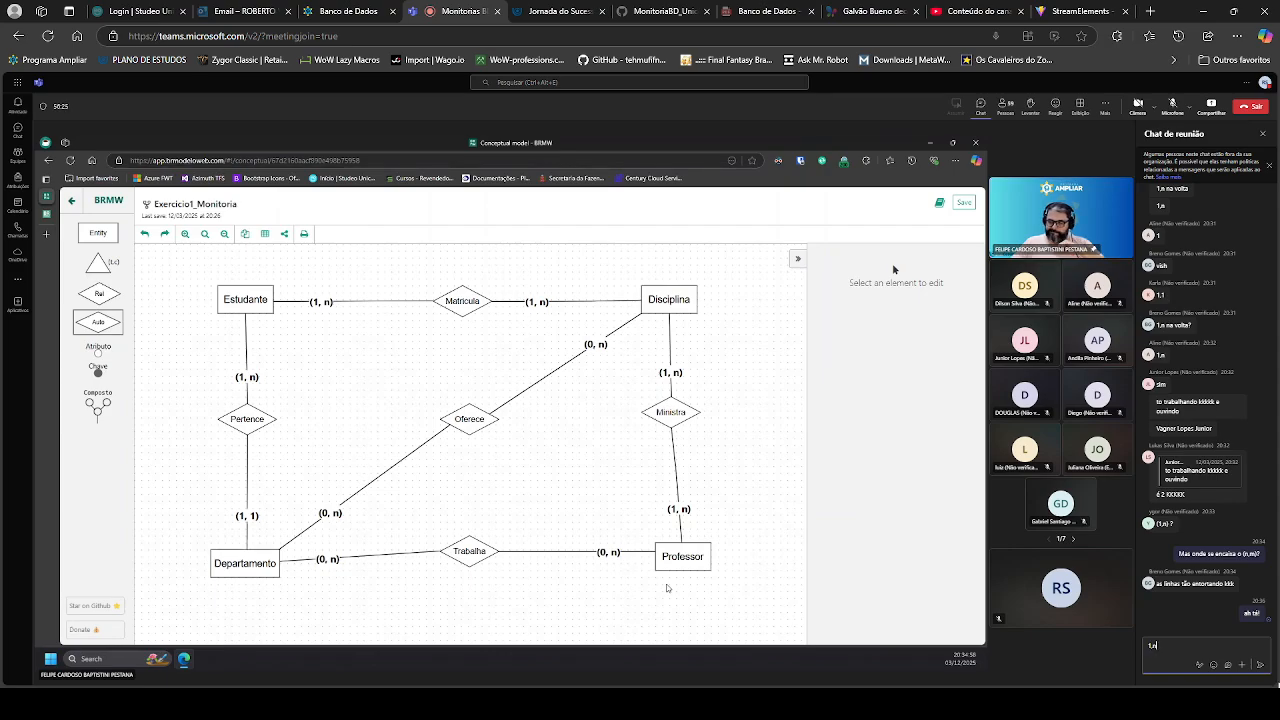
{"action": "key", "text": "Return"}
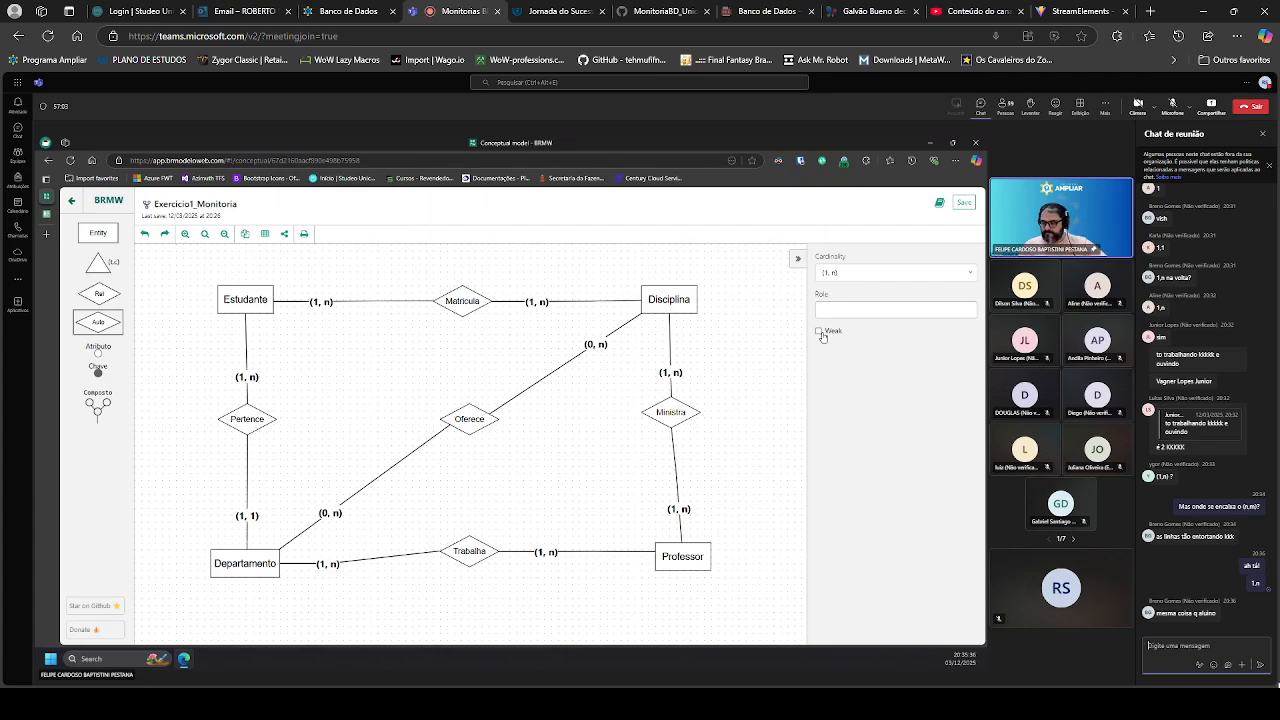
{"action": "type", "text": "Fraca"}
{"action": "key", "text": "Return"}
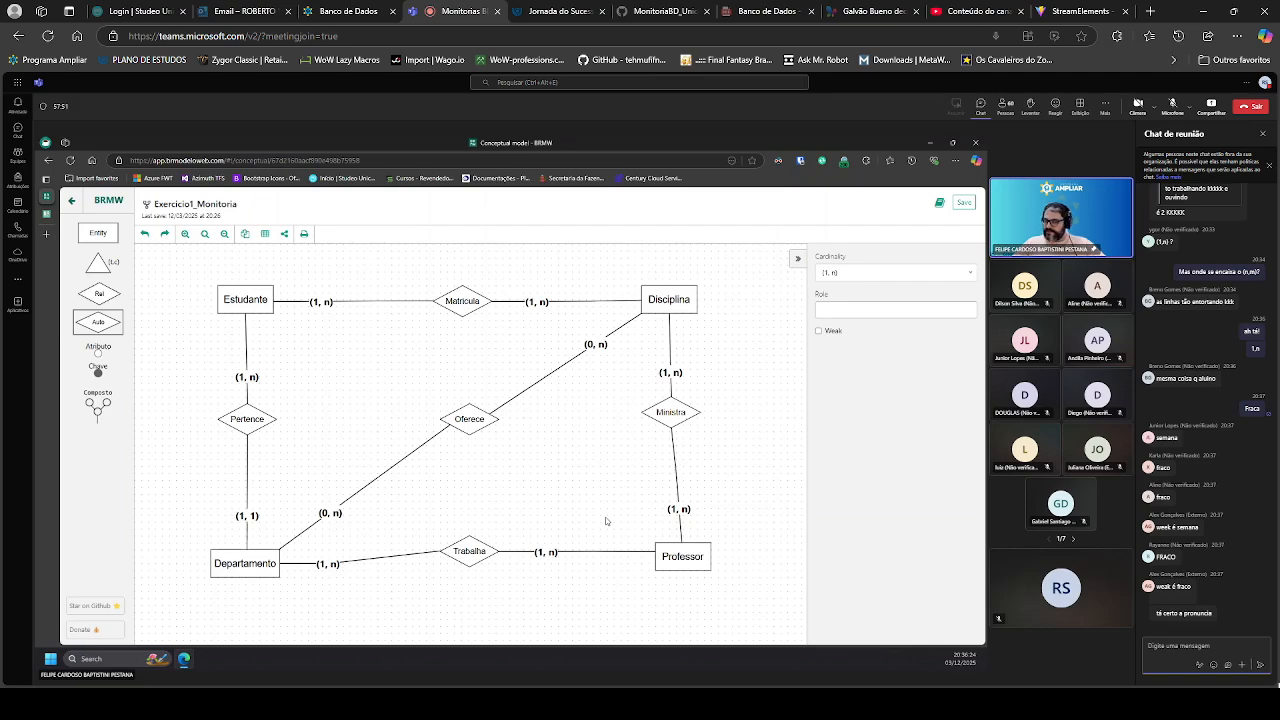
Step: Mark the link between Estudante and Pertence and the link between Oferece and Disciplina as weak
{"action": "left_click", "coordinate": [772, 495]}
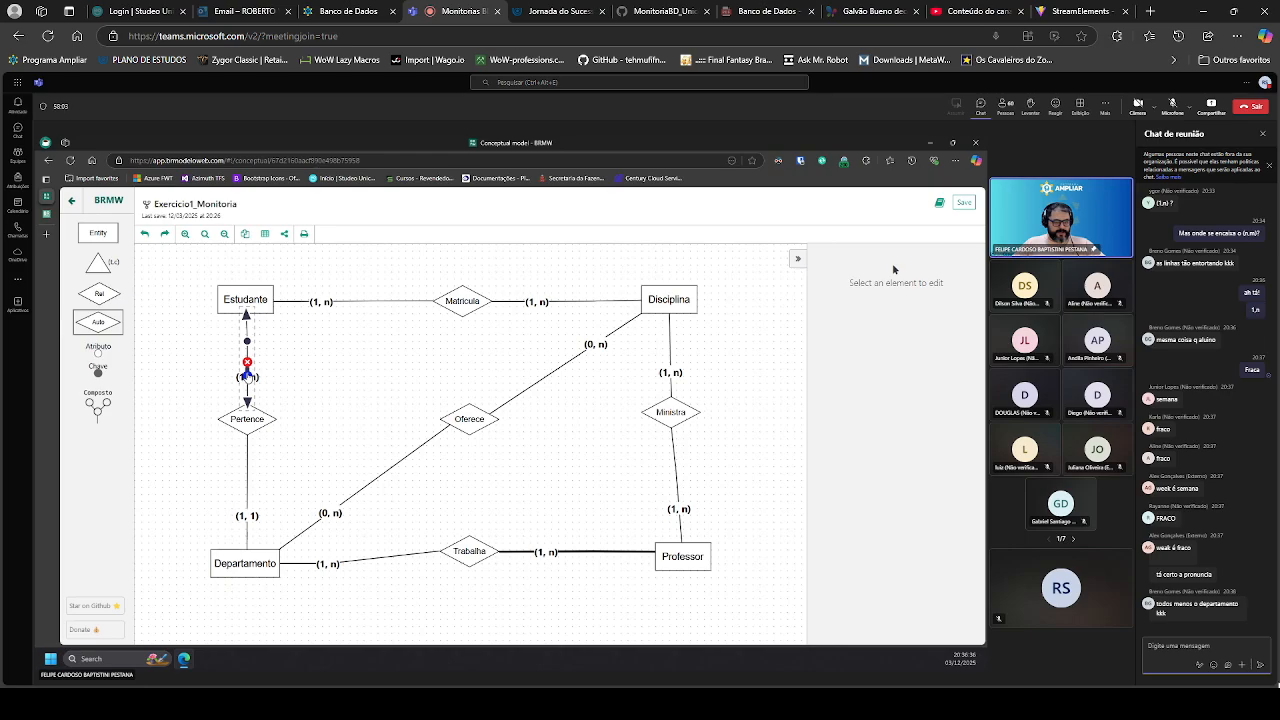
{"action": "left_click", "coordinate": [249, 382]}
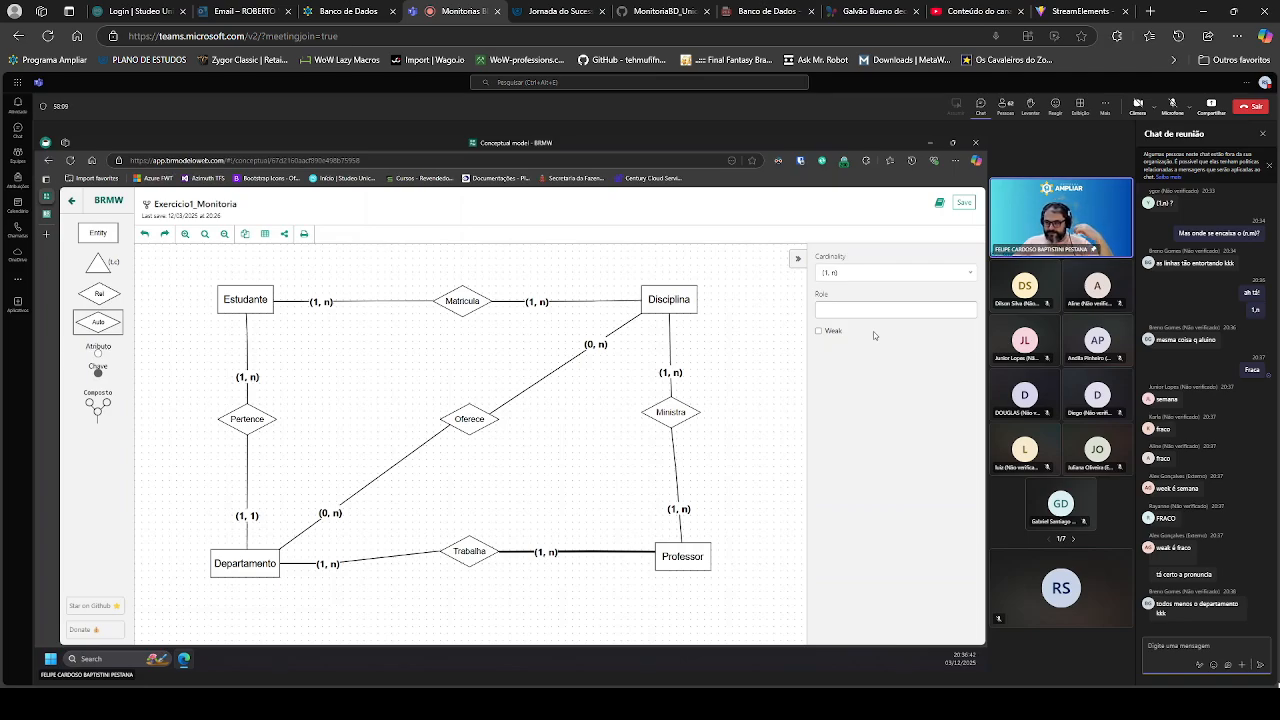
{"action": "left_click", "coordinate": [834, 332]}
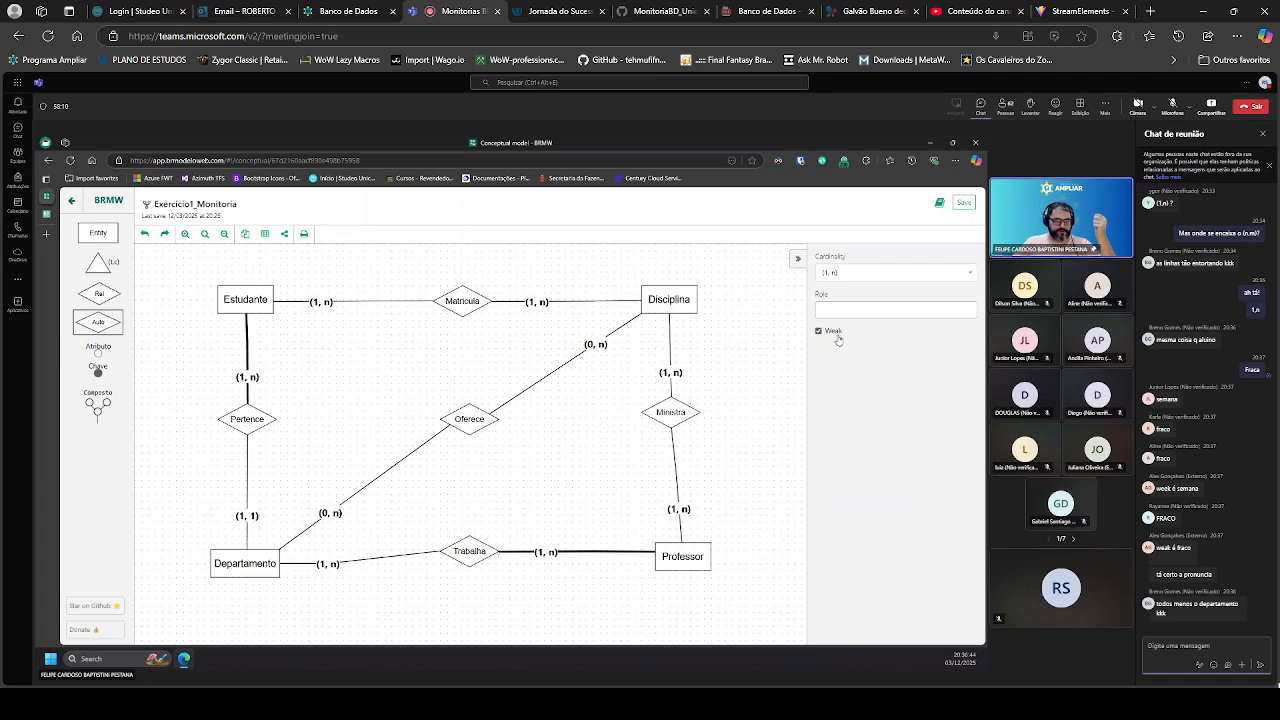
{"action": "left_click", "coordinate": [544, 375]}
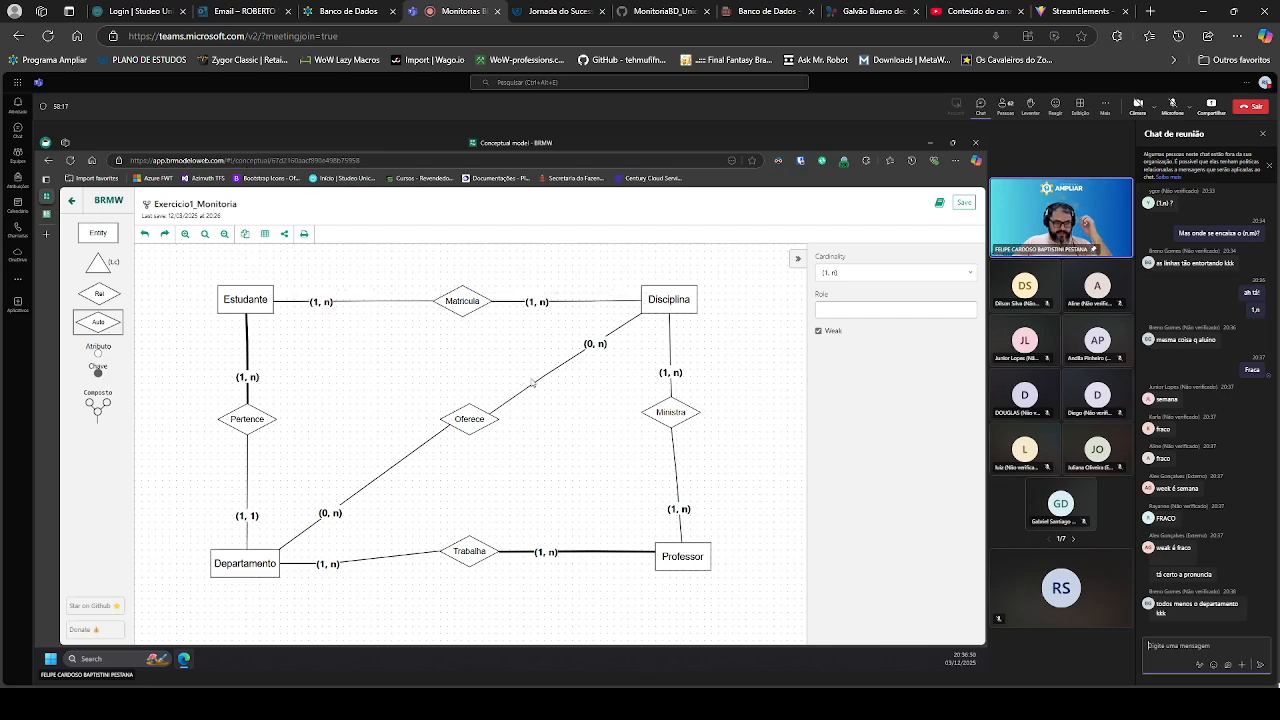
{"action": "left_click", "coordinate": [533, 381]}
{"action": "left_click", "coordinate": [761, 424]}
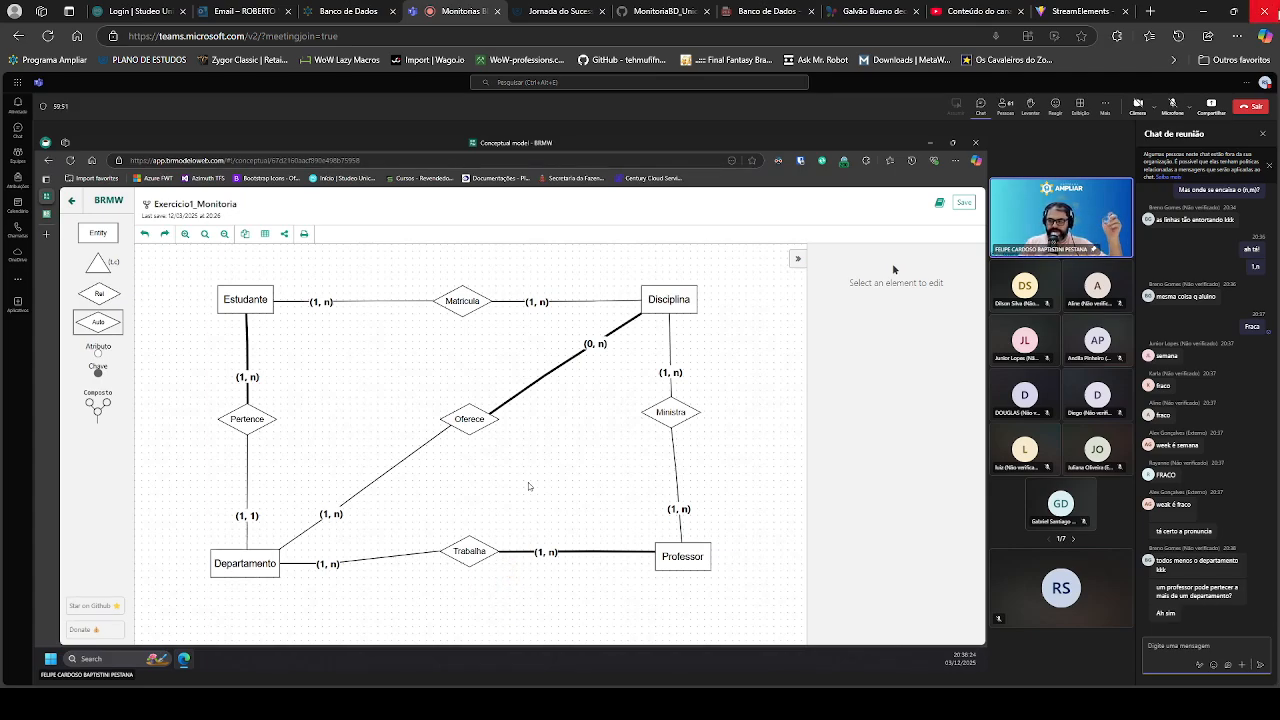
Step: Send the reply "Não" in the meeting chat
{"action": "mouse_move", "coordinate": [1062, 104]}
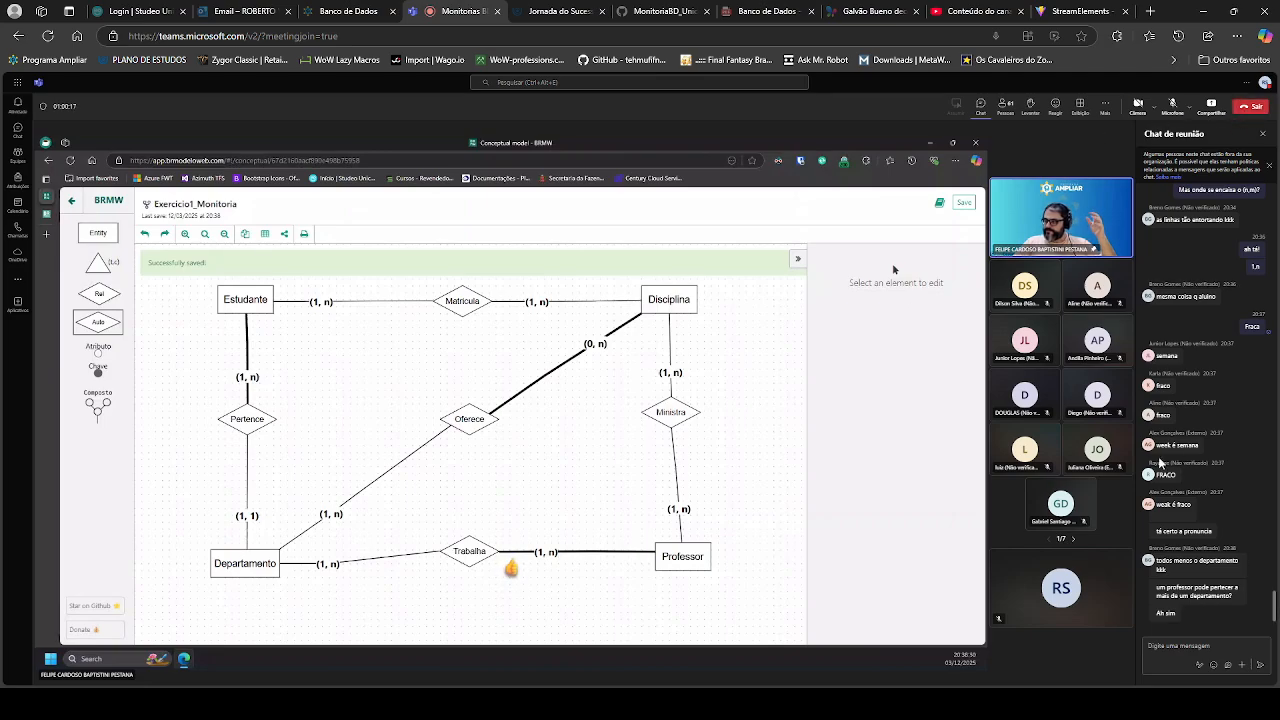
{"action": "left_click", "coordinate": [1170, 648]}
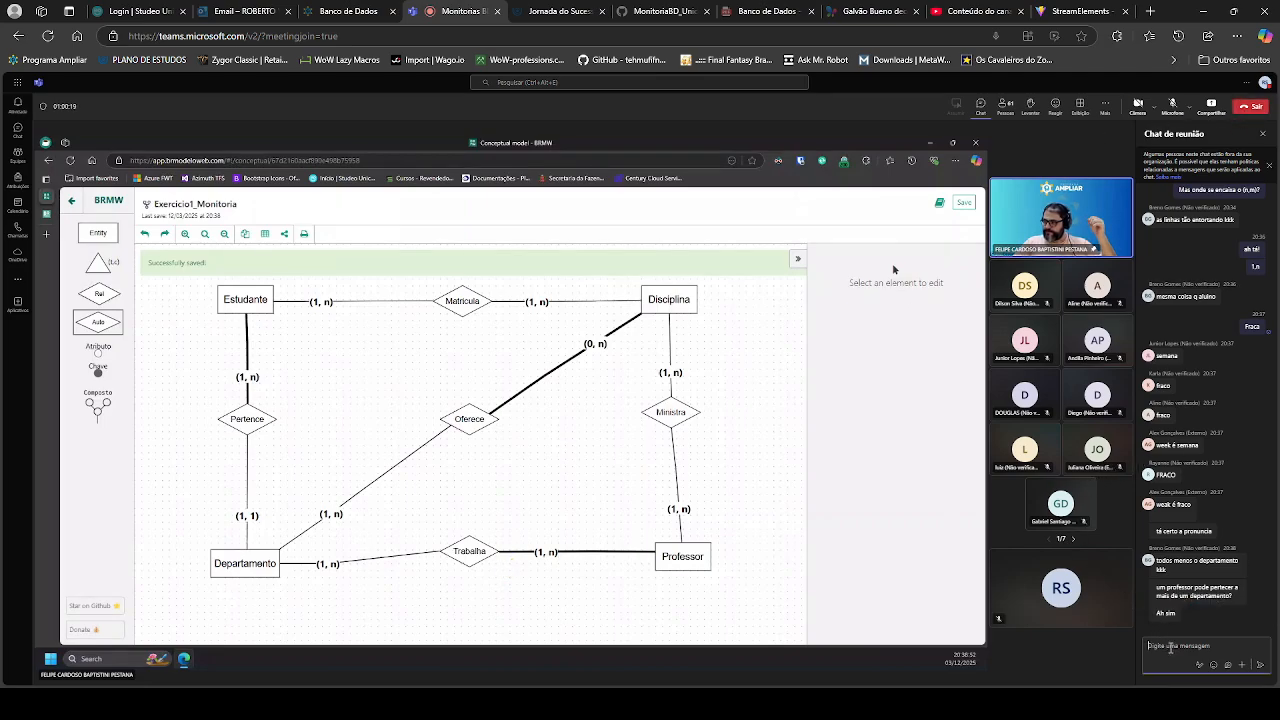
{"action": "type", "text": "Não"}
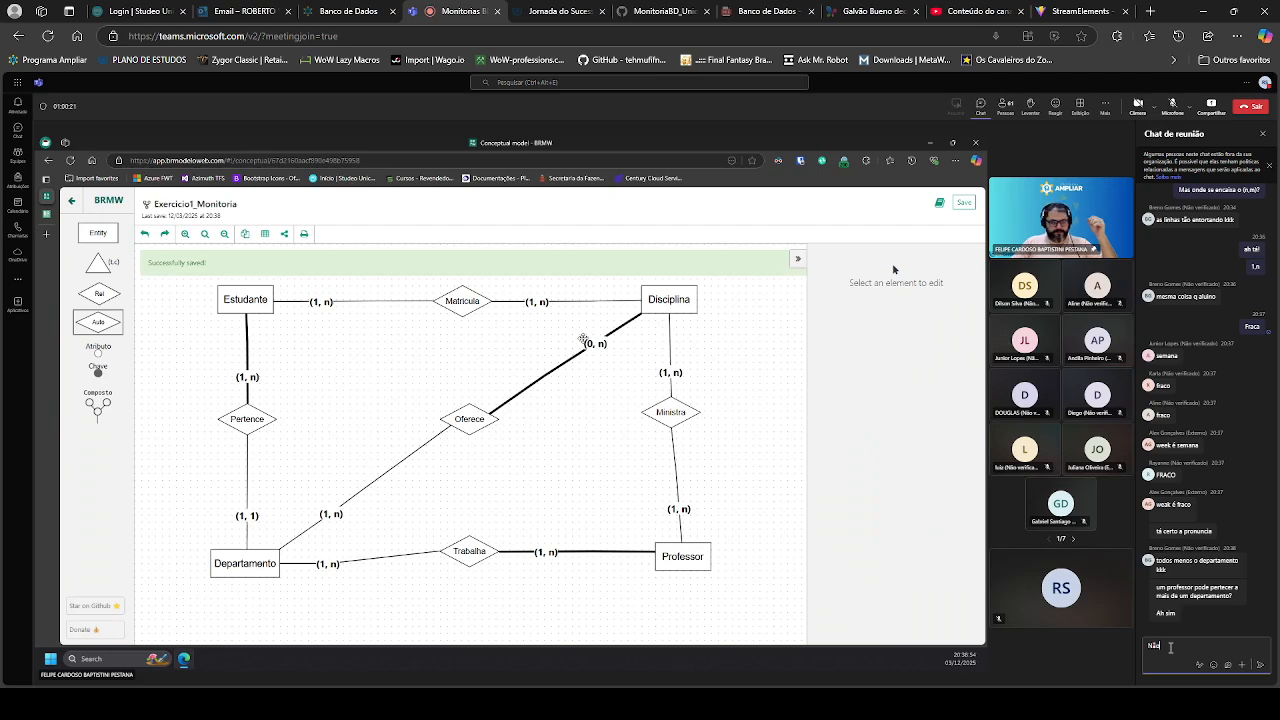
{"action": "key", "text": "Return"}
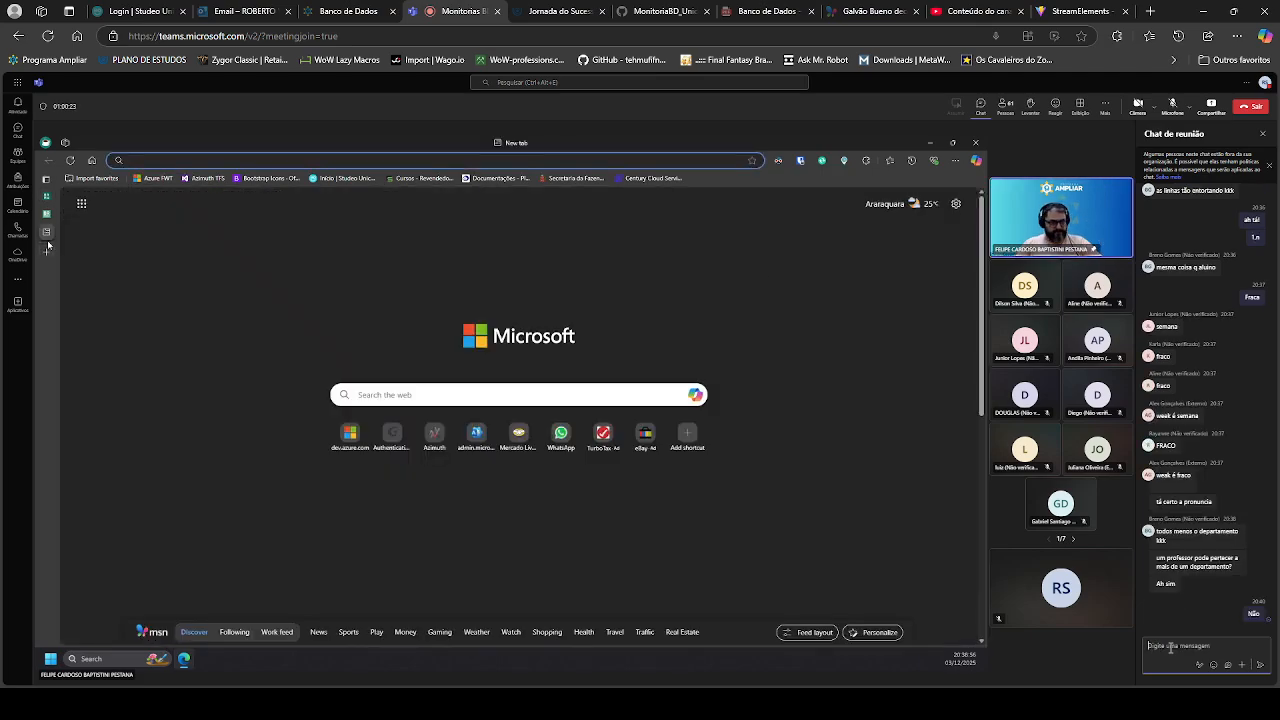
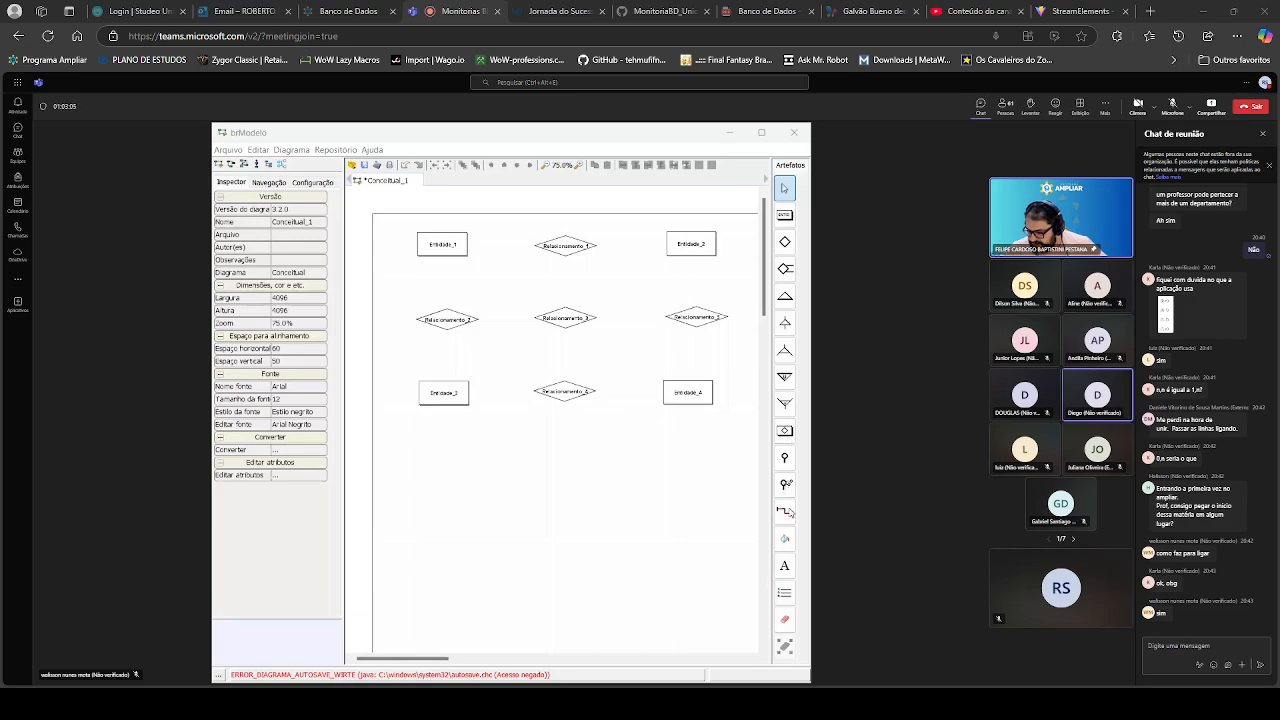
Step: In the brModelo diagram Conceitual_1, link Entidade_1 and Entidade_3 to the relationship diamond between them
{"action": "left_click", "coordinate": [786, 511]}
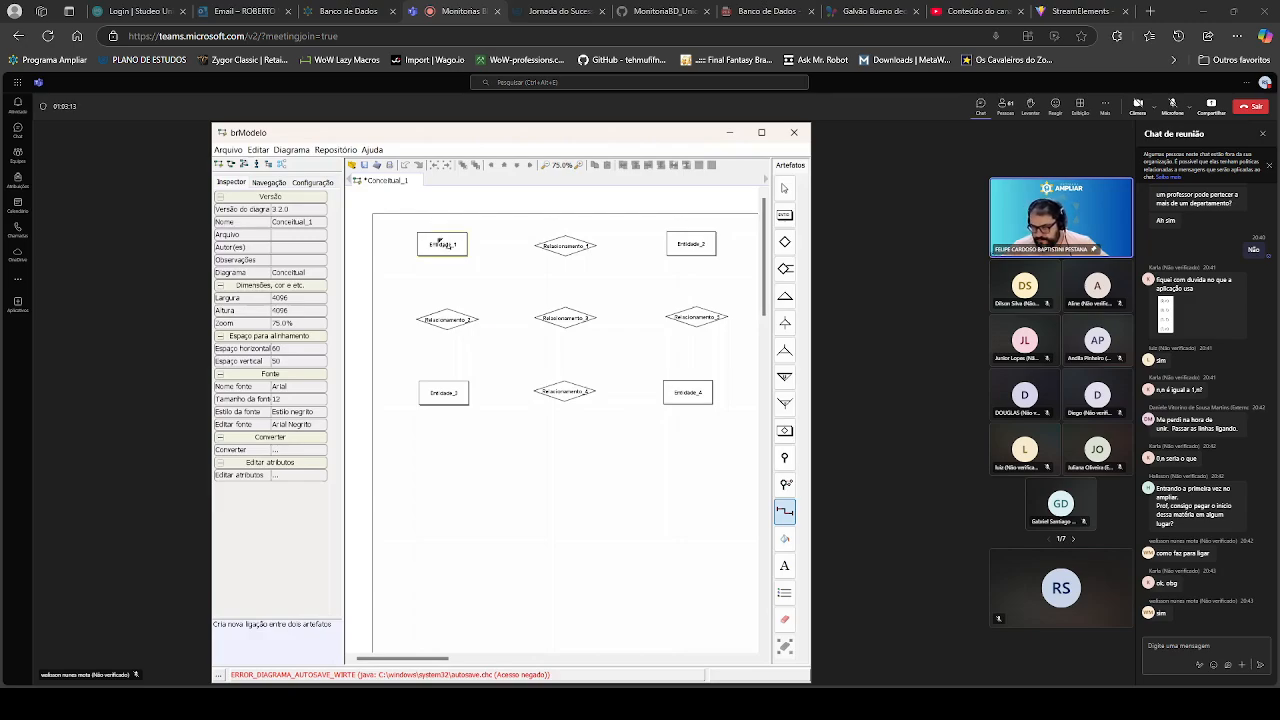
{"action": "left_click", "coordinate": [448, 320]}
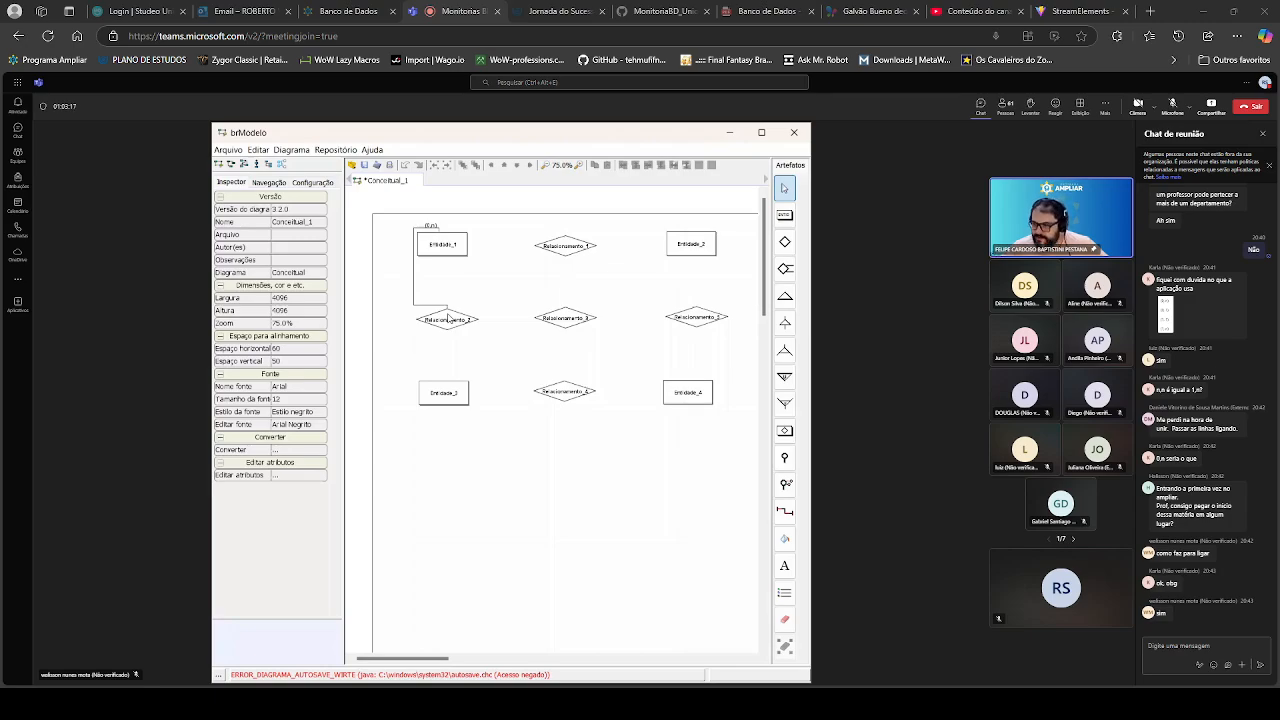
{"action": "left_click", "coordinate": [448, 320]}
{"action": "left_click", "coordinate": [438, 396]}
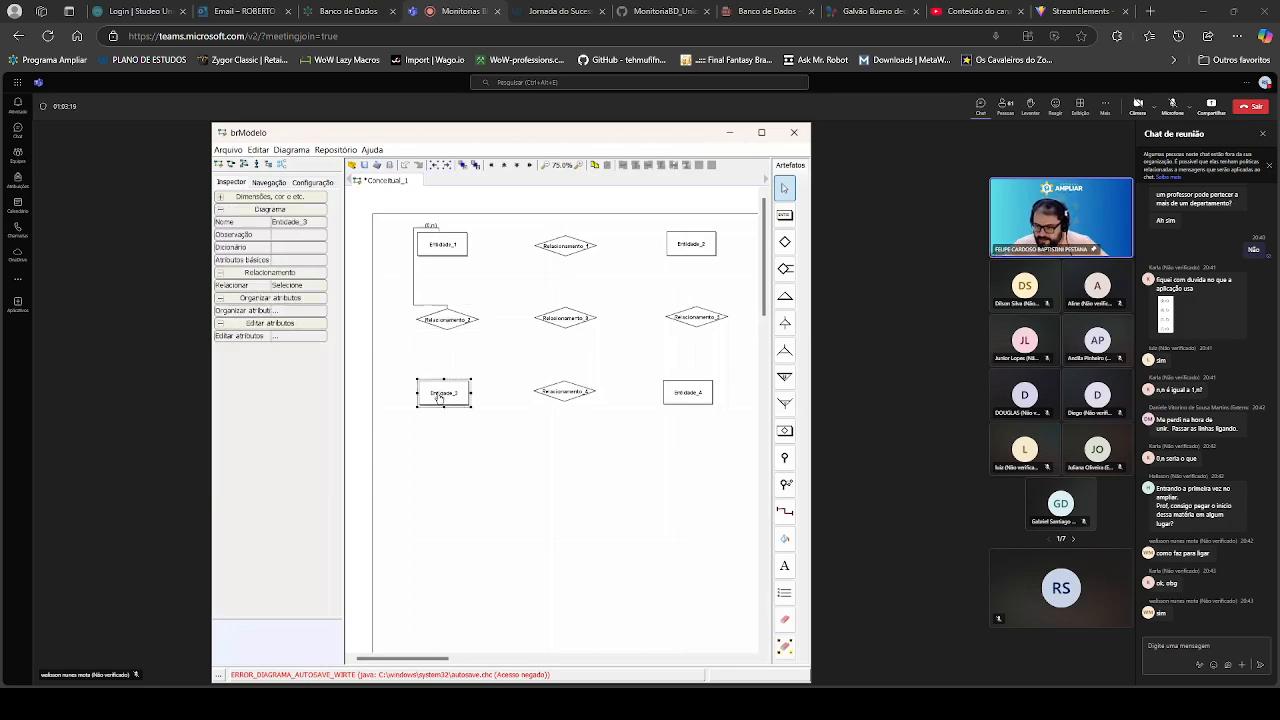
{"action": "left_click", "coordinate": [443, 321]}
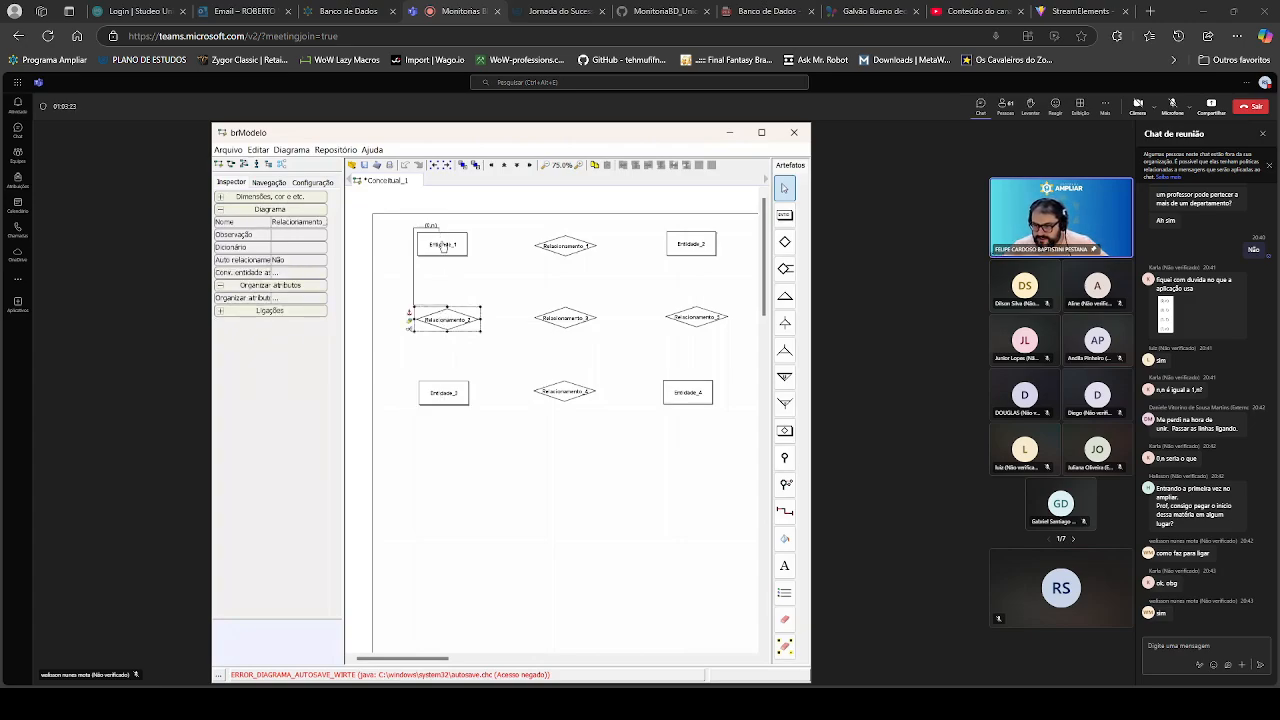
{"action": "left_click", "coordinate": [785, 511]}
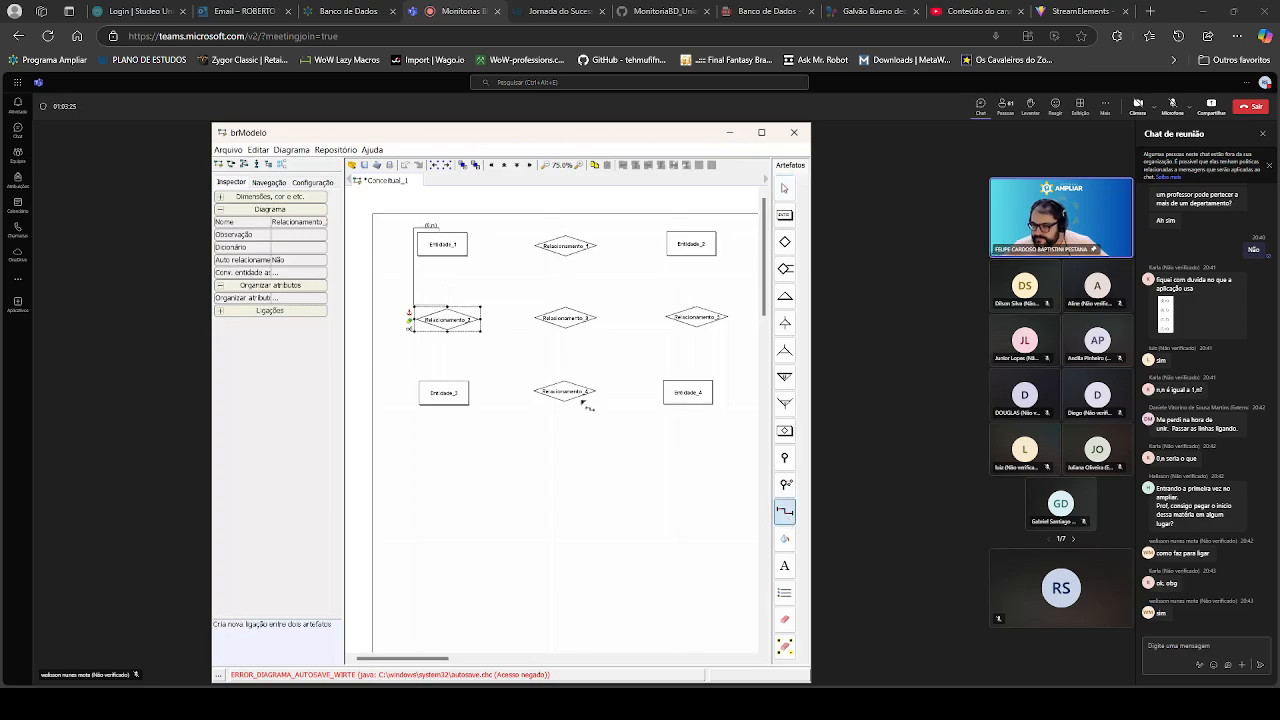
{"action": "left_click", "coordinate": [444, 392]}
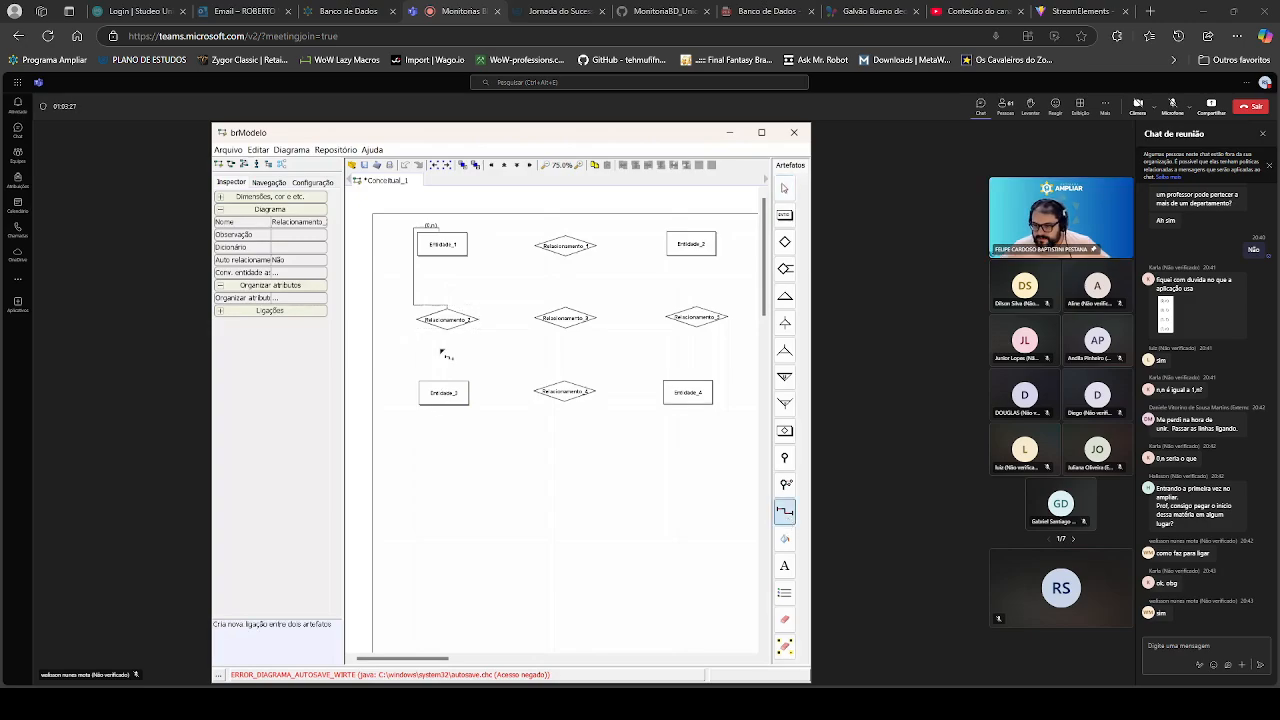
{"action": "left_click", "coordinate": [443, 320]}
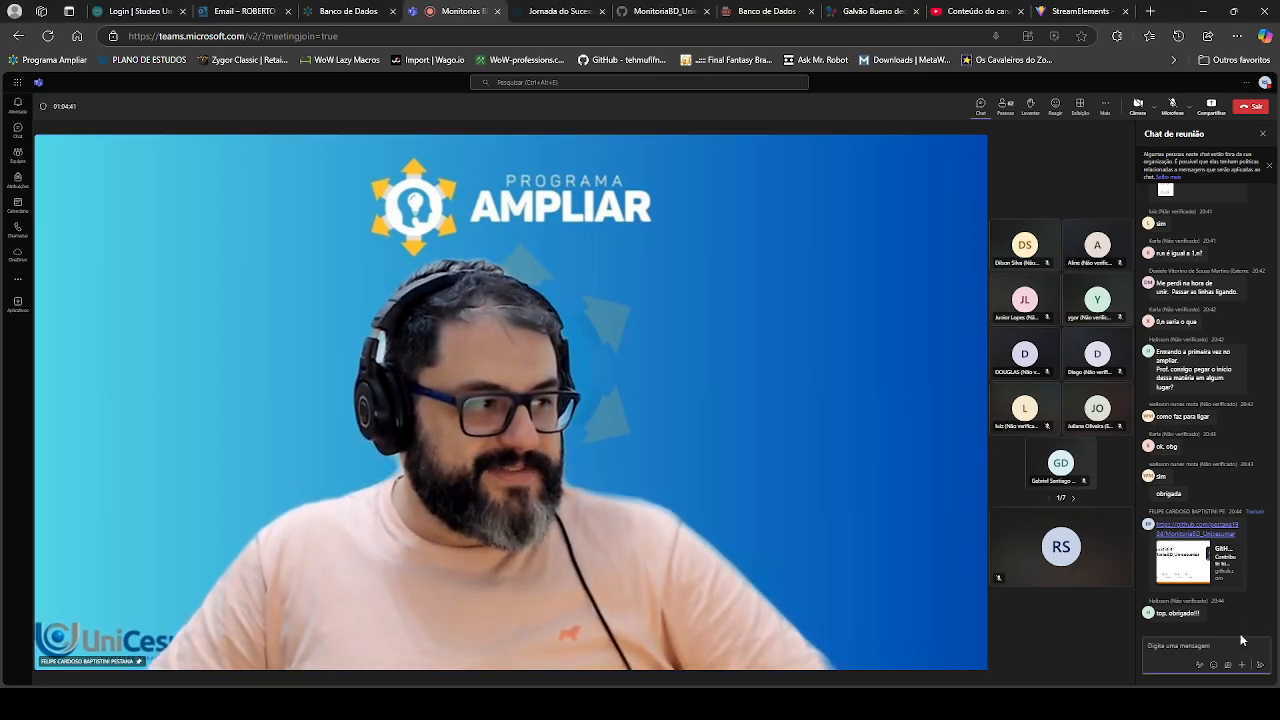
Step: Send the messages "kkkkkkkkkk" and "Ai cê quebra a minha perna" in the meeting chat
{"action": "type", "text": "kkkkkkkkkk"}
{"action": "key", "text": "Return"}
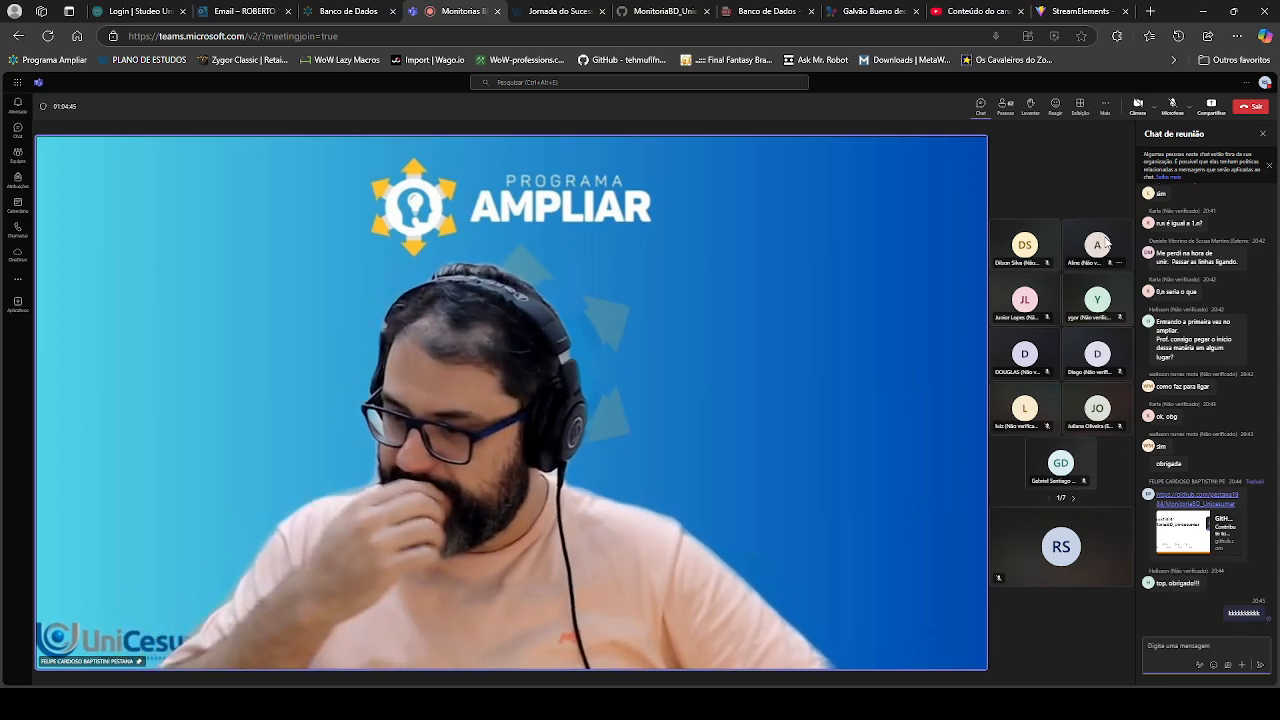
{"action": "type", "text": "Ai"}
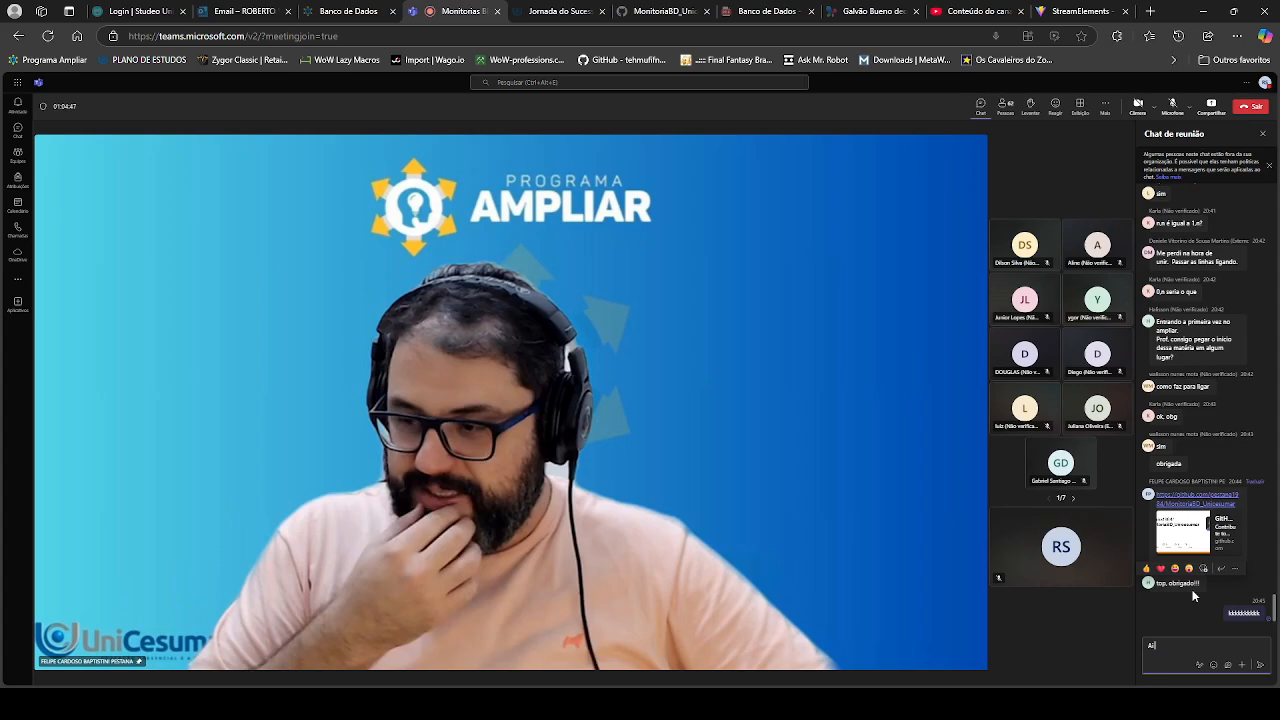
{"action": "type", "text": " c"}
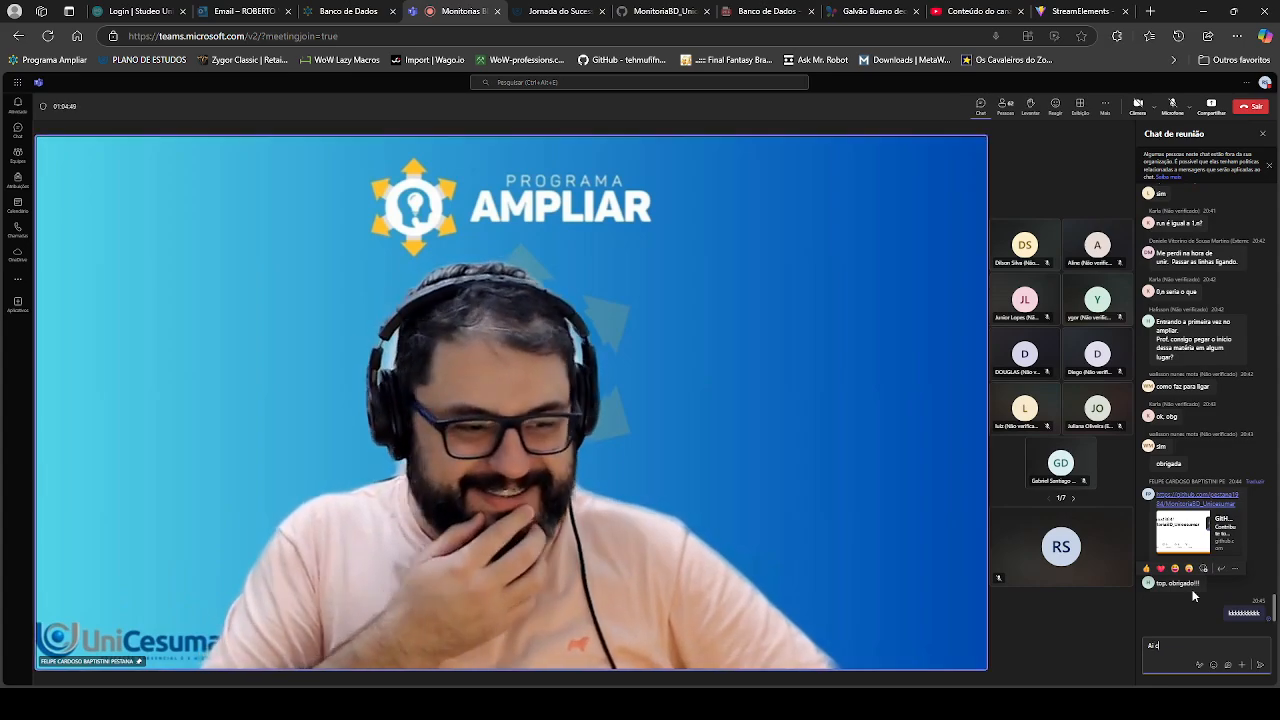
{"action": "type", "text": "ê quebra a m"}
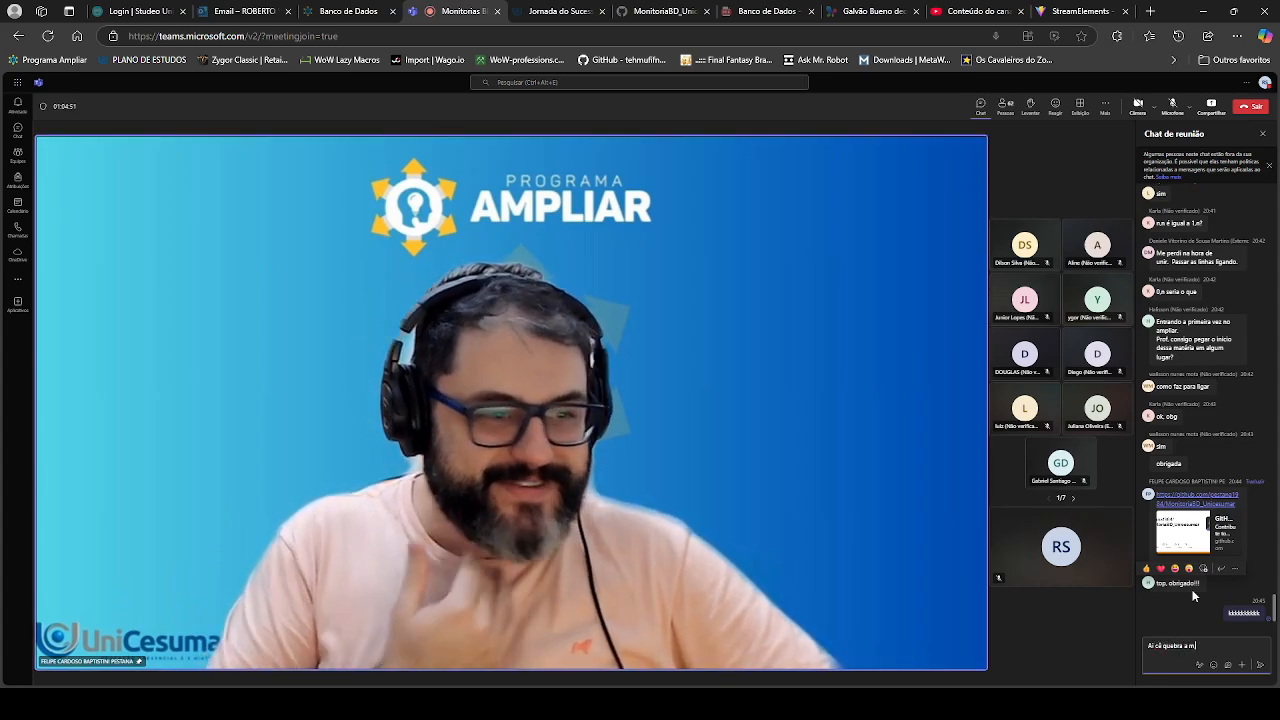
{"action": "type", "text": "inha p"}
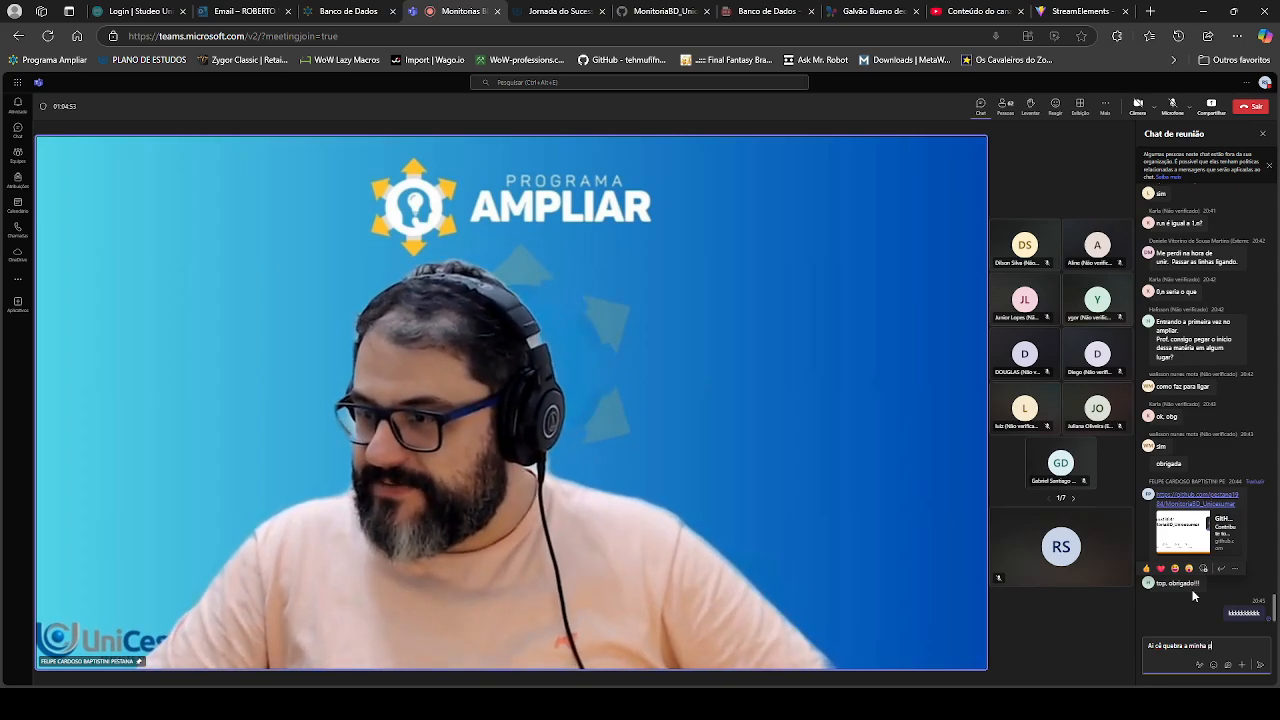
{"action": "type", "text": "erna"}
{"action": "key", "text": "Return"}
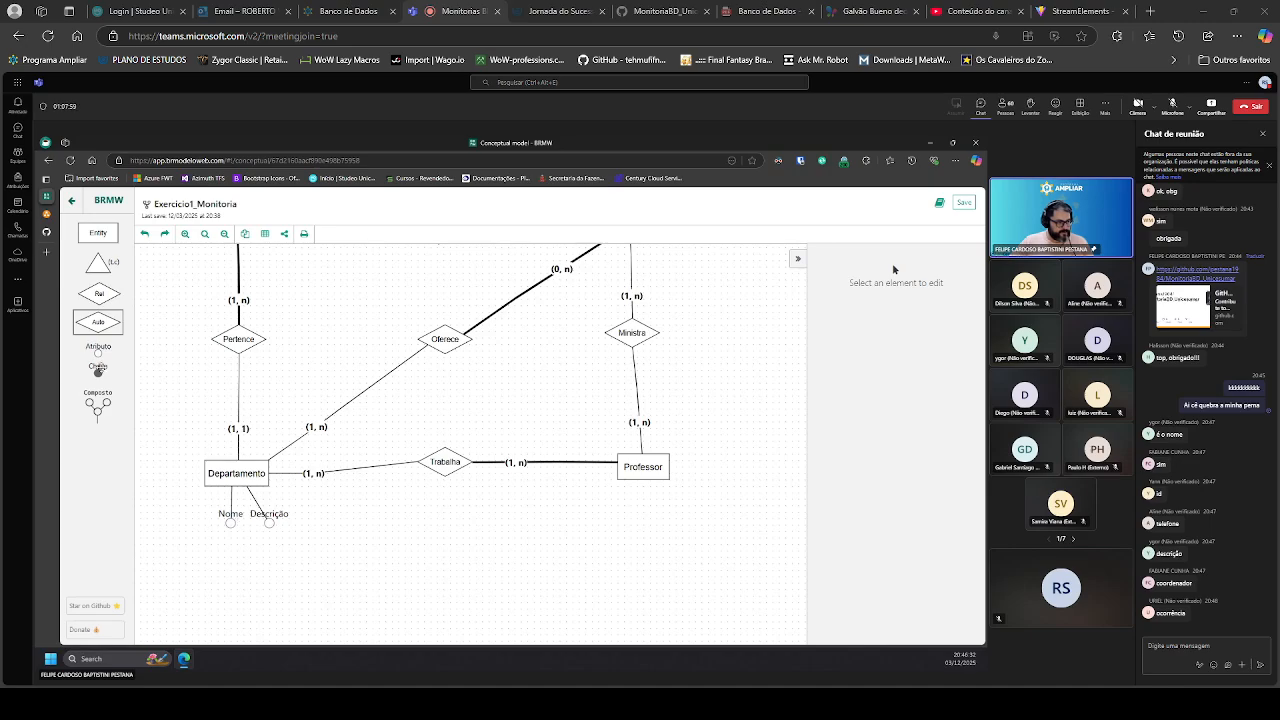
Step: Add an attribute named Coordenador to the Departamento entity and place it beside the Nome attribute
{"action": "left_click_drag", "start_coordinate": [97, 355], "coordinate": [218, 546]}
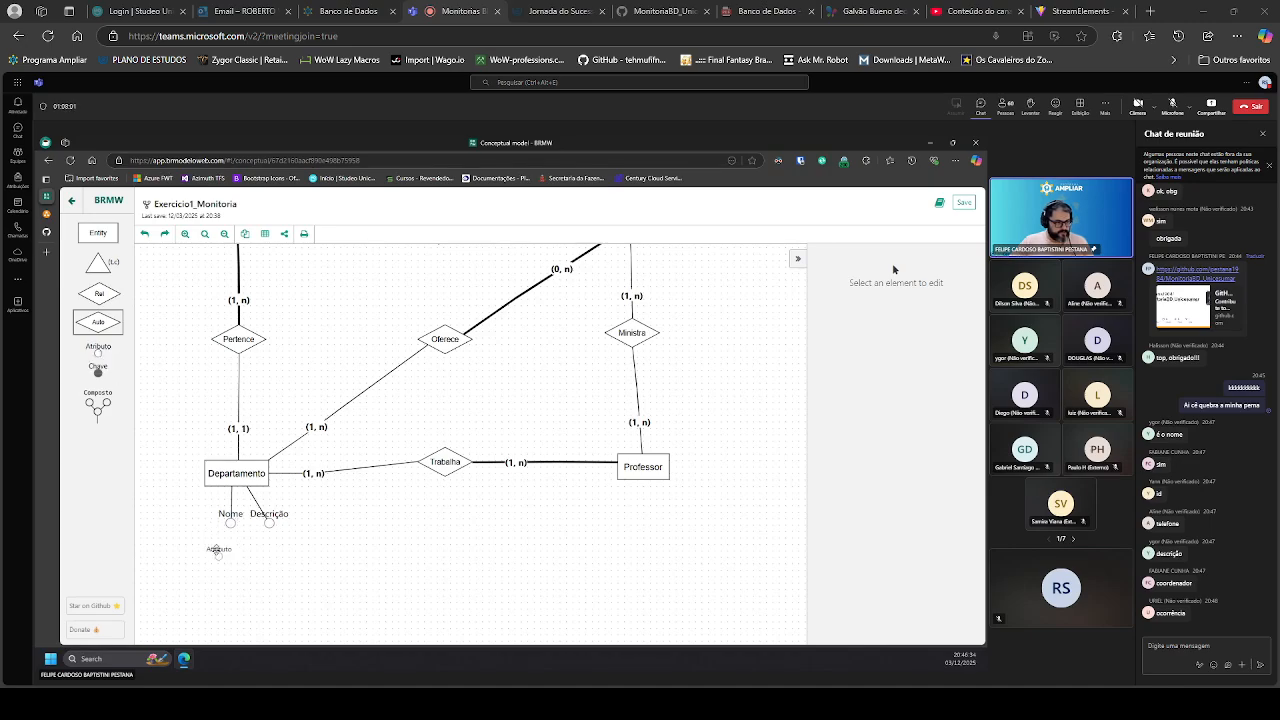
{"action": "left_click", "coordinate": [218, 550]}
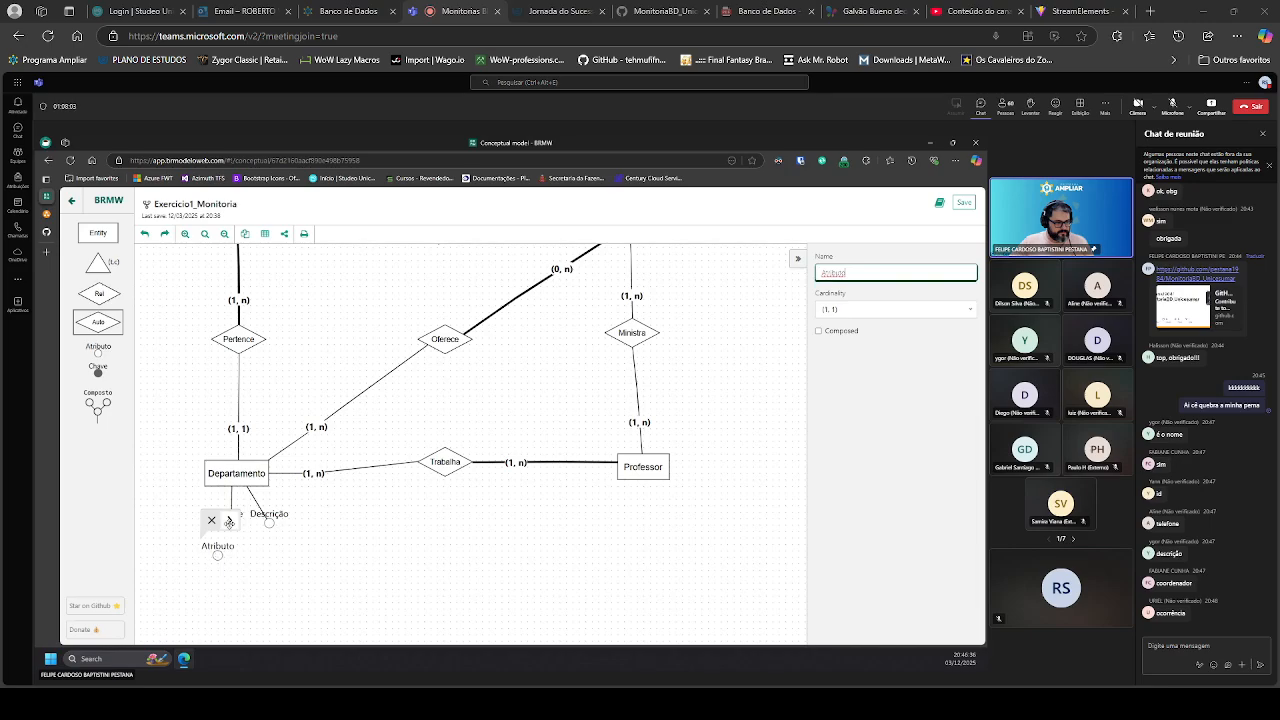
{"action": "left_click_drag", "start_coordinate": [230, 520], "coordinate": [231, 477]}
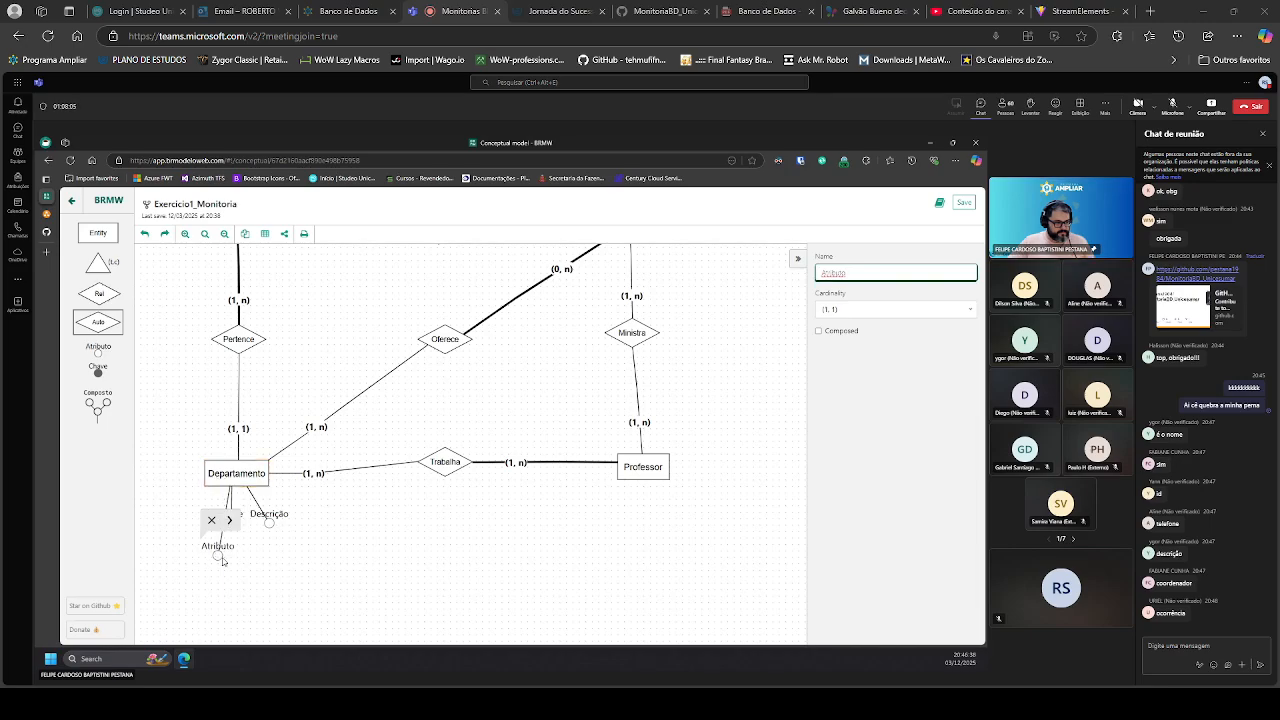
{"action": "double_click", "coordinate": [862, 271]}
{"action": "type", "text": "Co"}
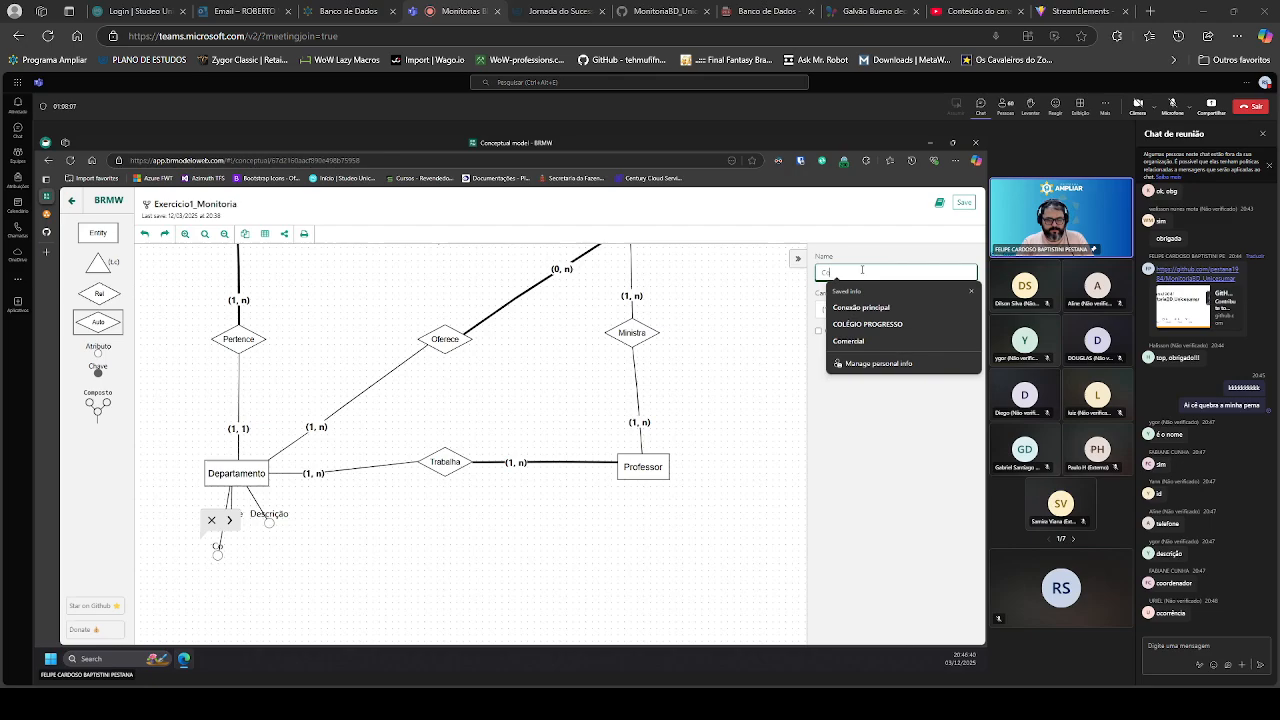
{"action": "type", "text": "ordenador"}
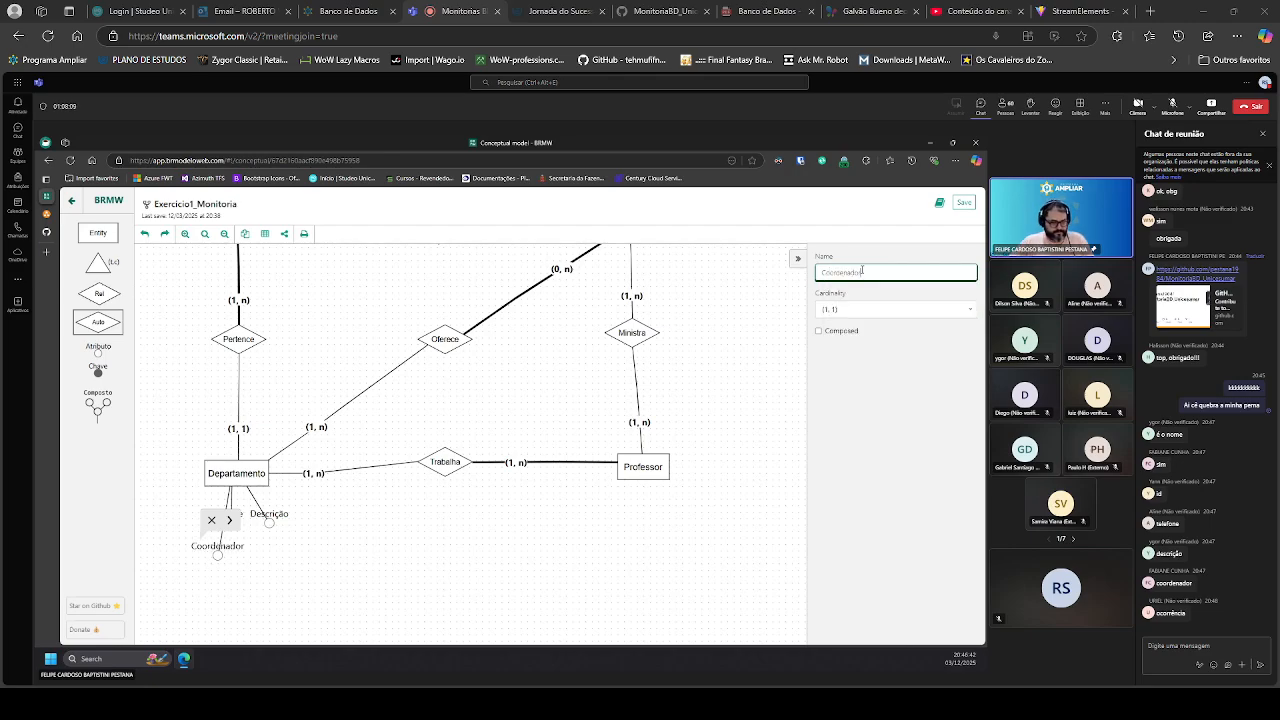
{"action": "left_click", "coordinate": [345, 596]}
{"action": "left_click_drag", "start_coordinate": [218, 556], "coordinate": [185, 522]}
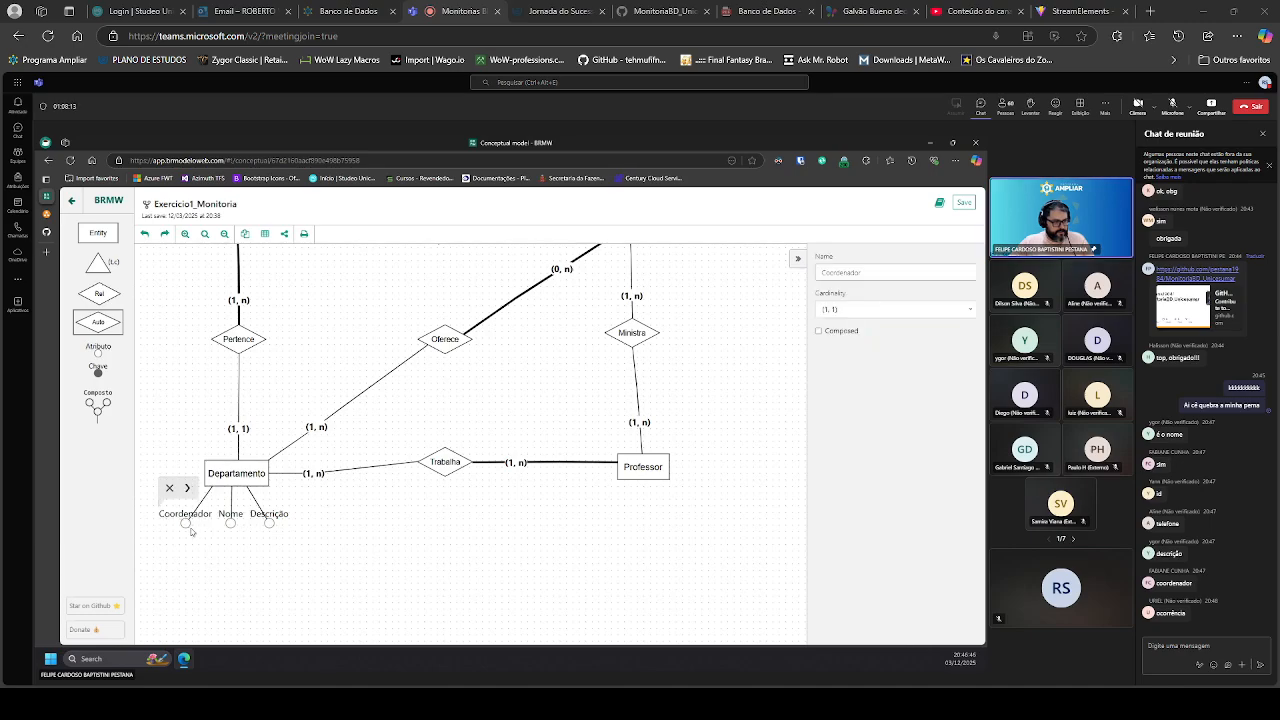
Step: Add an attribute named Ocorrencia, link it to the Departamento entity and place it beside the Descrição attribute
{"action": "left_click", "coordinate": [98, 352]}
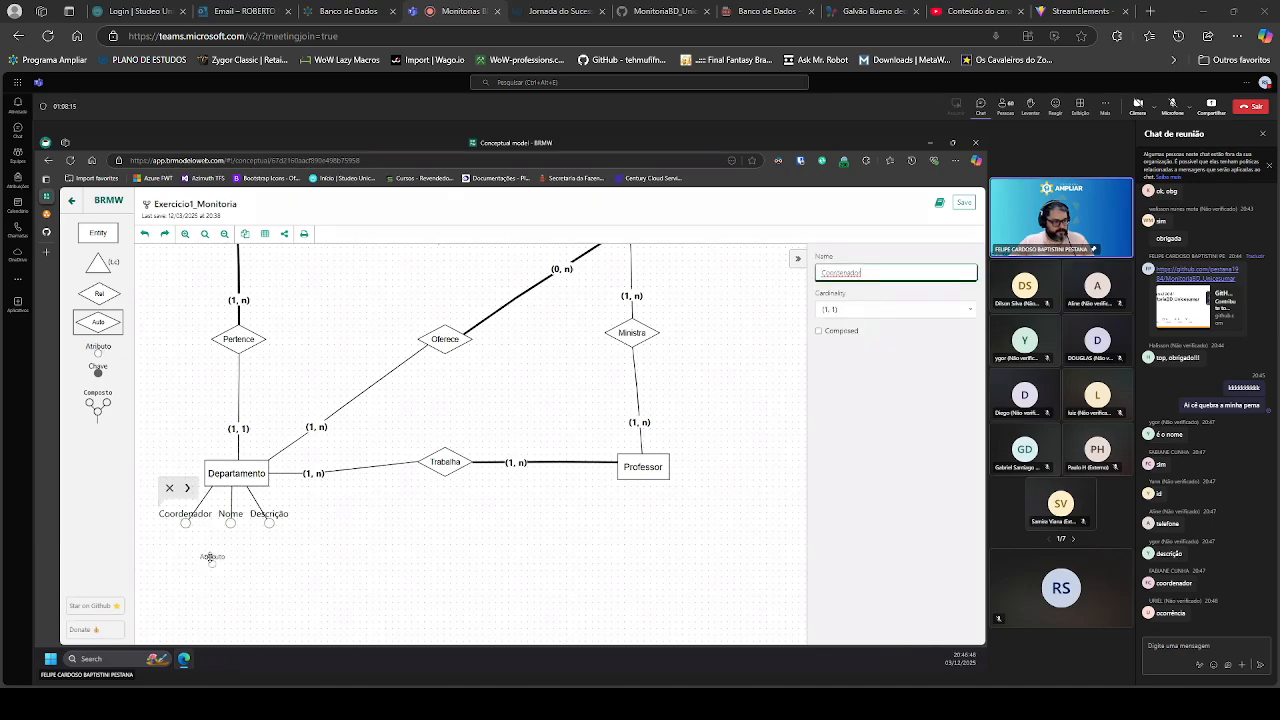
{"action": "left_click", "coordinate": [211, 565]}
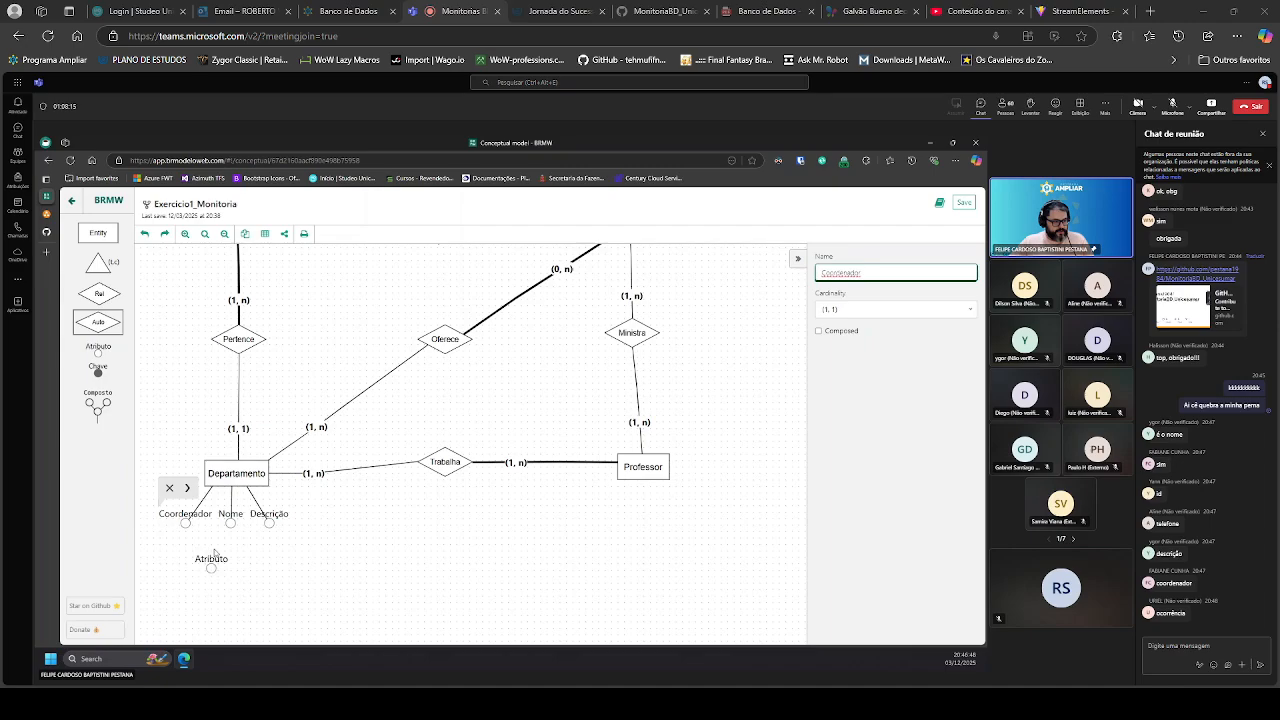
{"action": "double_click", "coordinate": [869, 277]}
{"action": "key", "text": "BackSpace"}
{"action": "type", "text": "Ocor"}
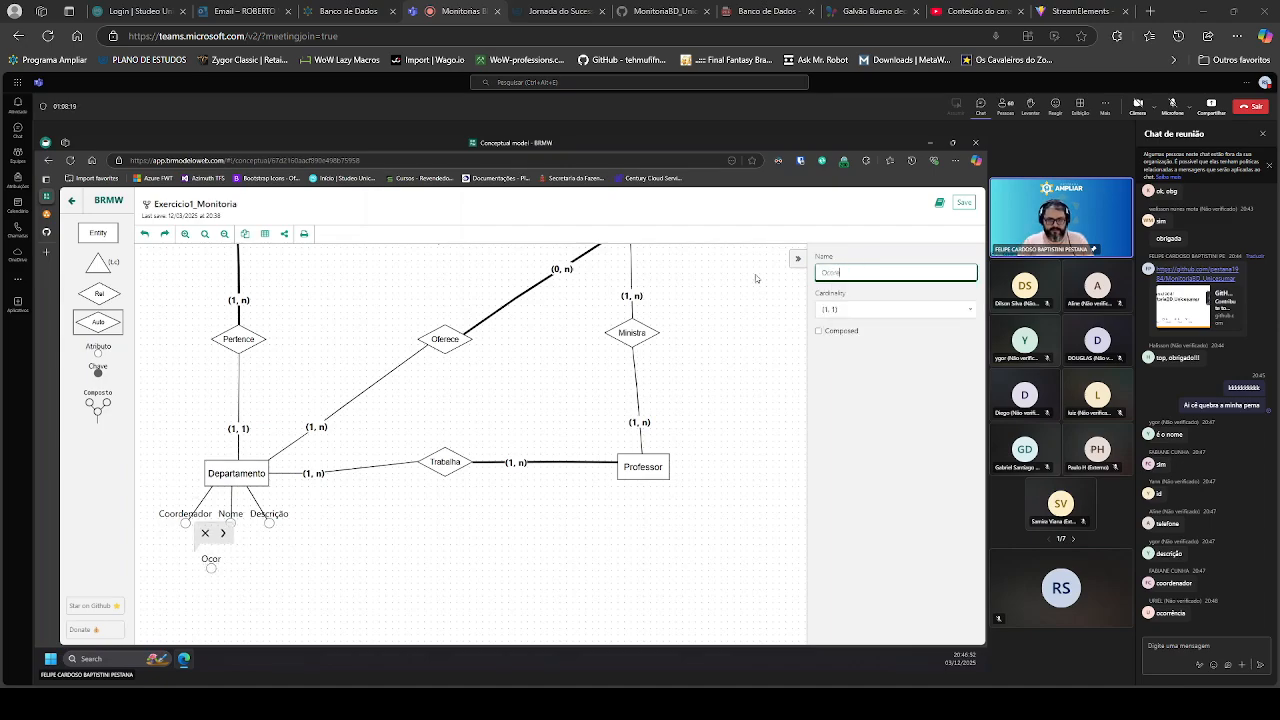
{"action": "type", "text": "rencia"}
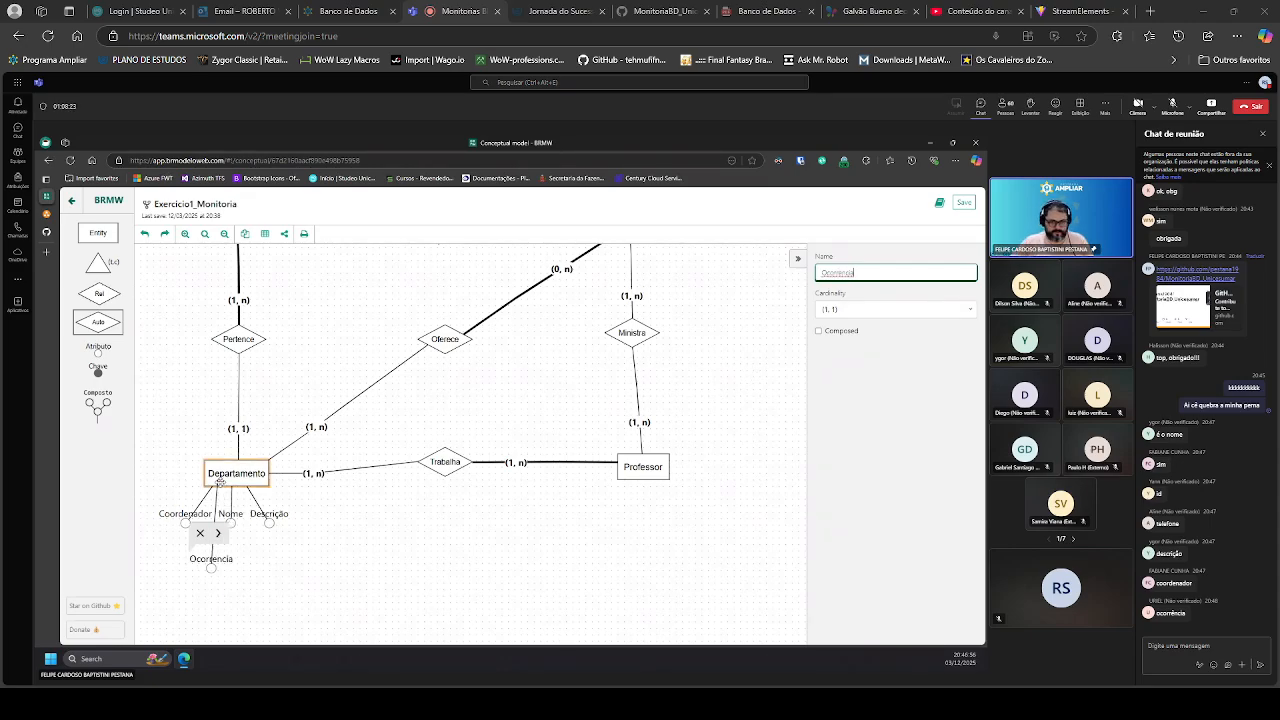
{"action": "left_click", "coordinate": [287, 588]}
{"action": "left_click_drag", "start_coordinate": [208, 569], "coordinate": [311, 523]}
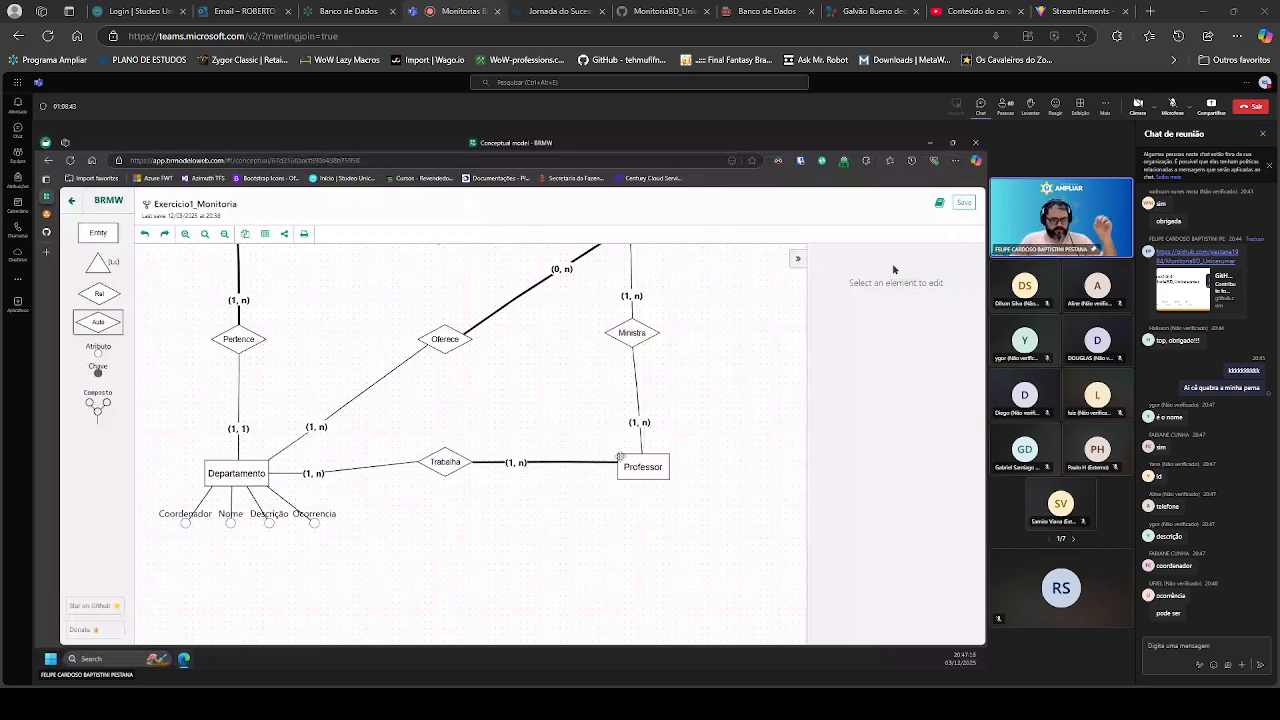
Step: Add two attributes named Nome and Telefone side by side beneath the Professor entity
{"action": "left_click_drag", "start_coordinate": [98, 352], "coordinate": [650, 510]}
{"action": "left_click", "coordinate": [648, 509]}
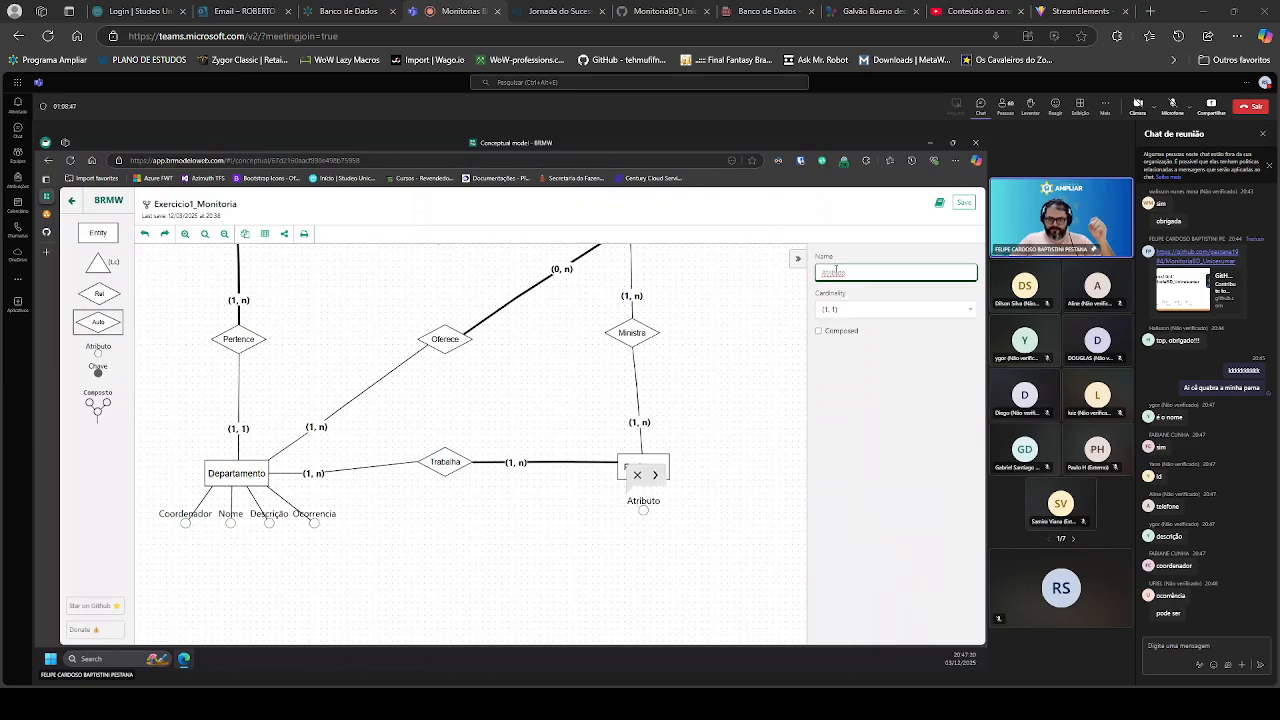
{"action": "type", "text": "Nome"}
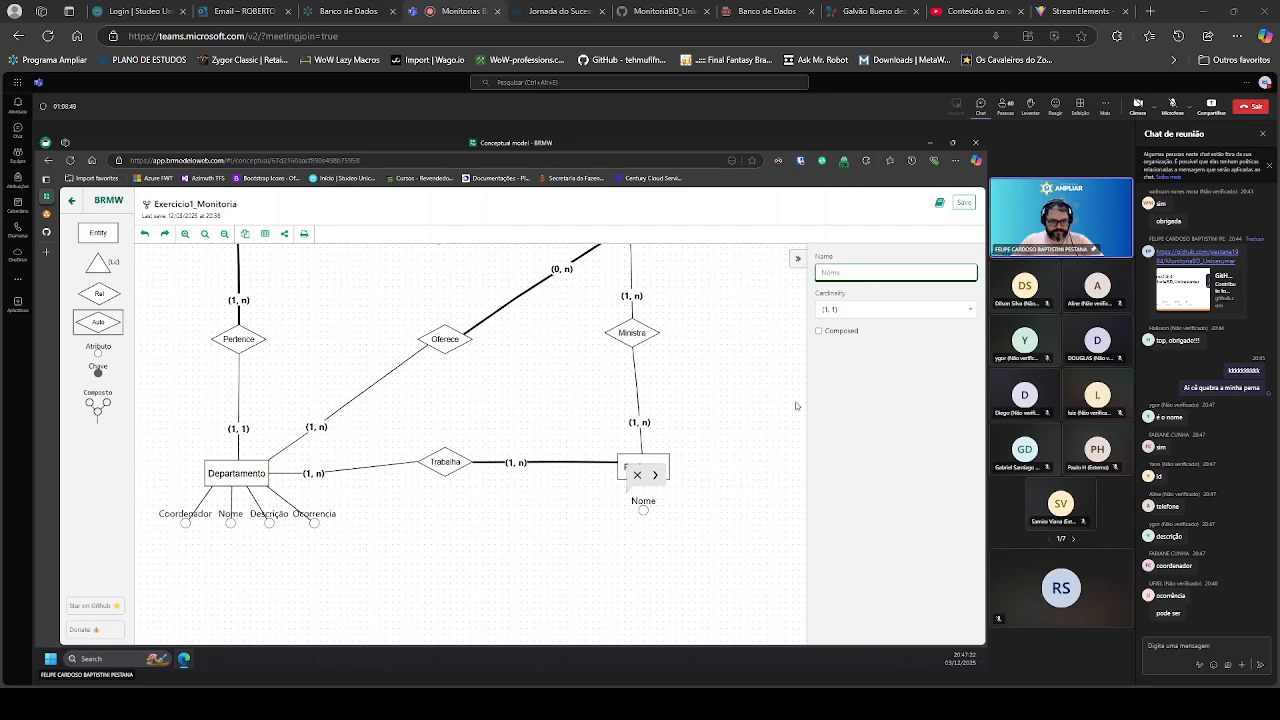
{"action": "left_click", "coordinate": [763, 274]}
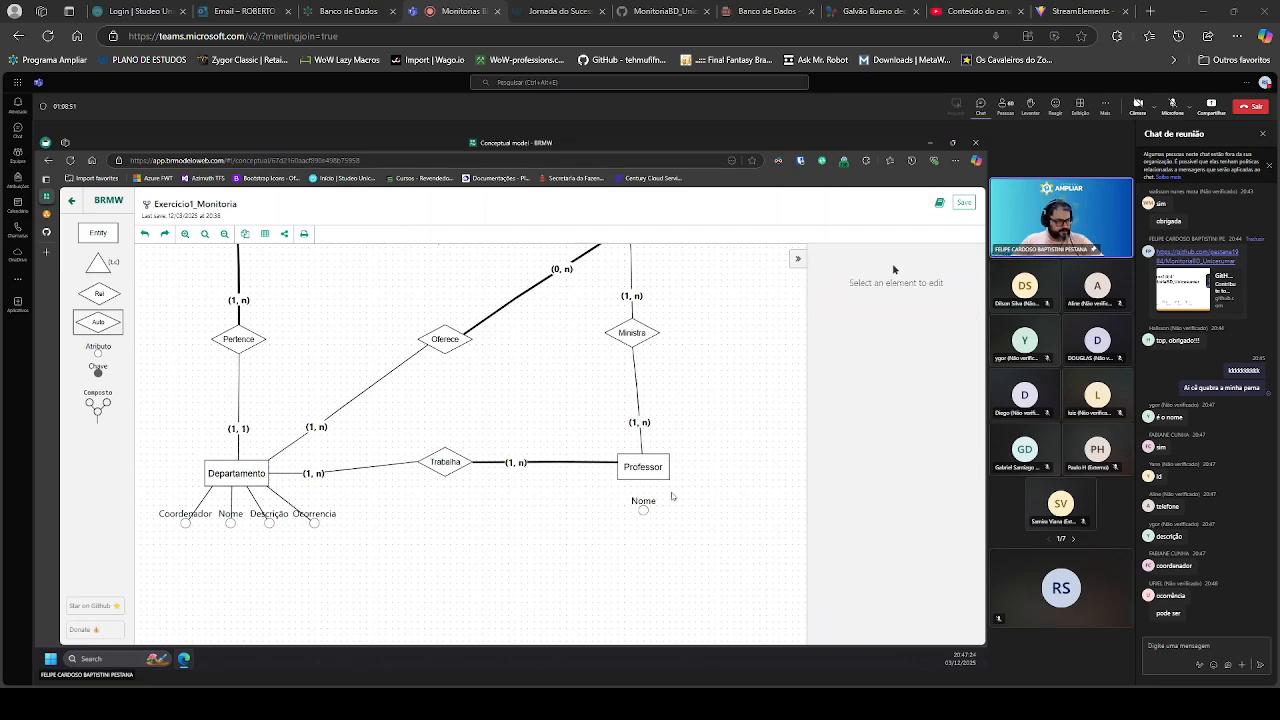
{"action": "left_click_drag", "start_coordinate": [98, 352], "coordinate": [681, 504]}
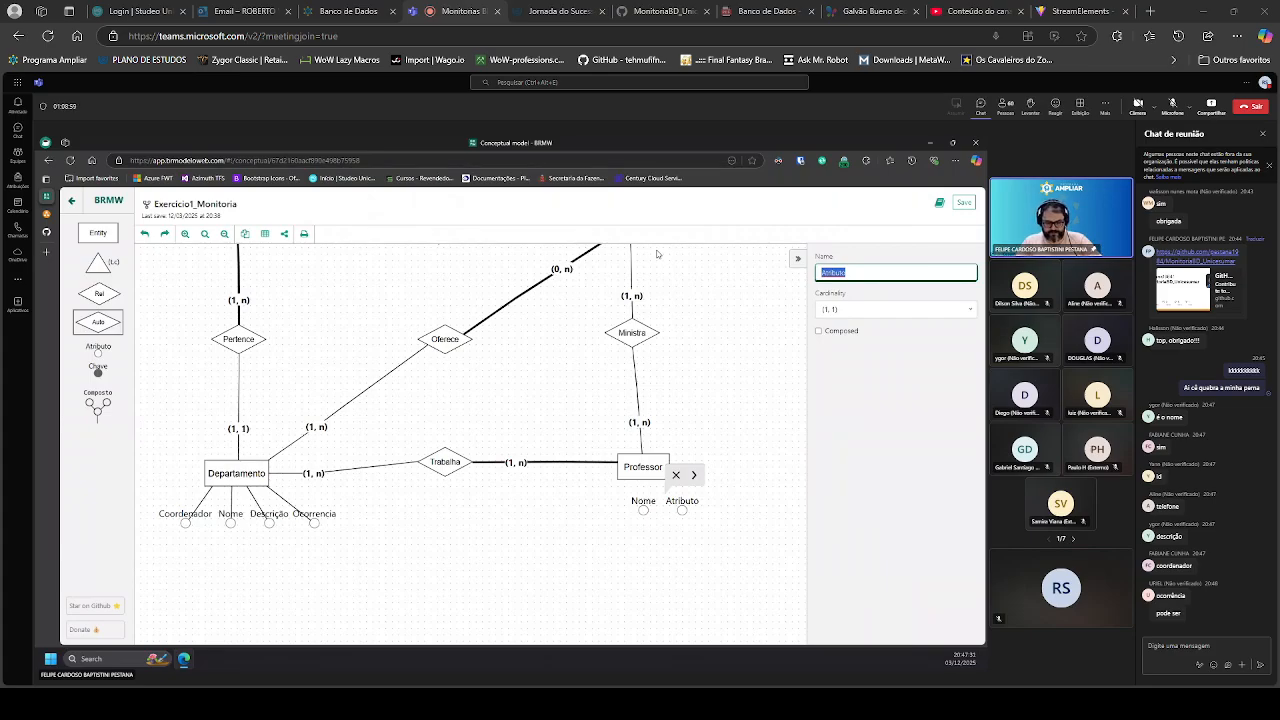
{"action": "type", "text": "Telefone"}
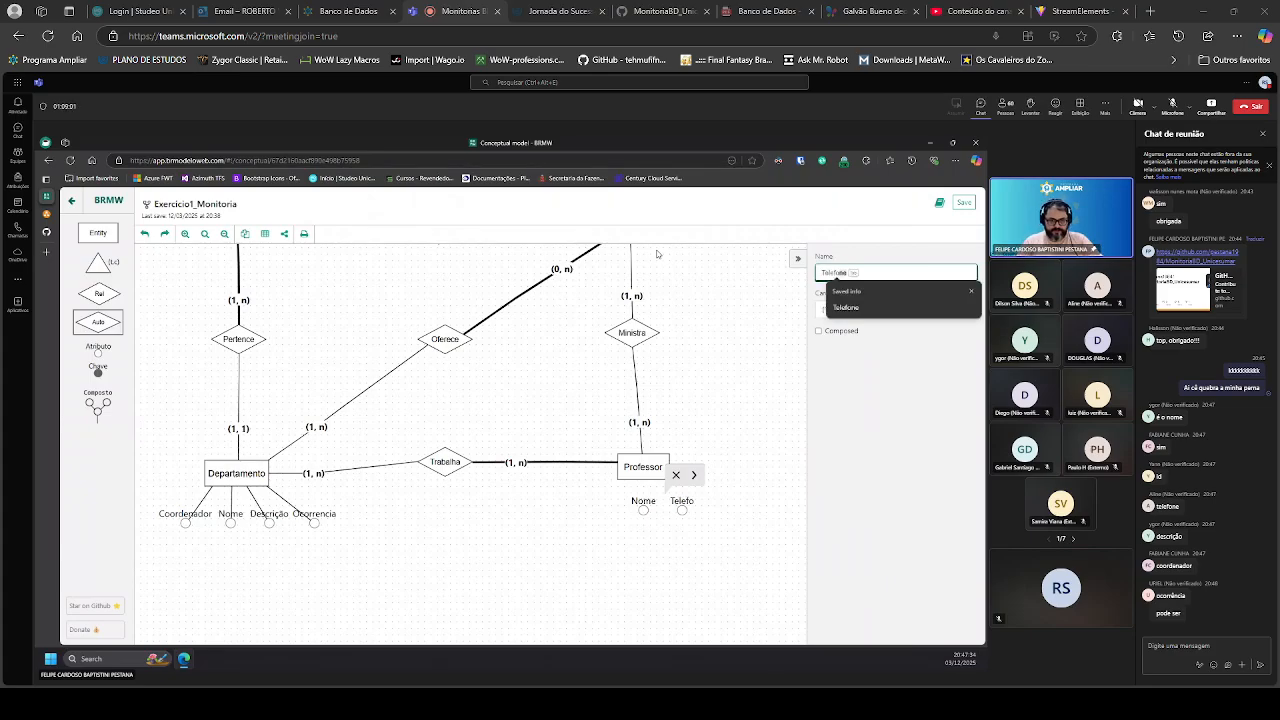
{"action": "left_click", "coordinate": [705, 535]}
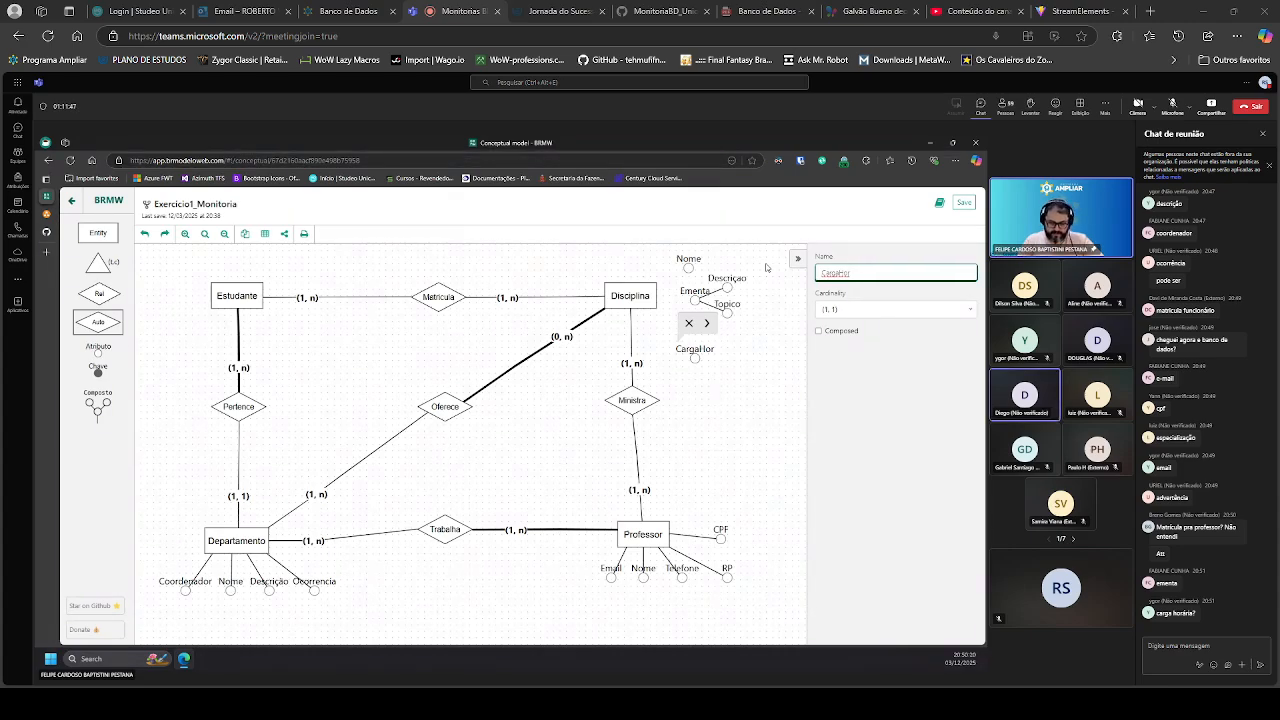
Step: Complete the name of the new attribute near Disciplina as CargaHoraria and move it slightly closer to the Ementa attribute
{"action": "type", "text": "aria"}
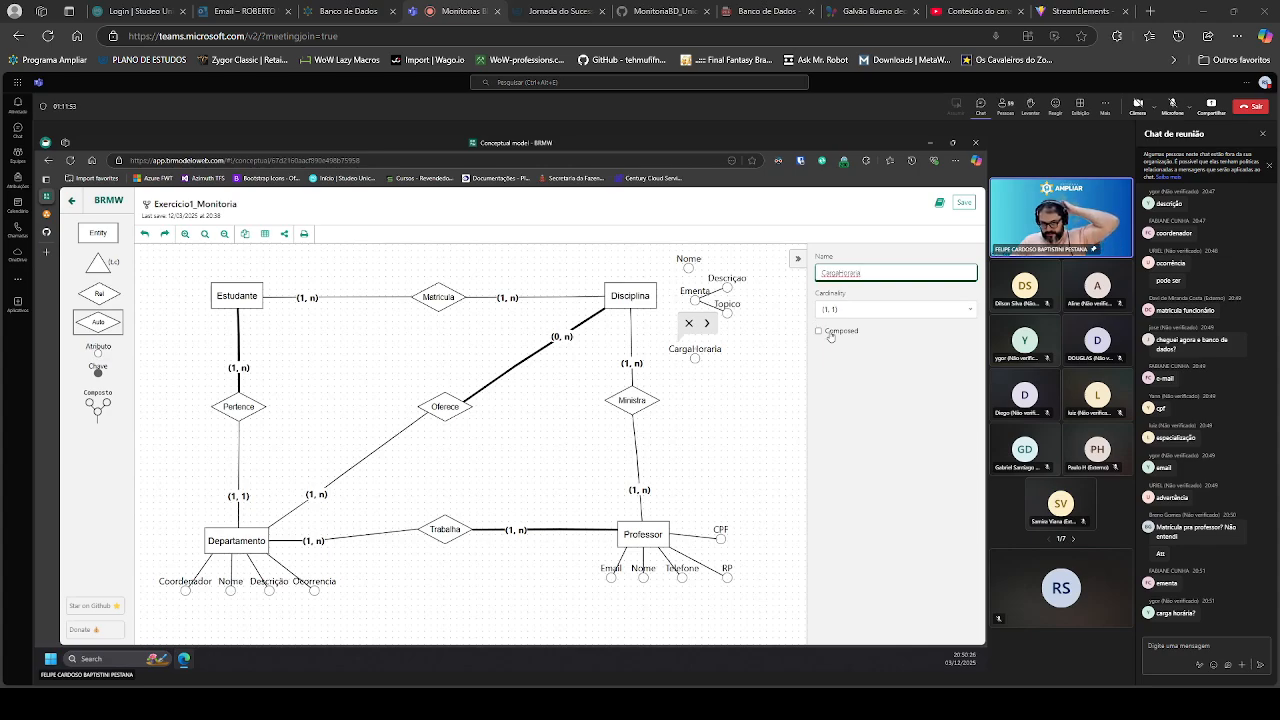
{"action": "left_click", "coordinate": [798, 354]}
{"action": "left_click_drag", "start_coordinate": [697, 359], "coordinate": [699, 348]}
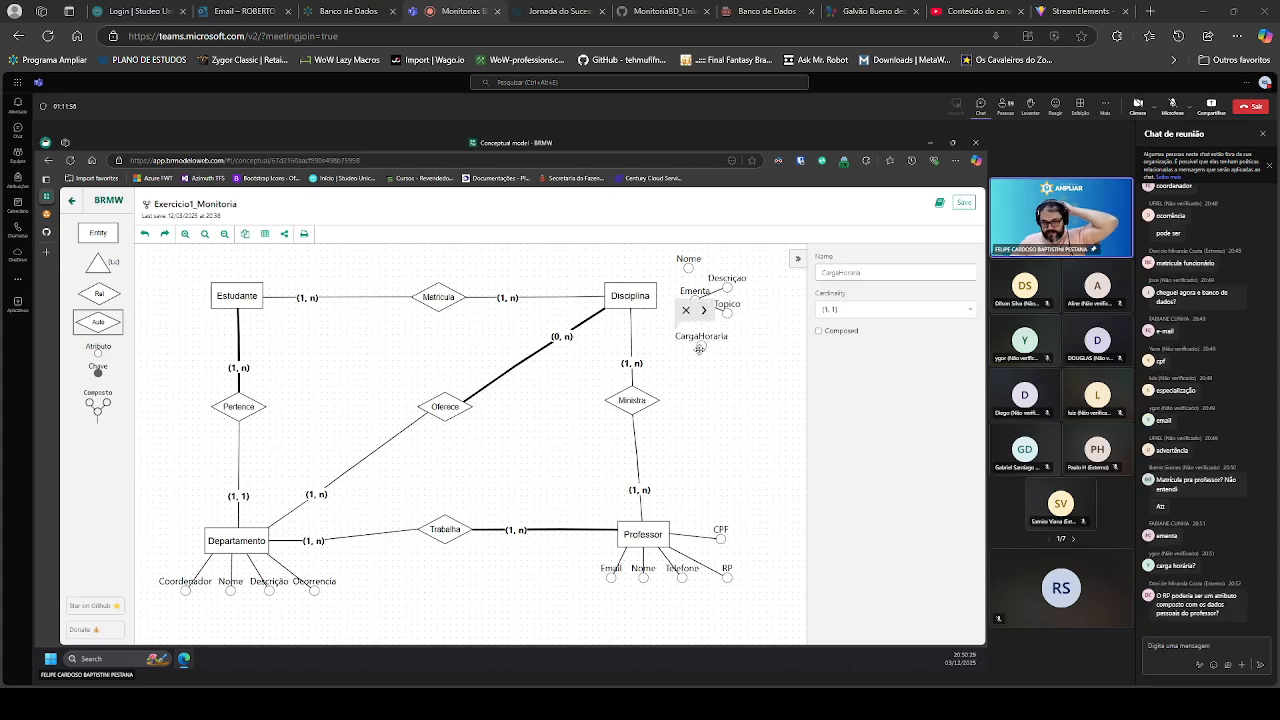
{"action": "left_click", "coordinate": [741, 393]}
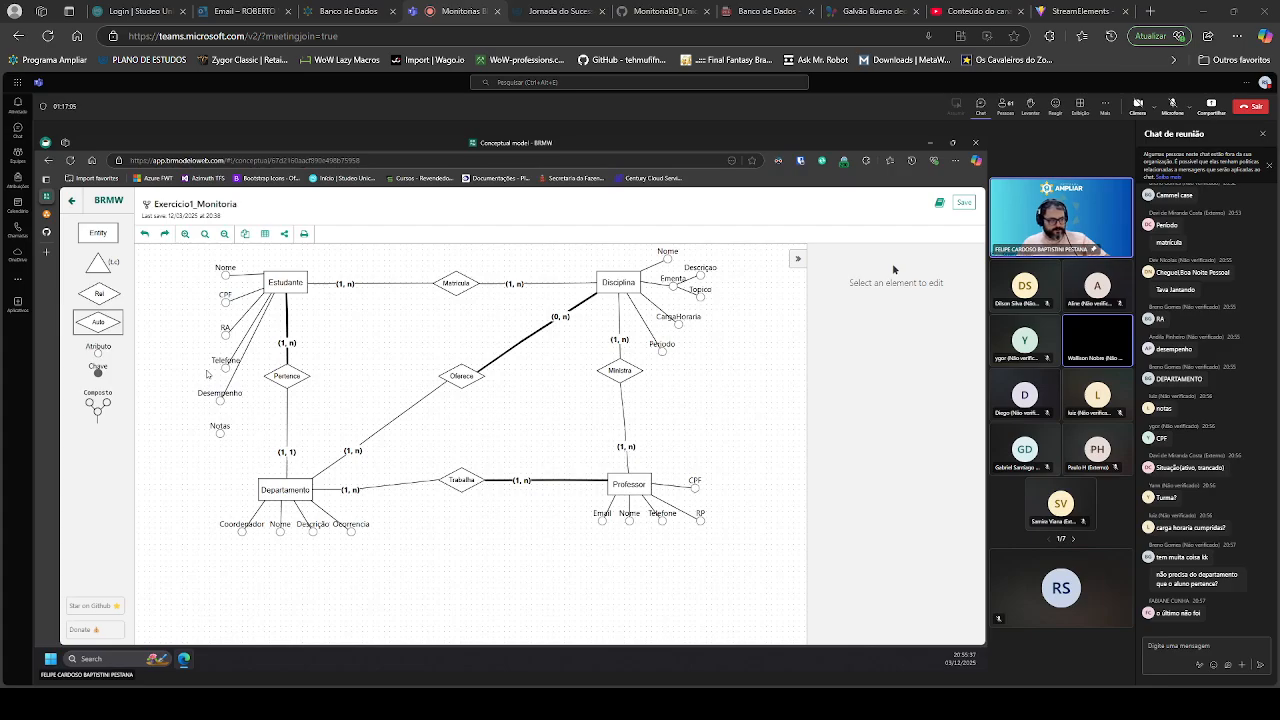
Step: Link the Notas attribute to the Estudante entity and save the Exercicio1_Monitoria model
{"action": "left_click", "coordinate": [219, 431]}
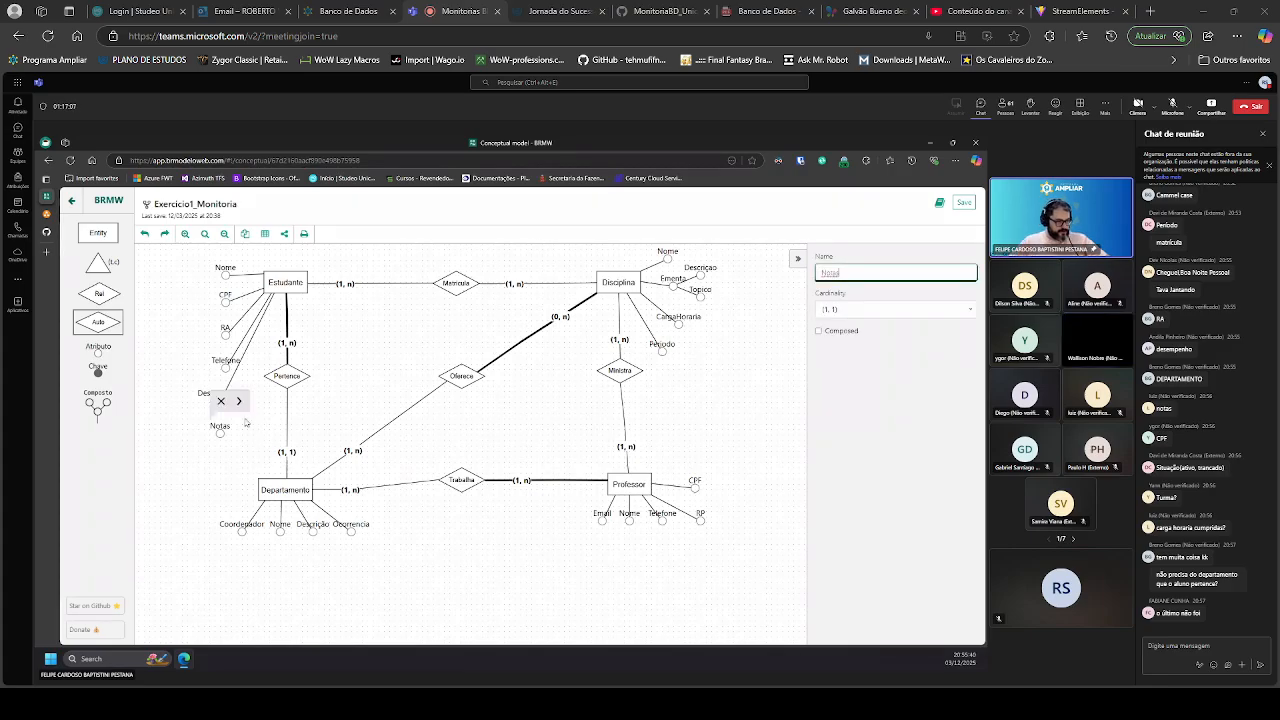
{"action": "scroll", "coordinate": [274, 287], "scroll_direction": "down", "scroll_amount": 1}
{"action": "left_click", "coordinate": [483, 610]}
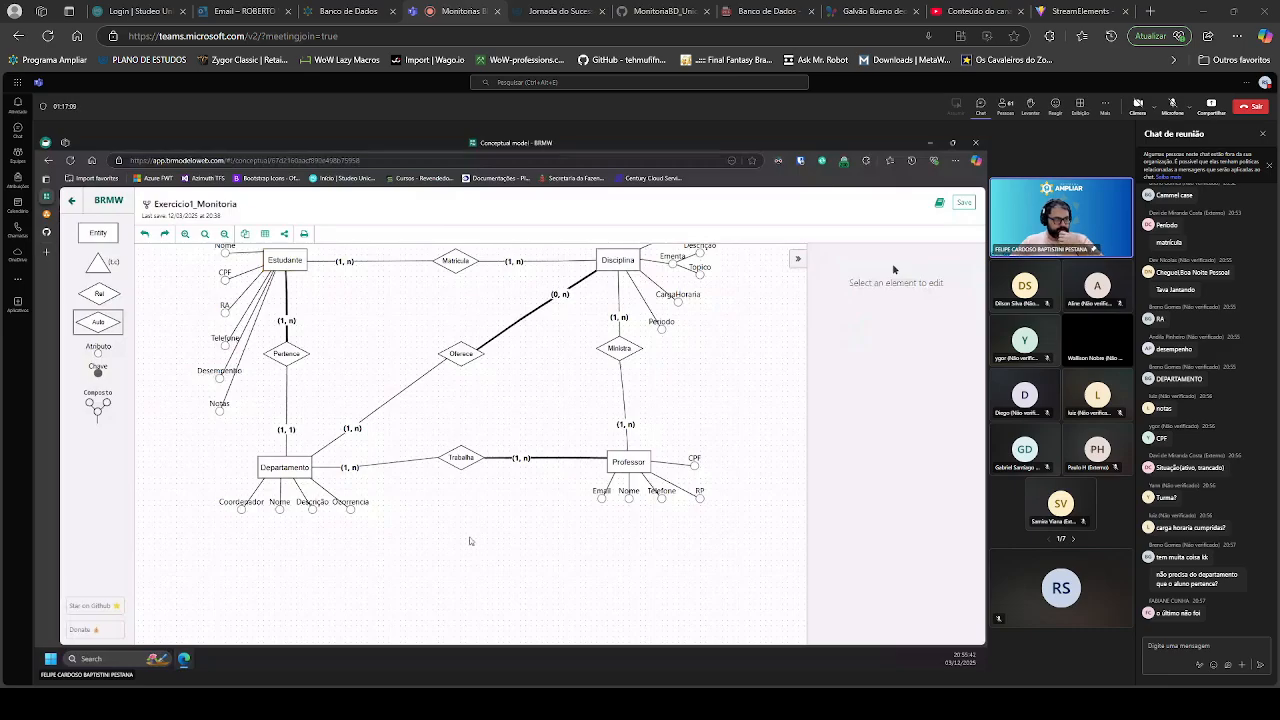
{"action": "scroll", "coordinate": [472, 541], "scroll_direction": "up", "scroll_amount": 1}
{"action": "left_click", "coordinate": [946, 208]}
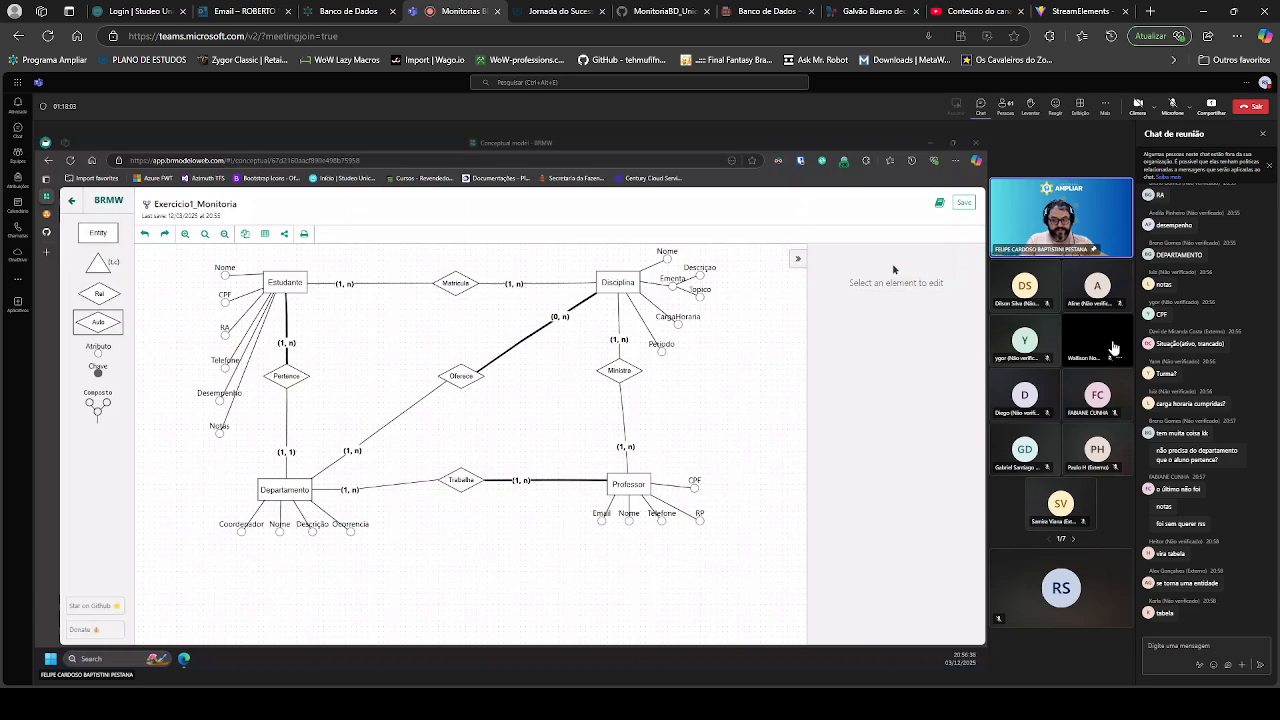
{"action": "right_click", "coordinate": [1113, 345]}
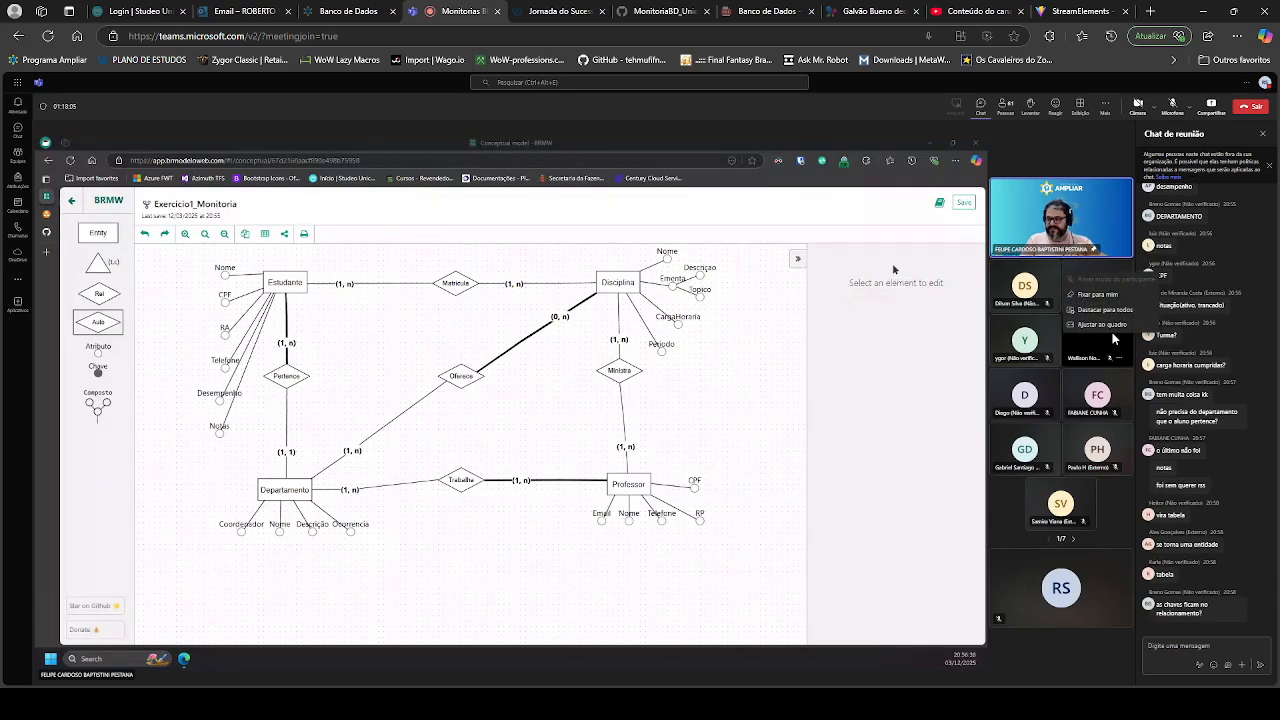
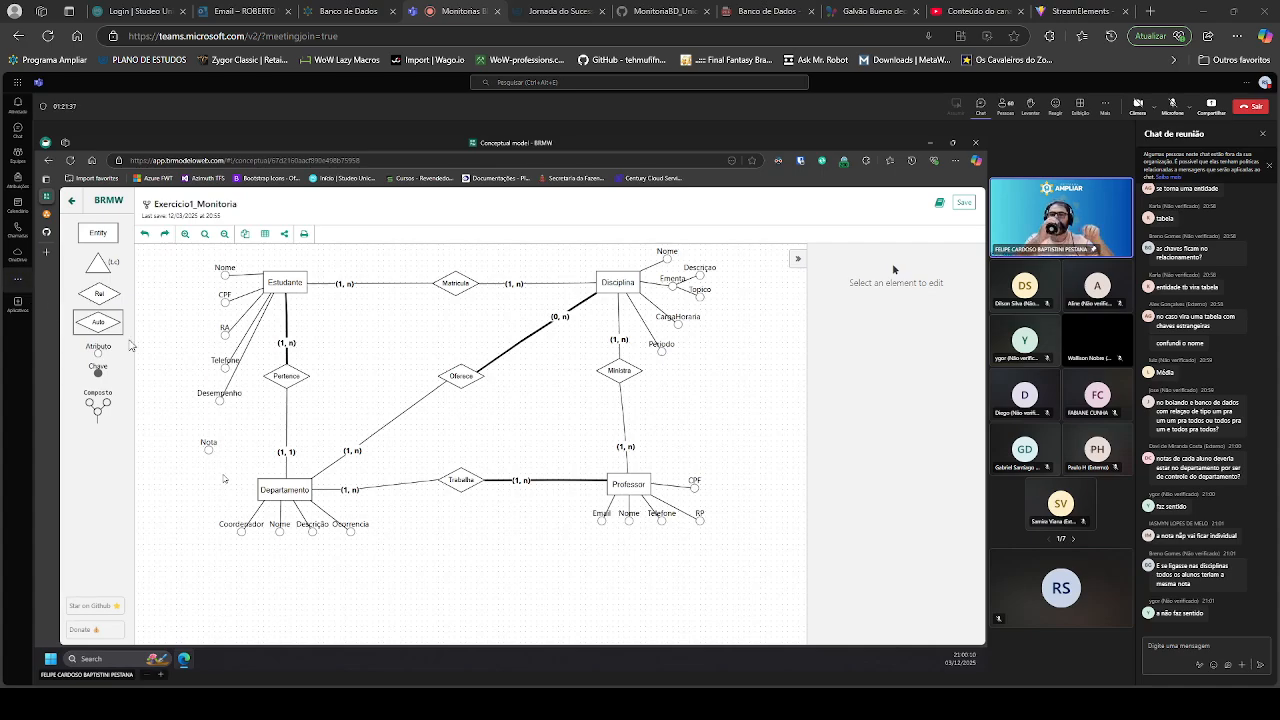
{"action": "left_click", "coordinate": [1189, 651]}
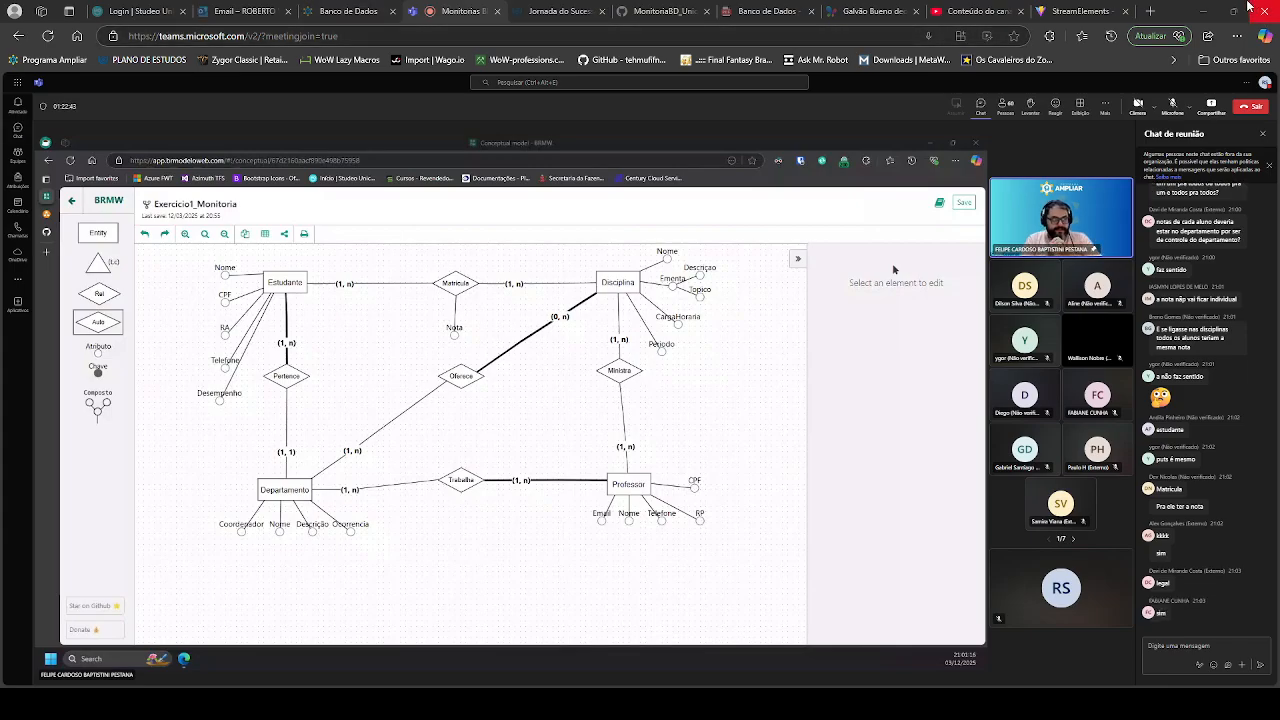
{"action": "left_click", "coordinate": [1062, 130]}
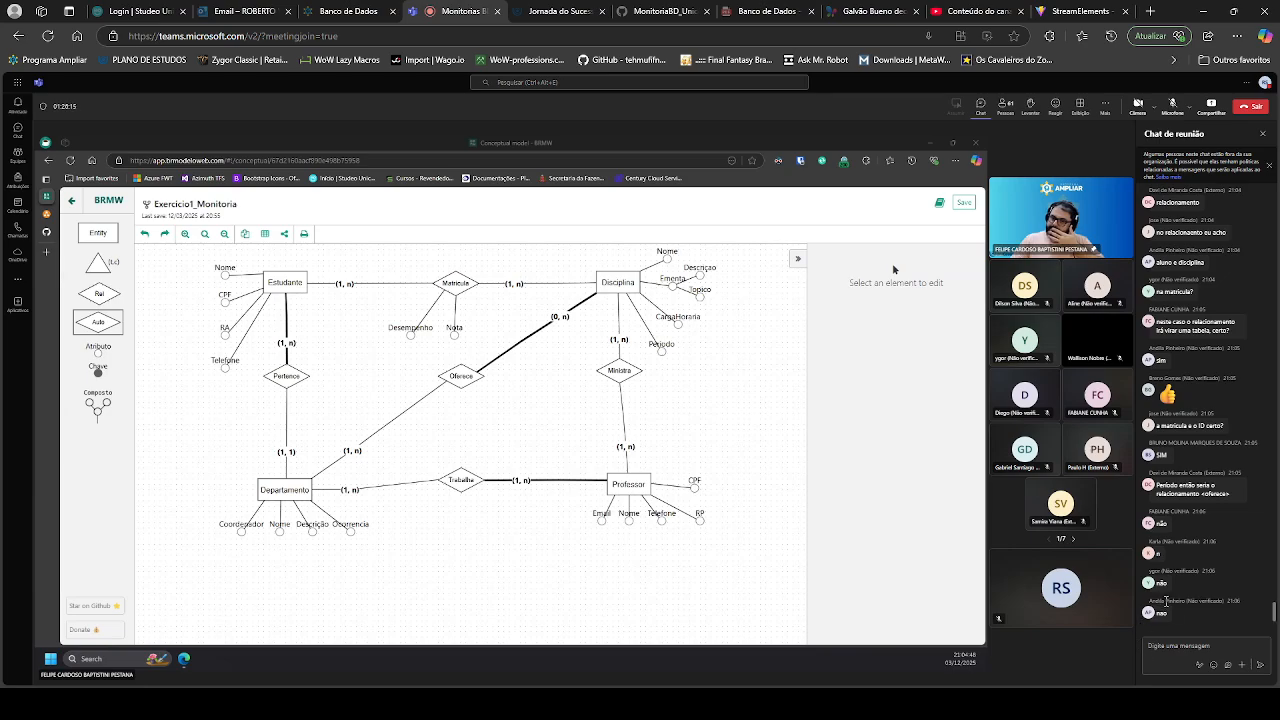
Step: Send the message "Vai depender do curso" in the meeting chat
{"action": "left_click", "coordinate": [1176, 654]}
{"action": "type", "text": "Vao"}
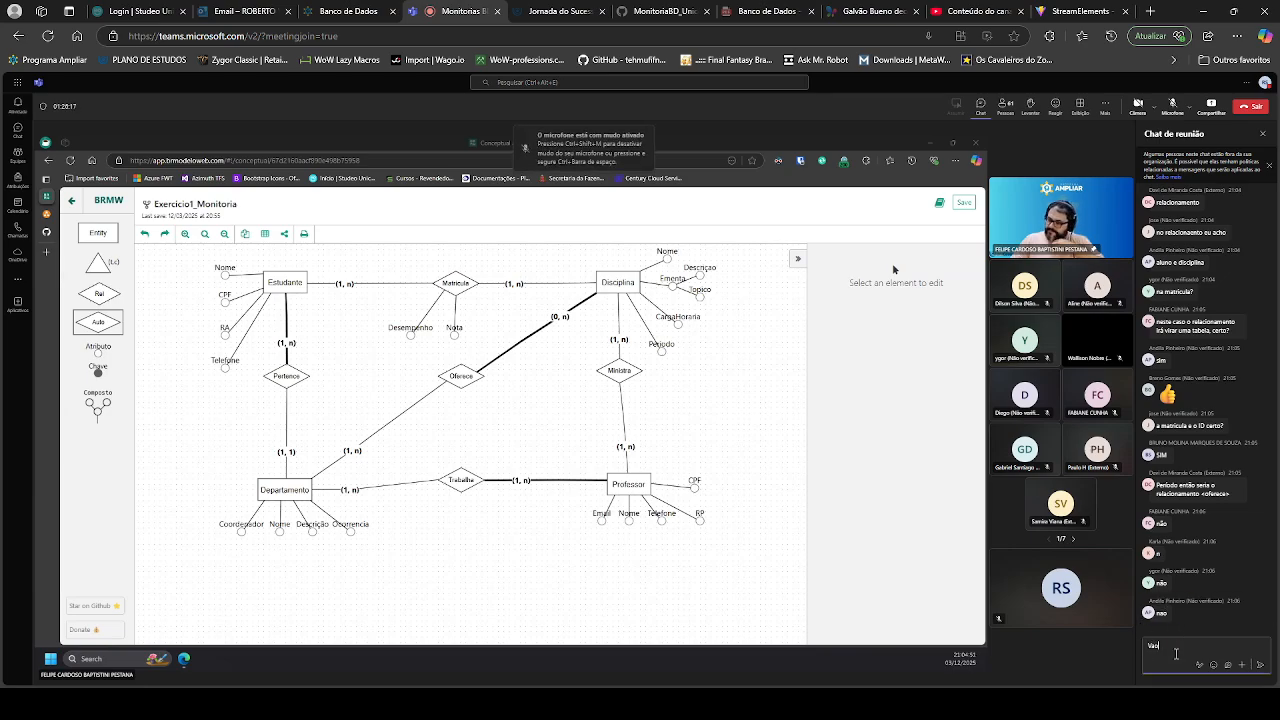
{"action": "key", "text": "BackSpace"}
{"action": "type", "text": "lo"}
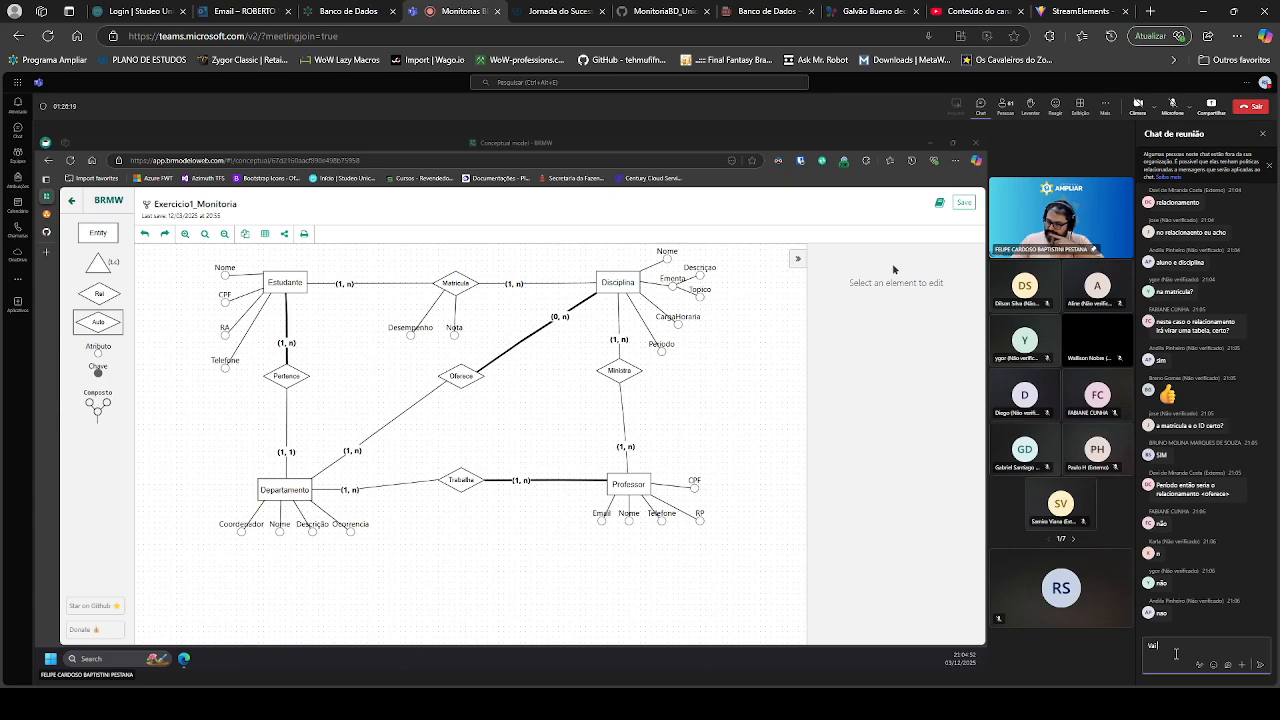
{"action": "type", "text": "depender do cur"}
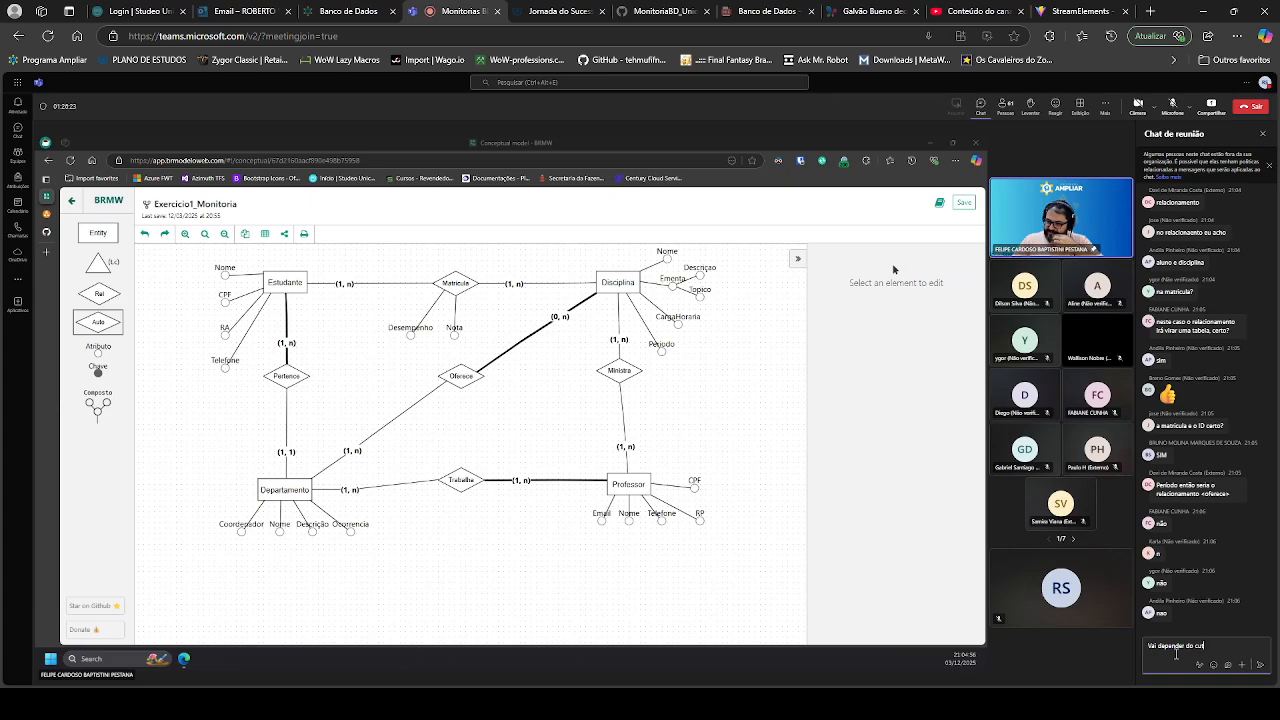
{"action": "type", "text": "so"}
{"action": "key", "text": "Return"}
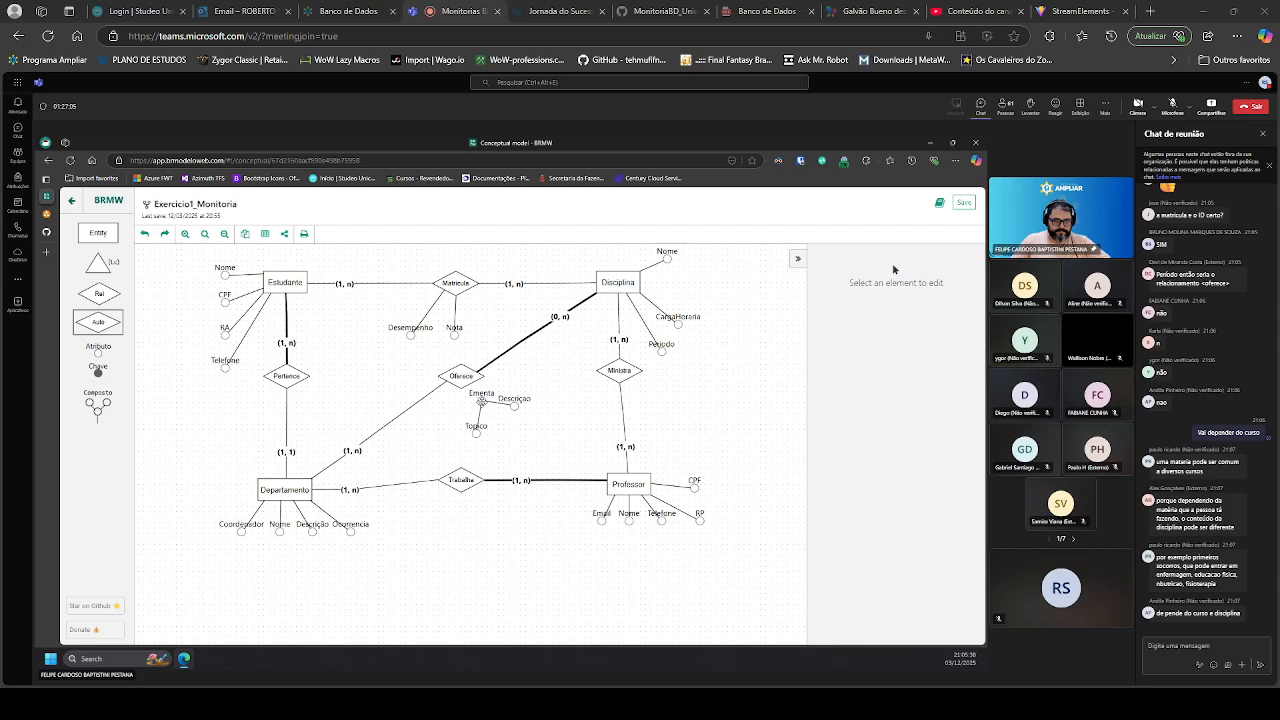
Step: Link the composite Ementa attribute to the Oferece relationship
{"action": "left_click", "coordinate": [482, 400]}
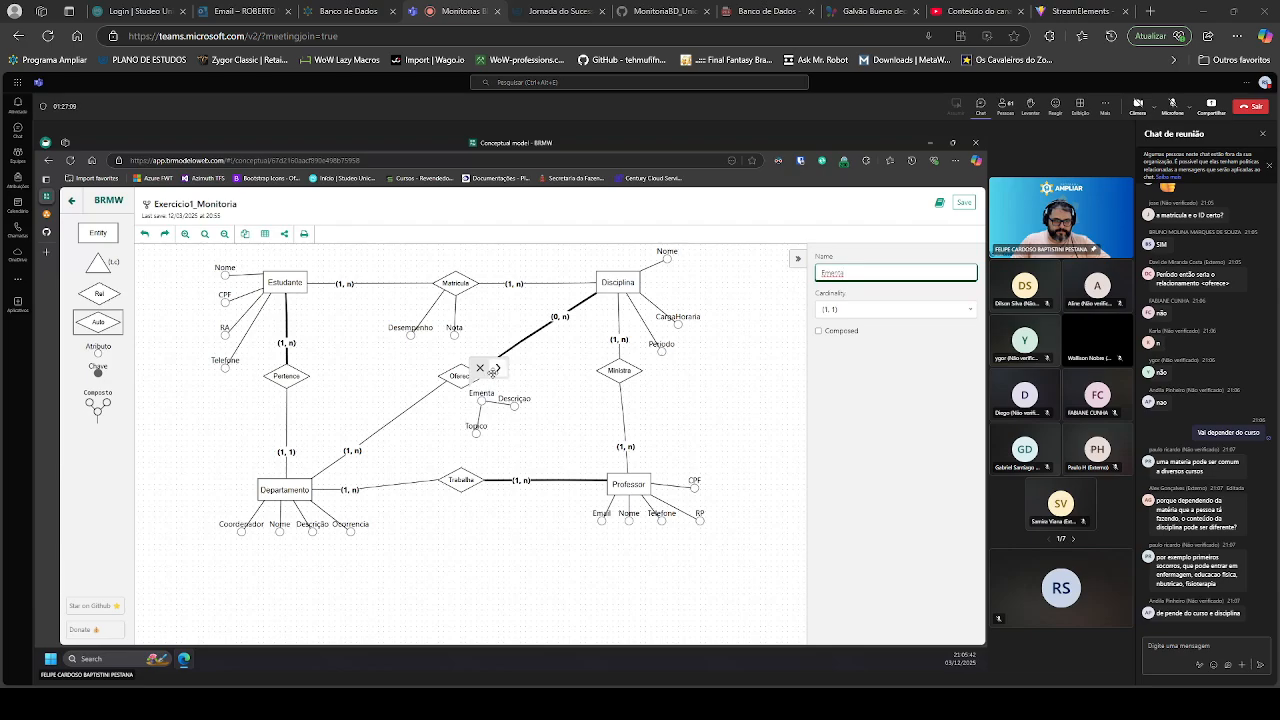
{"action": "left_click", "coordinate": [549, 388]}
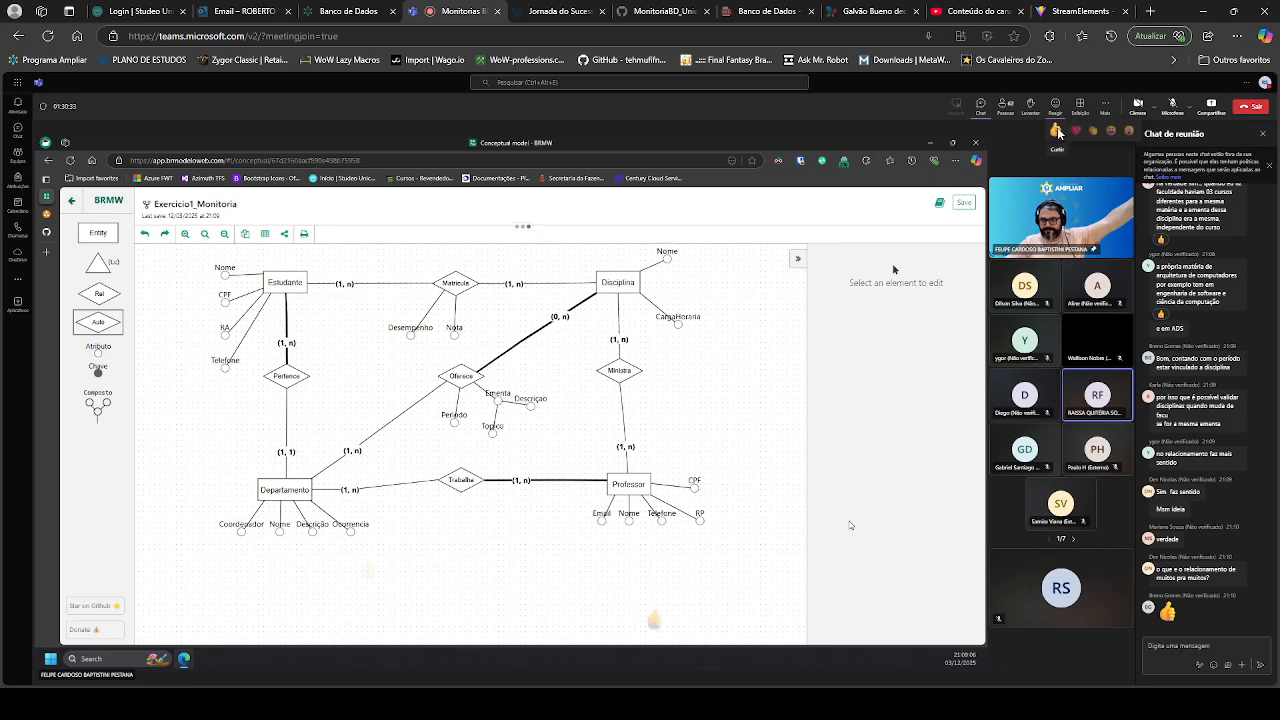
Step: Send a thumbs-up reaction in the meeting
{"action": "left_click", "coordinate": [1060, 131]}
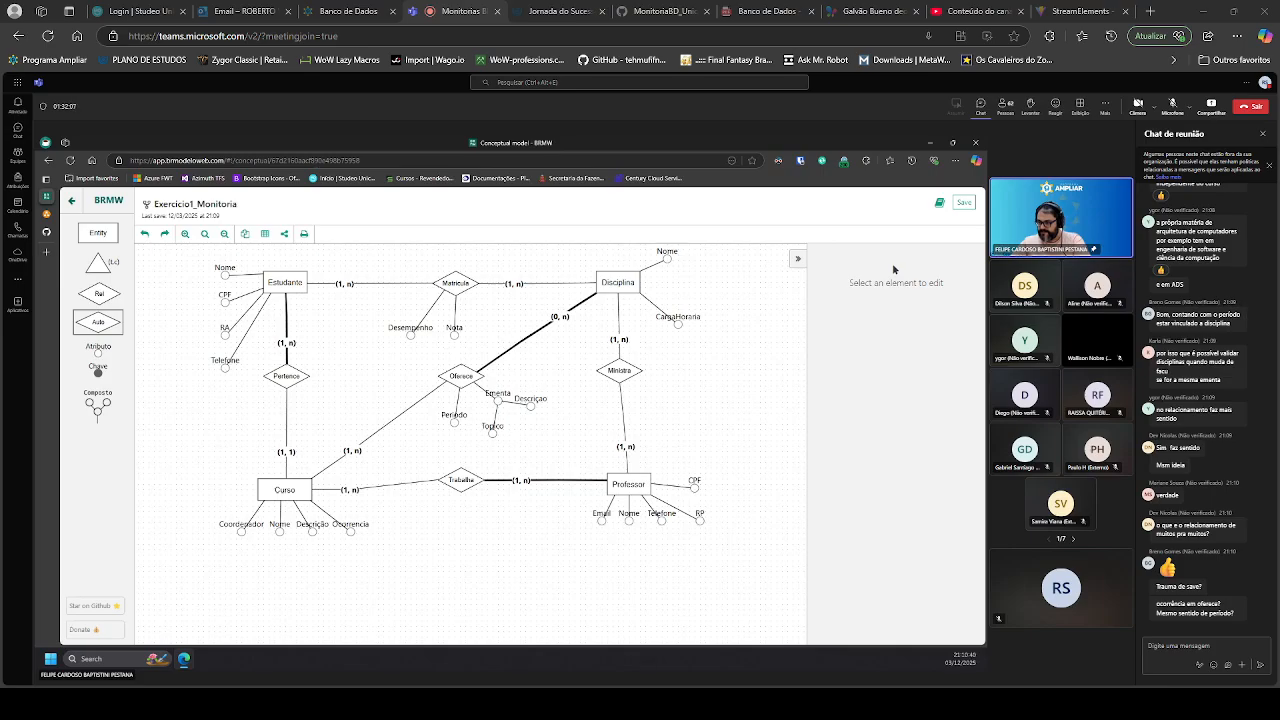
Step: Close the Galvão Bueno, Conteúdo do canal and StreamElements pages in the browser
{"action": "left_click", "coordinate": [917, 11]}
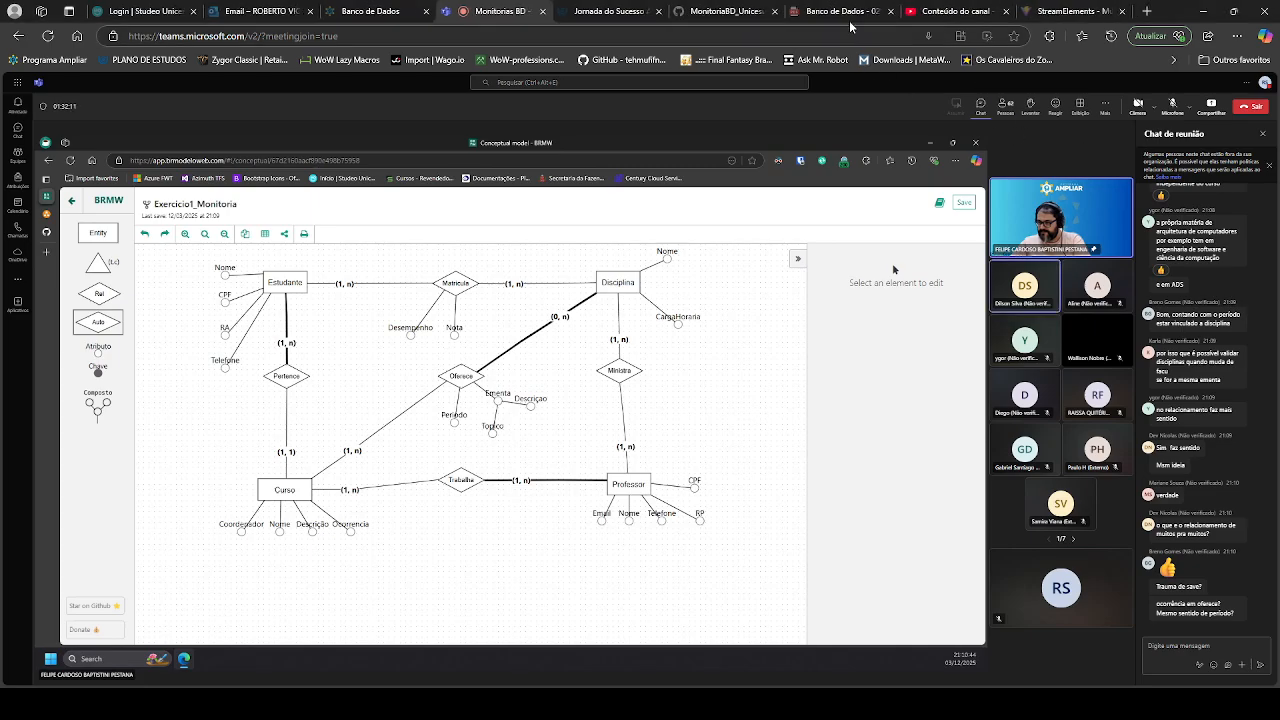
{"action": "left_click", "coordinate": [1010, 13]}
{"action": "left_click", "coordinate": [1009, 11]}
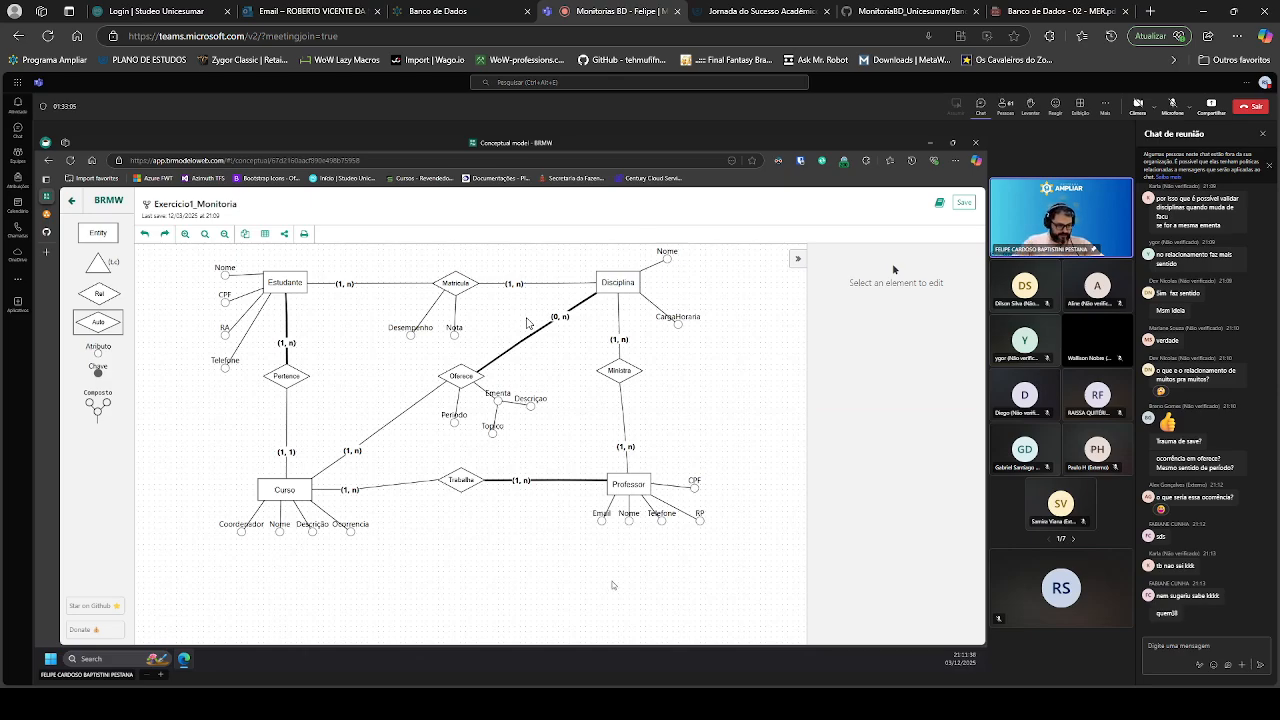
Step: Rename the Curso entity's Ocorrencia attribute as Recorrencia
{"action": "left_click", "coordinate": [352, 527]}
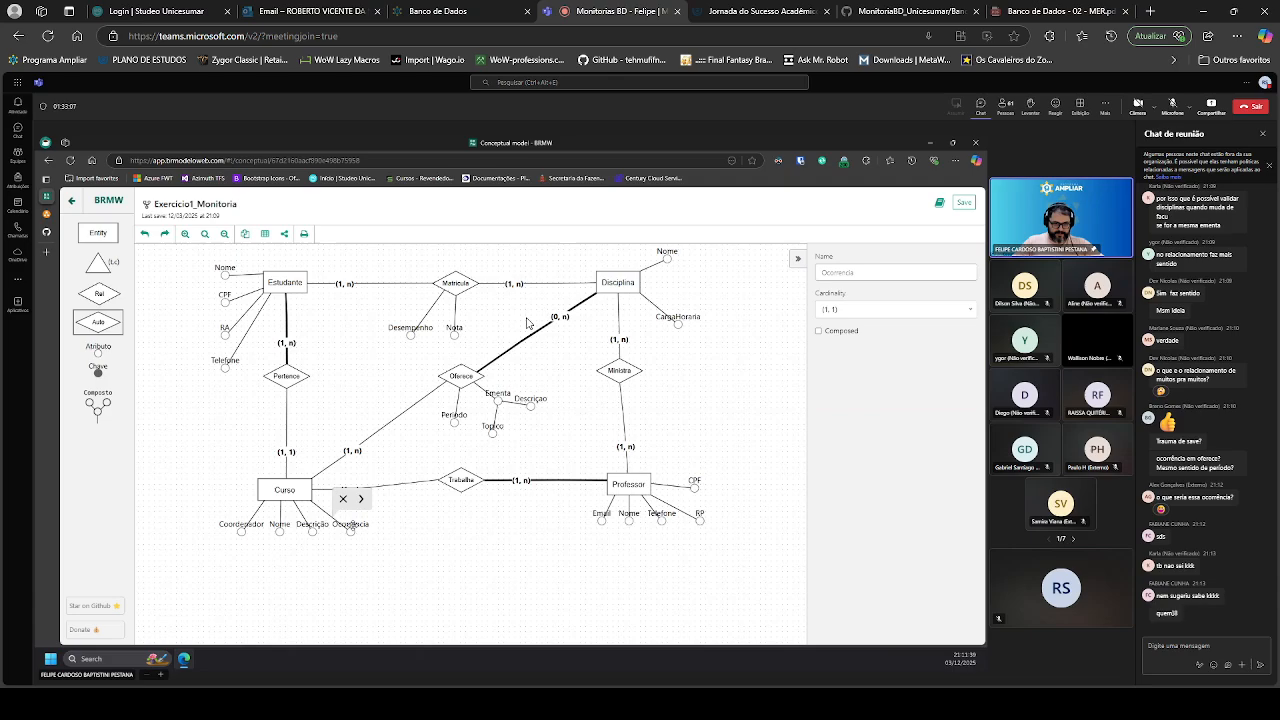
{"action": "double_click", "coordinate": [895, 272]}
{"action": "type", "text": "Recorrencia"}
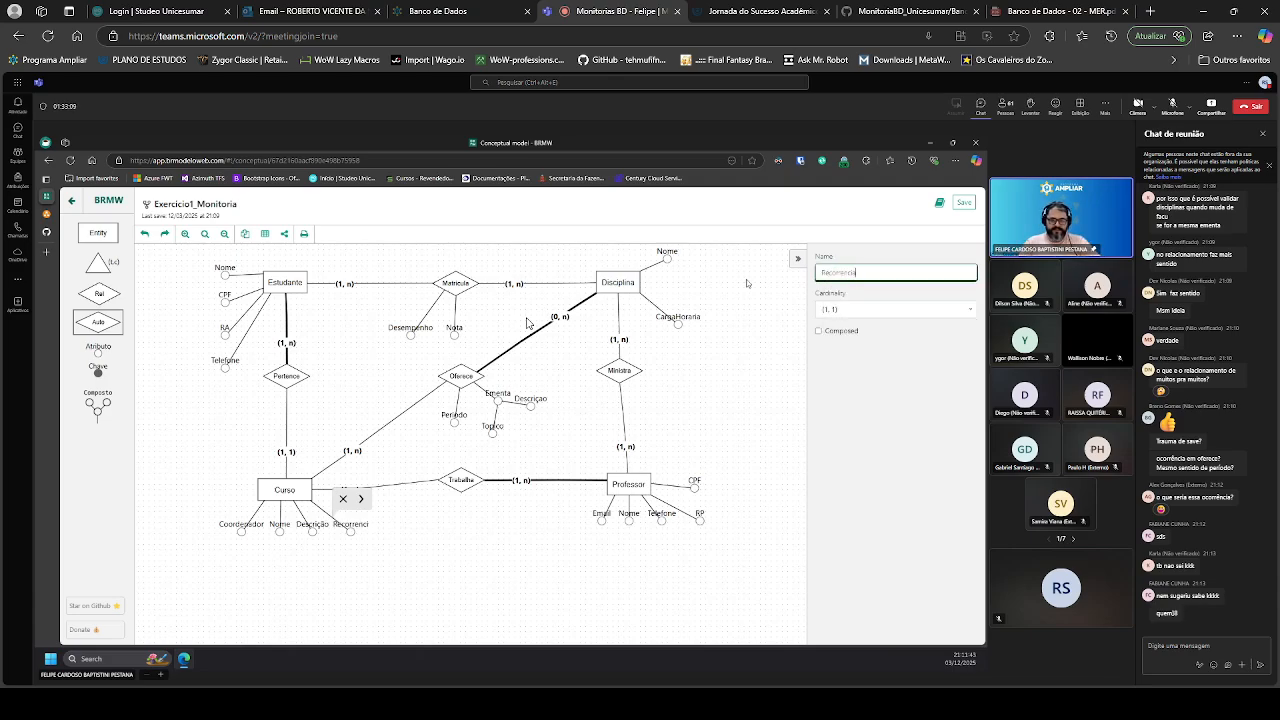
{"action": "left_click", "coordinate": [843, 338]}
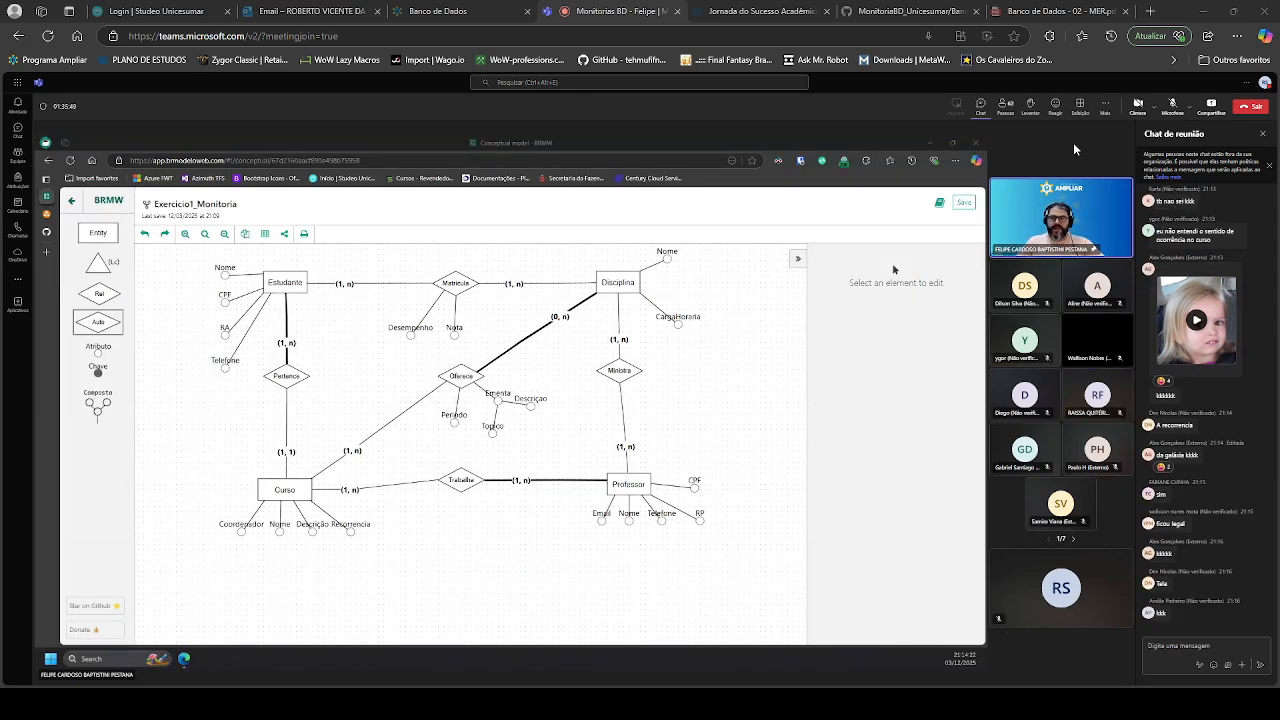
Step: Unmute the meeting microphone to speak and mute it again, twice in a row
{"action": "left_click", "coordinate": [1175, 105]}
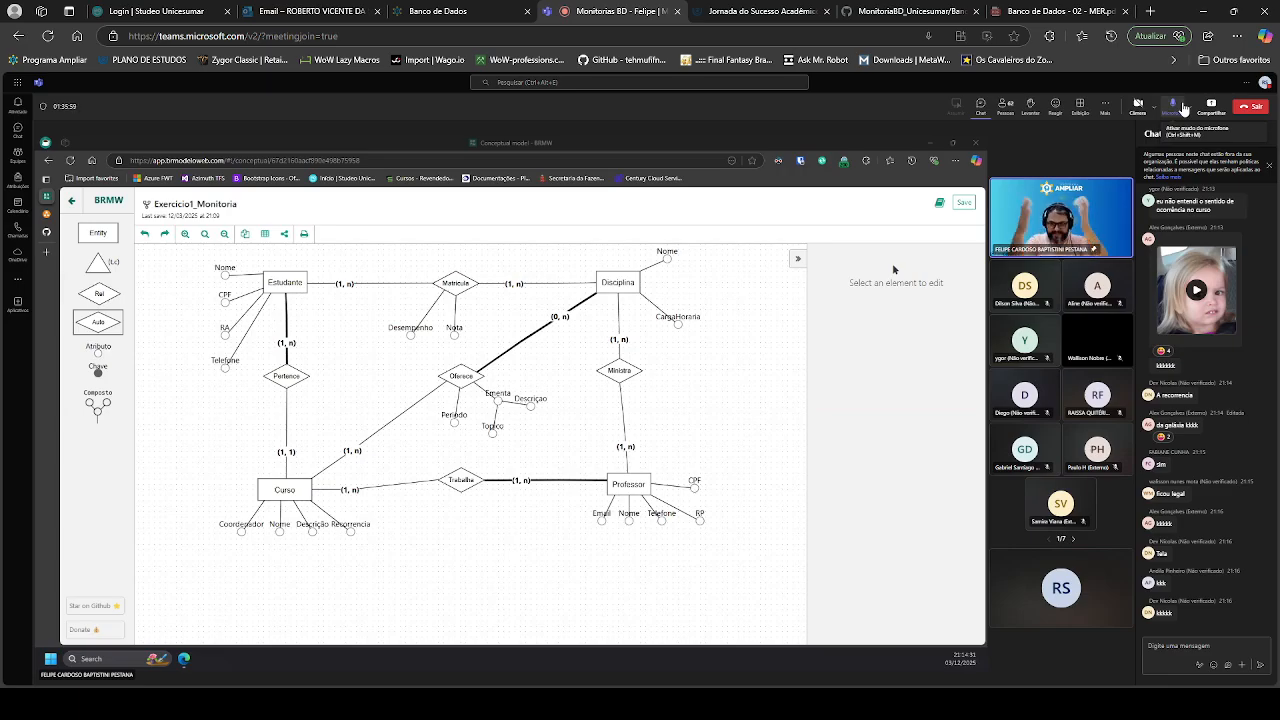
{"action": "left_click", "coordinate": [1184, 108]}
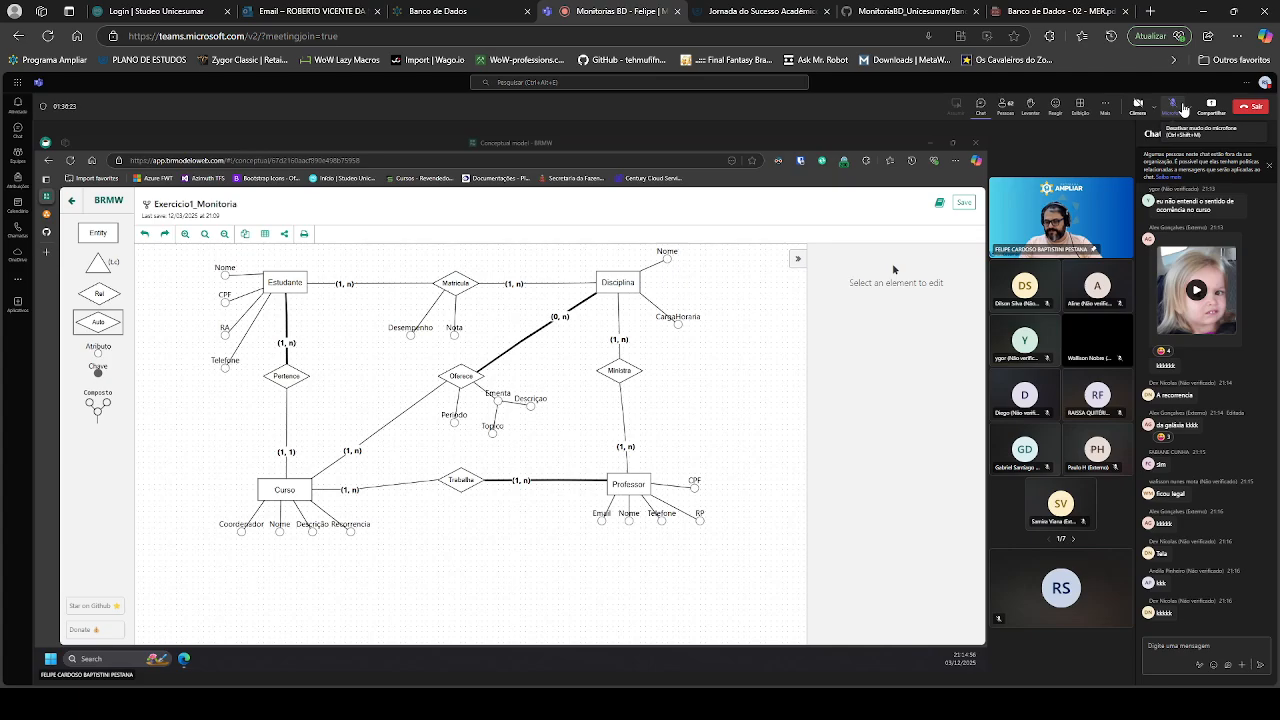
{"action": "left_click", "coordinate": [1184, 109]}
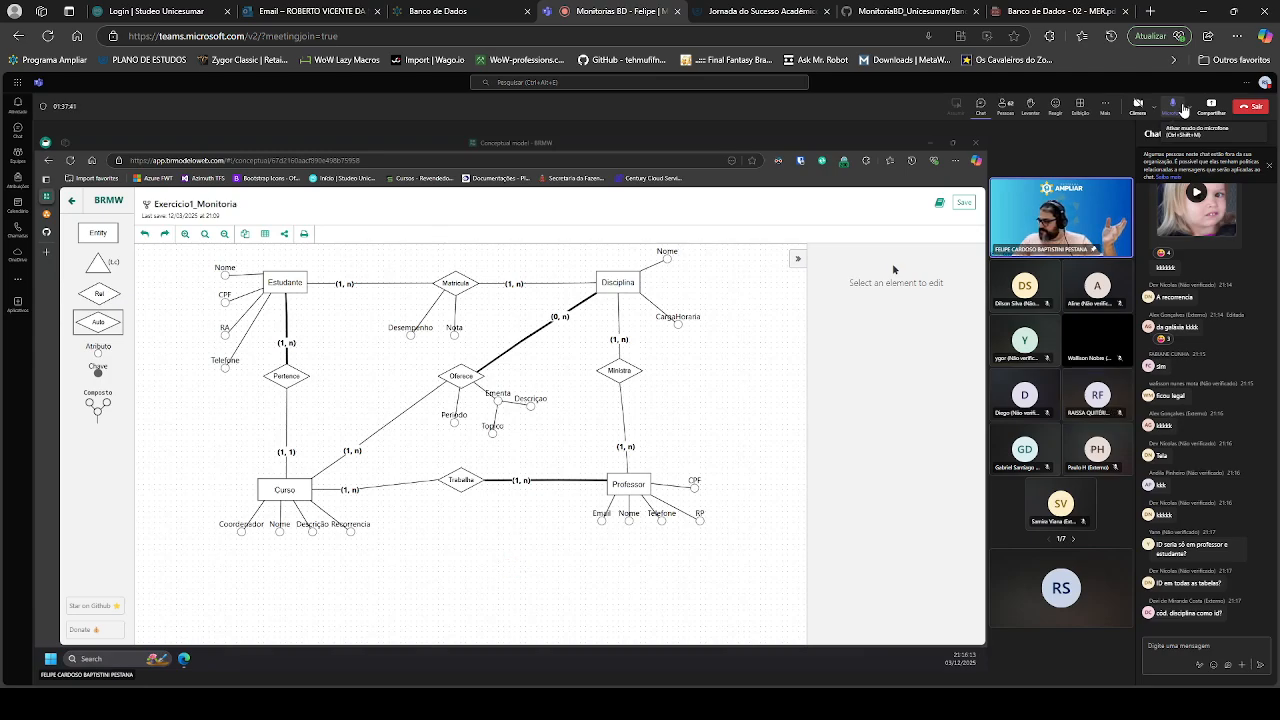
{"action": "left_click", "coordinate": [1184, 110]}
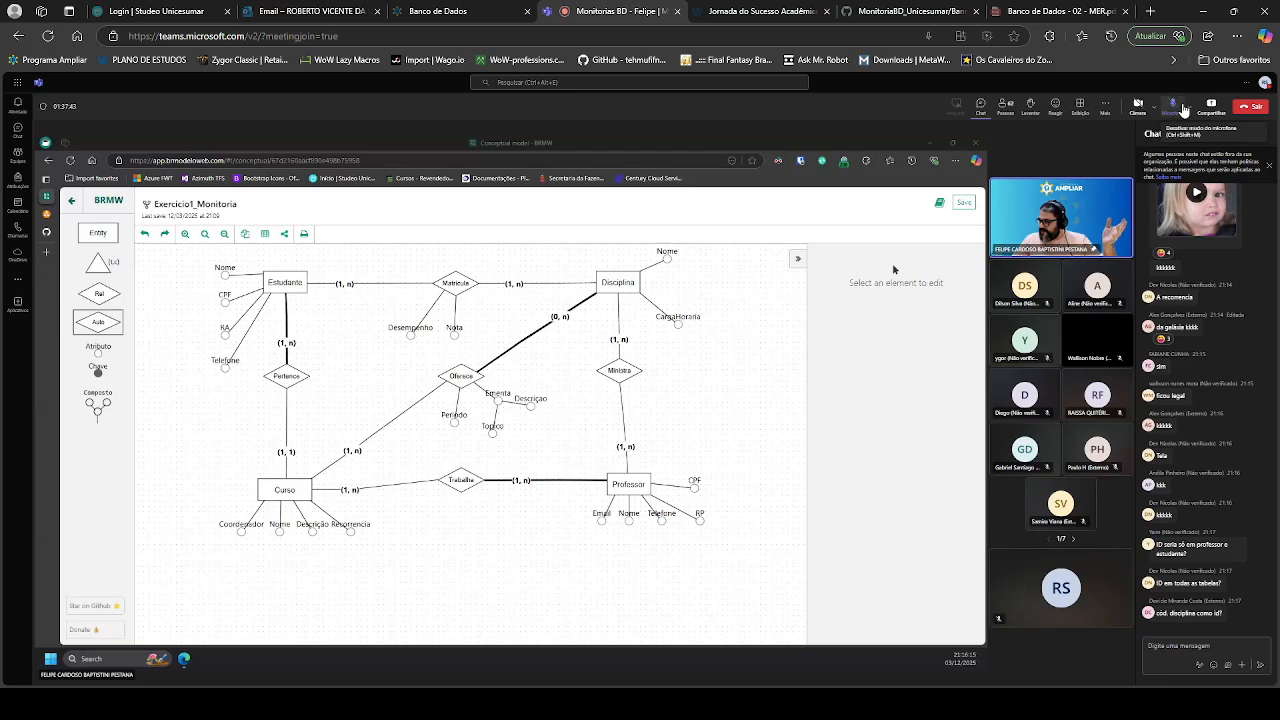